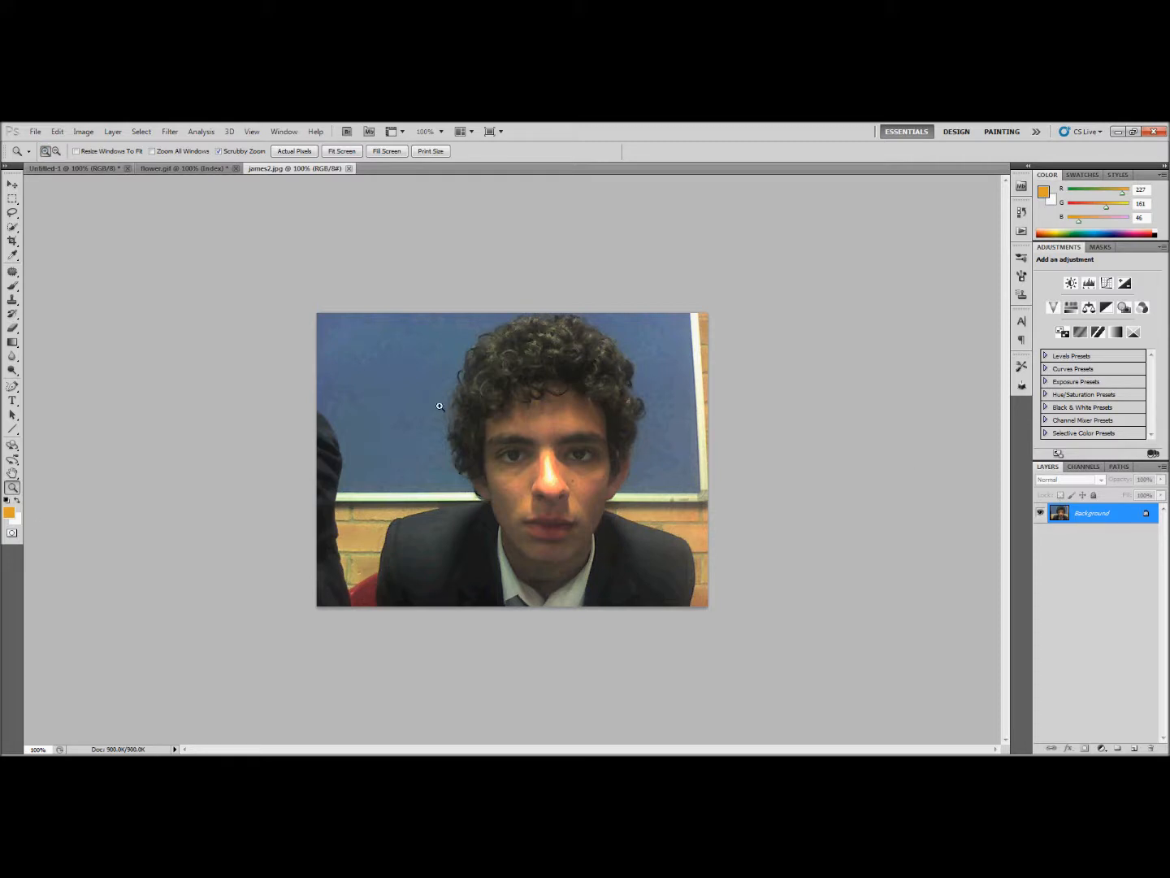
- Enter Quick Mask mode and choose the soft round brush with 0% hardness for painting
click(12, 534)
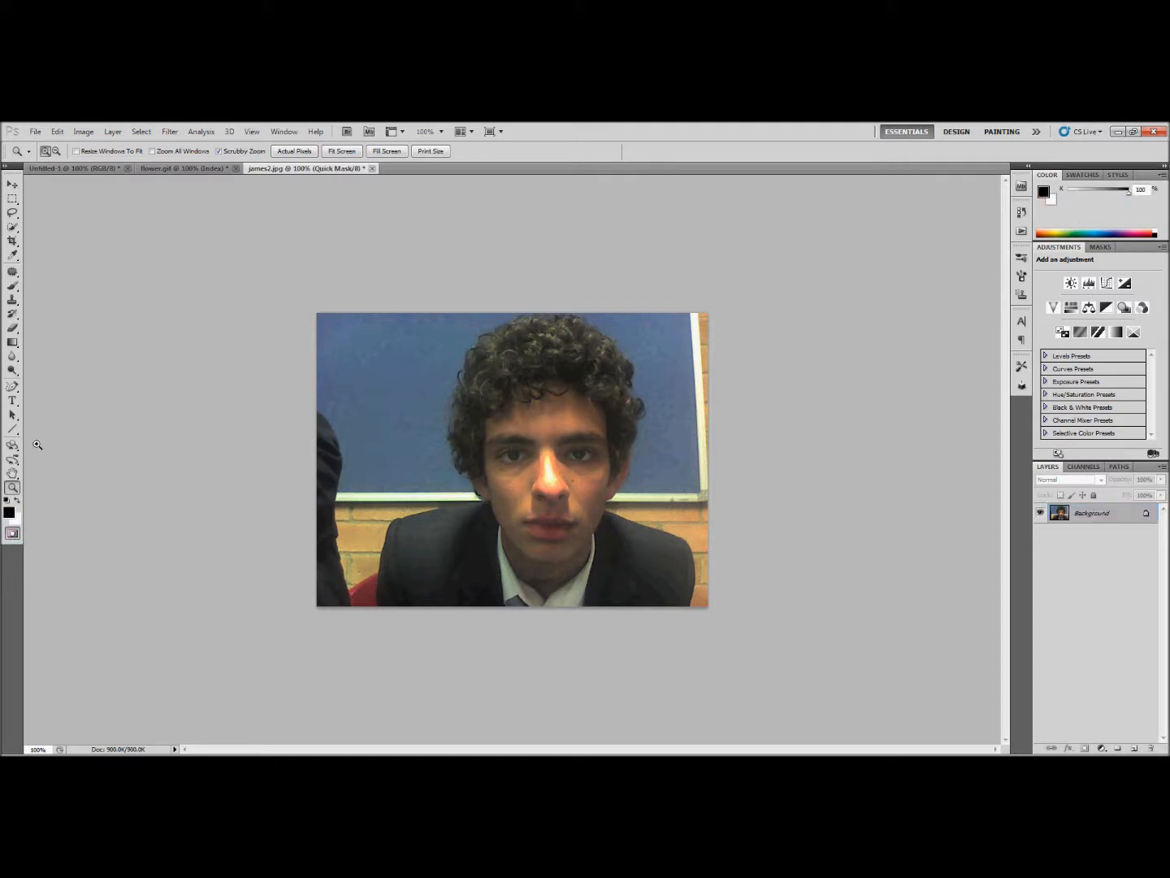
click(13, 288)
click(61, 153)
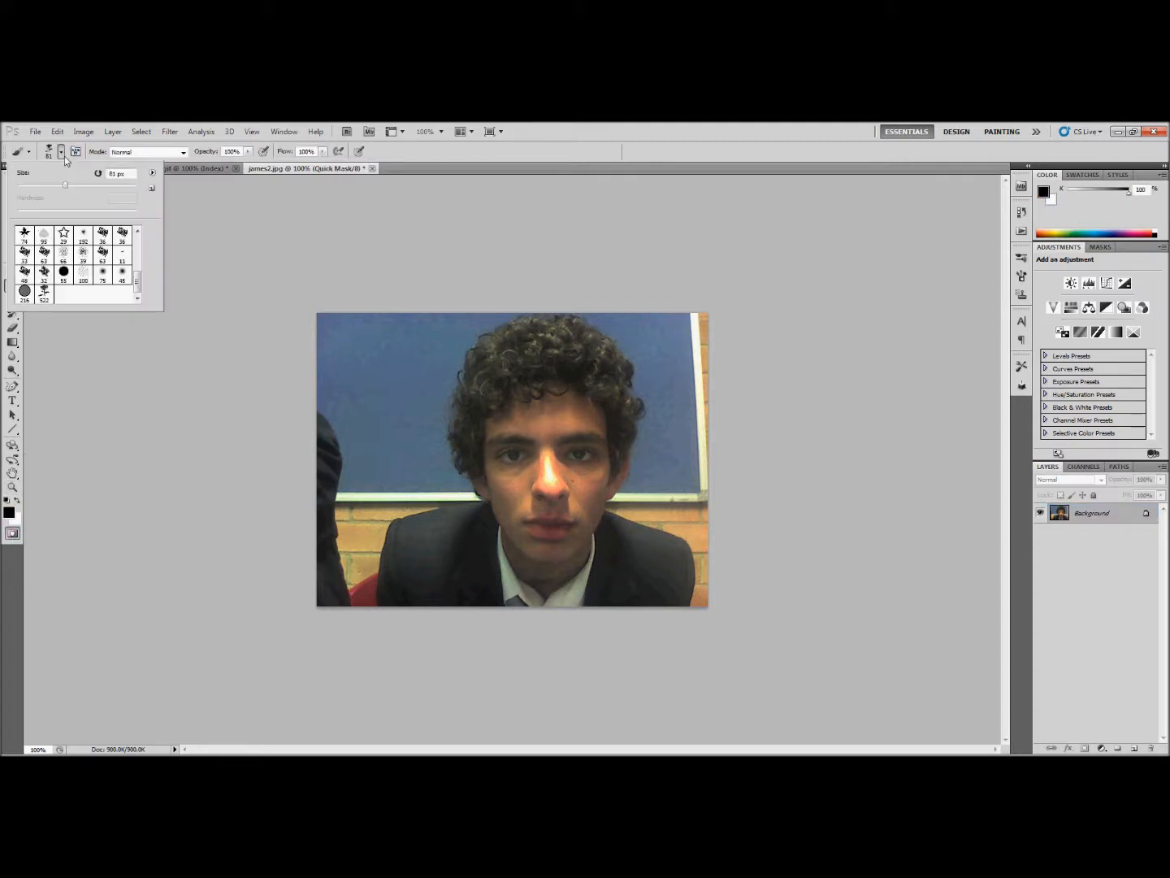
drag(140, 277, 136, 237)
click(23, 236)
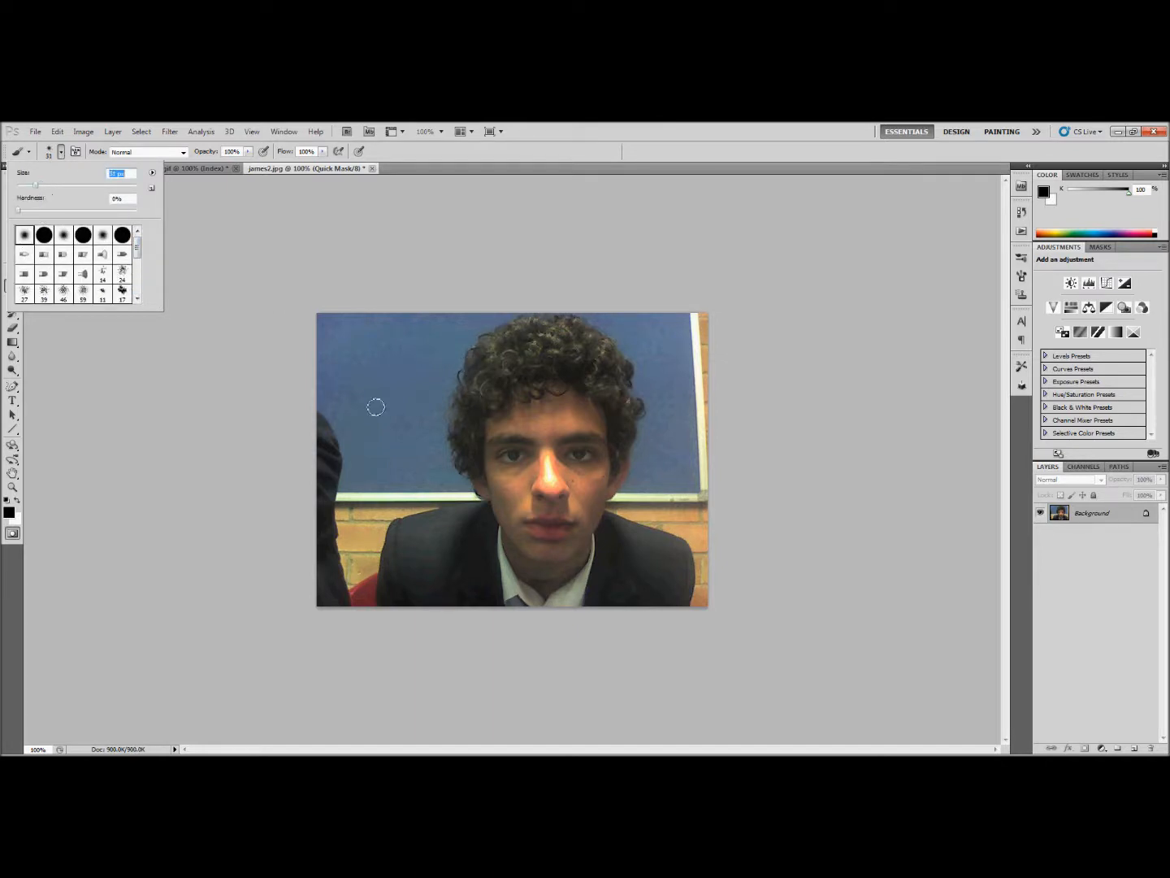
- Paint the mask over the forehead edge, the skin around the left-hand eye, the left cheek, the ear and the nose, leaving the eye unpainted
click(12, 487)
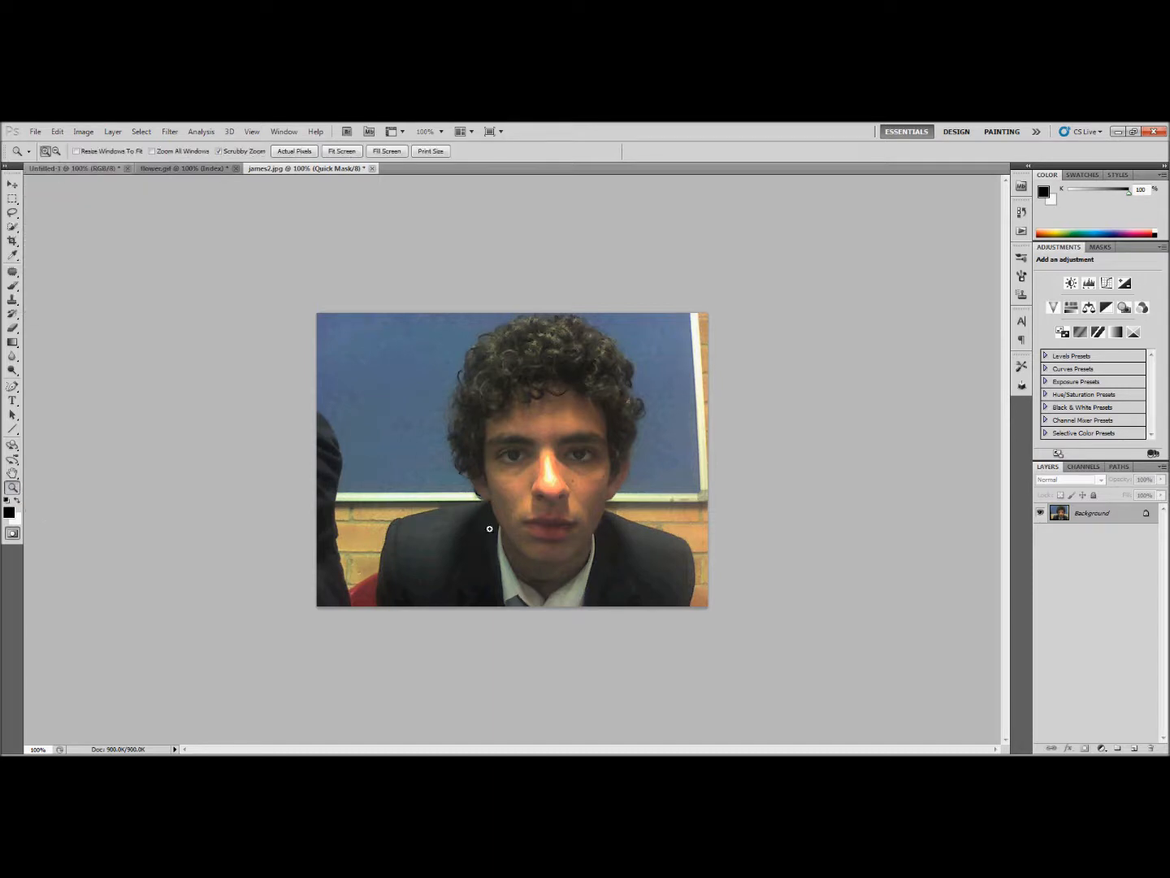
click(526, 467)
click(521, 447)
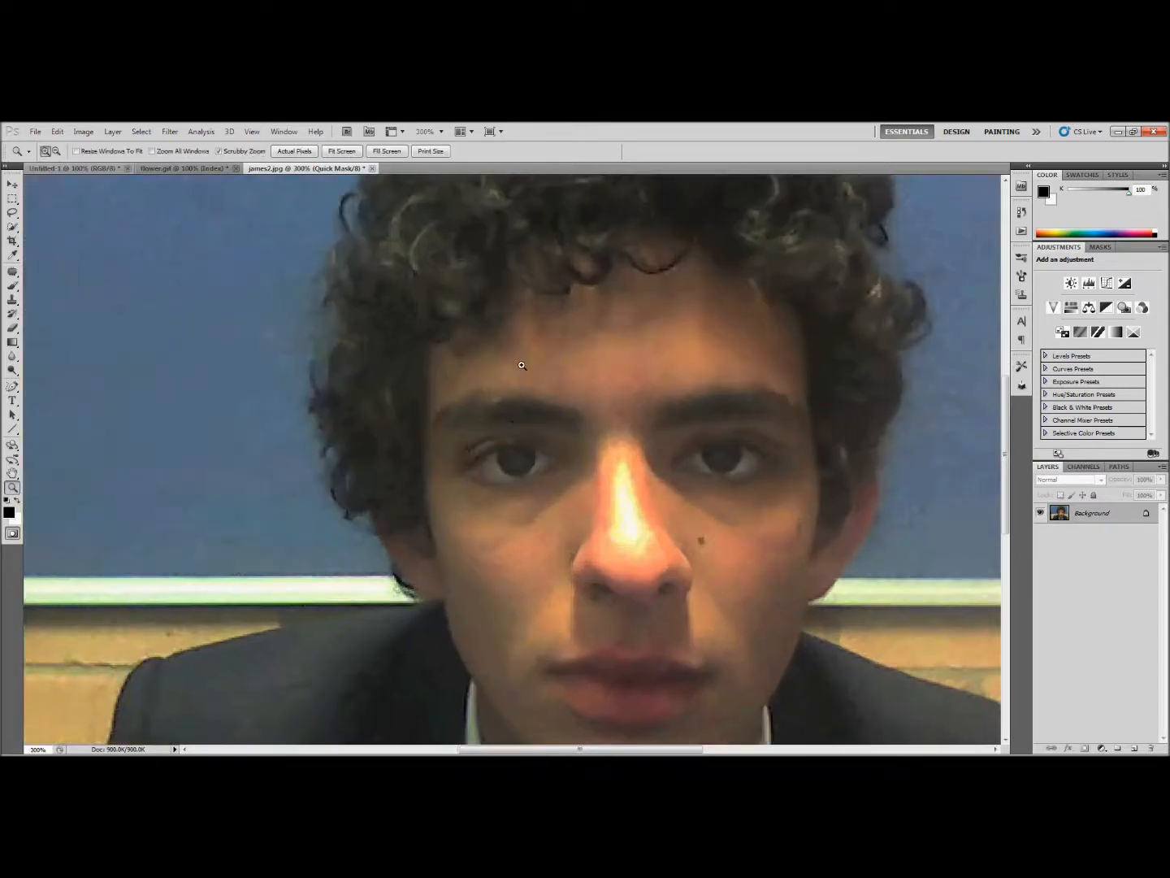
click(523, 366)
click(12, 286)
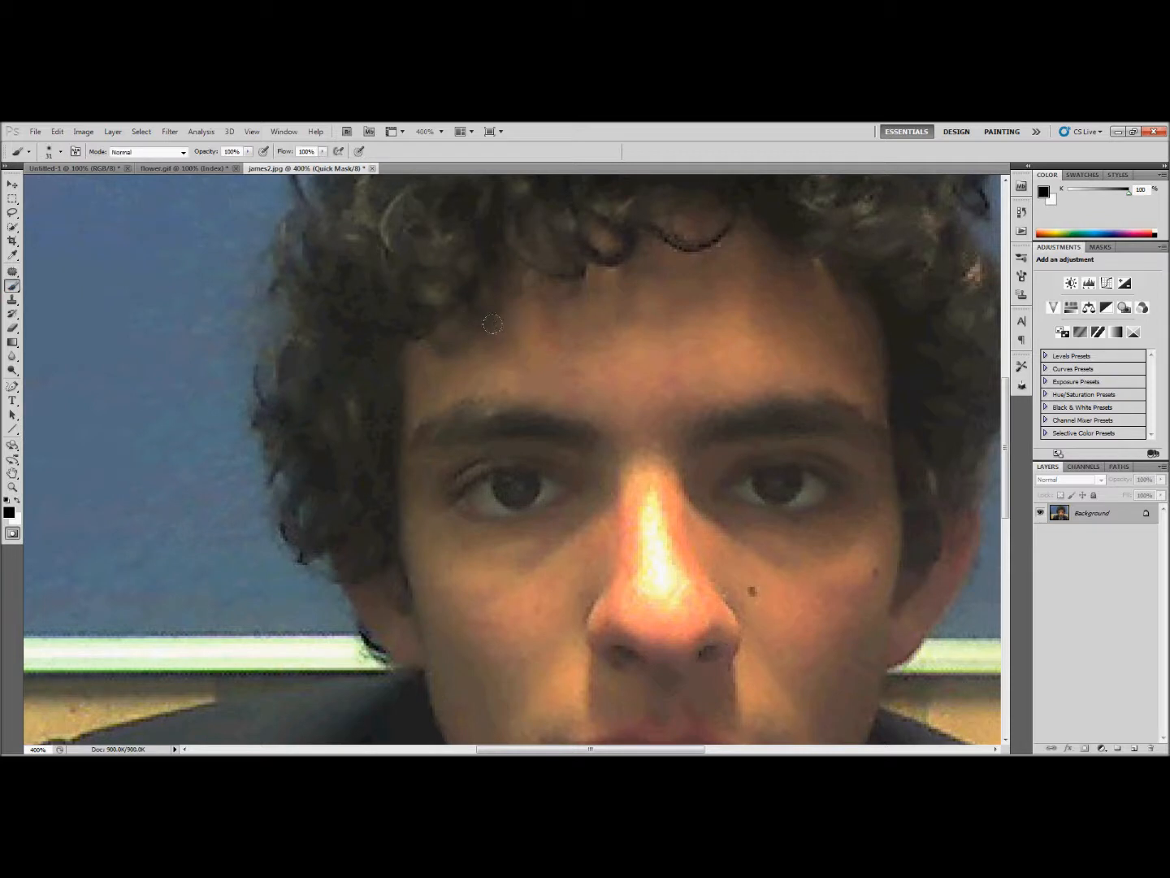
scroll(493, 330, up, 2)
mouse_move(719, 286)
mouse_down()
mouse_move(648, 274)
mouse_move(564, 298)
mouse_move(431, 369)
mouse_move(403, 406)
mouse_move(401, 451)
mouse_move(537, 453)
mouse_move(573, 468)
mouse_move(638, 561)
mouse_up()
scroll(638, 561, down, 1)
scroll(626, 487, down, 4)
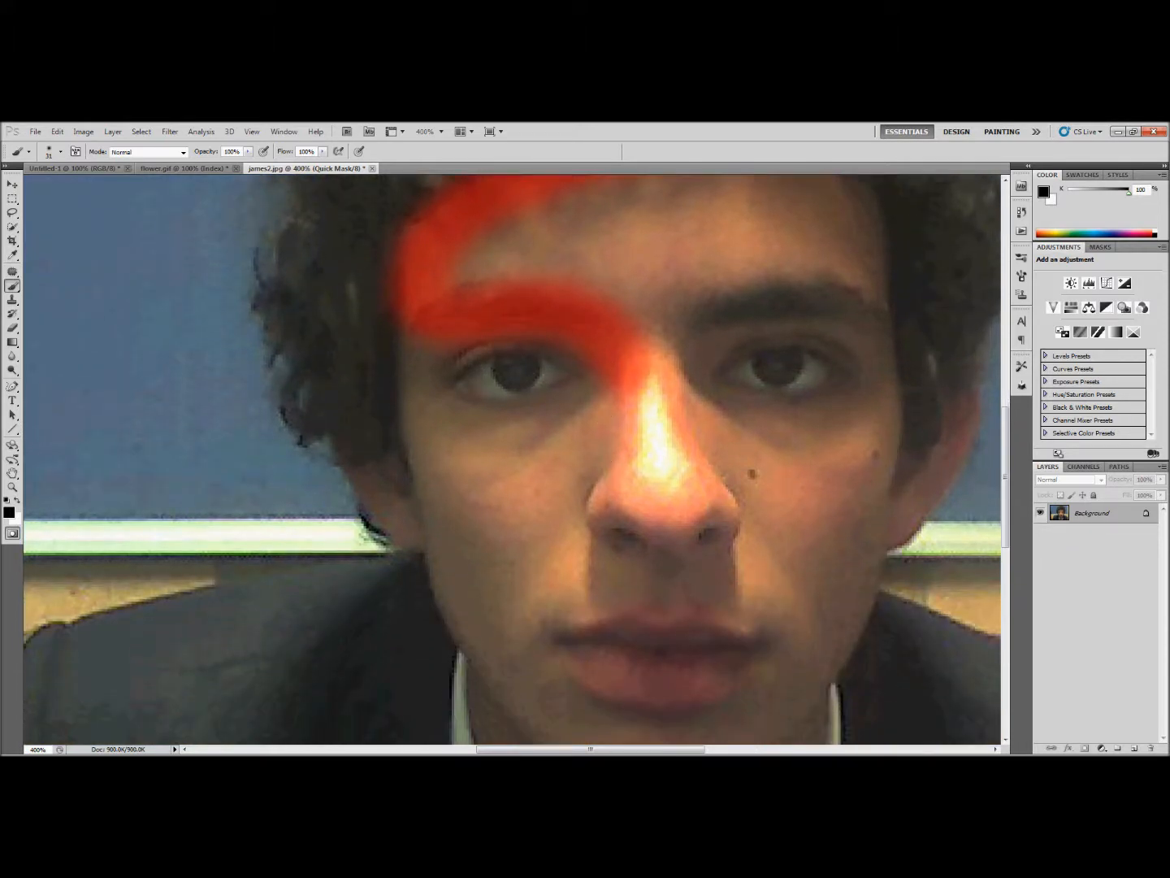
mouse_move(622, 407)
mouse_down()
mouse_move(487, 443)
mouse_move(439, 429)
mouse_move(395, 359)
mouse_up()
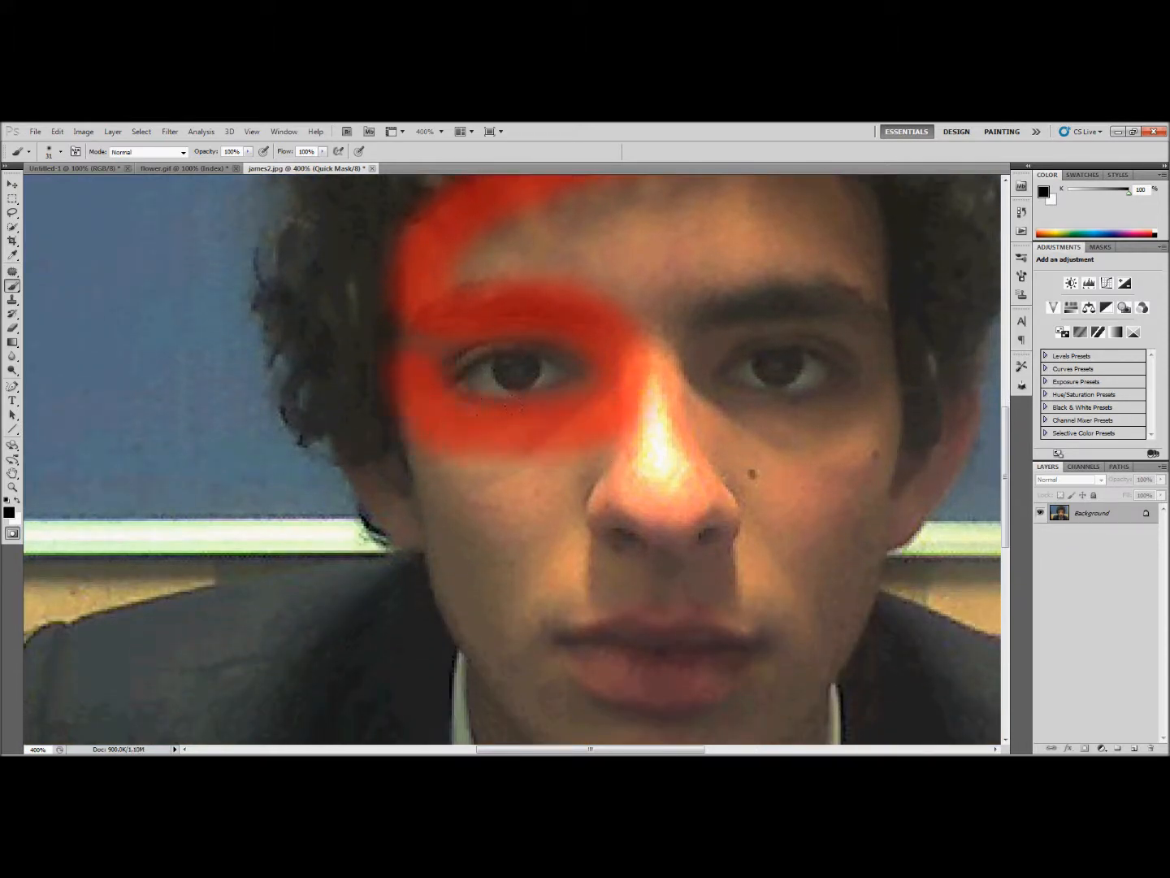
mouse_move(472, 276)
mouse_down()
mouse_move(536, 231)
mouse_move(642, 268)
mouse_move(651, 373)
mouse_move(611, 433)
mouse_move(715, 488)
mouse_move(569, 561)
mouse_move(443, 451)
mouse_up()
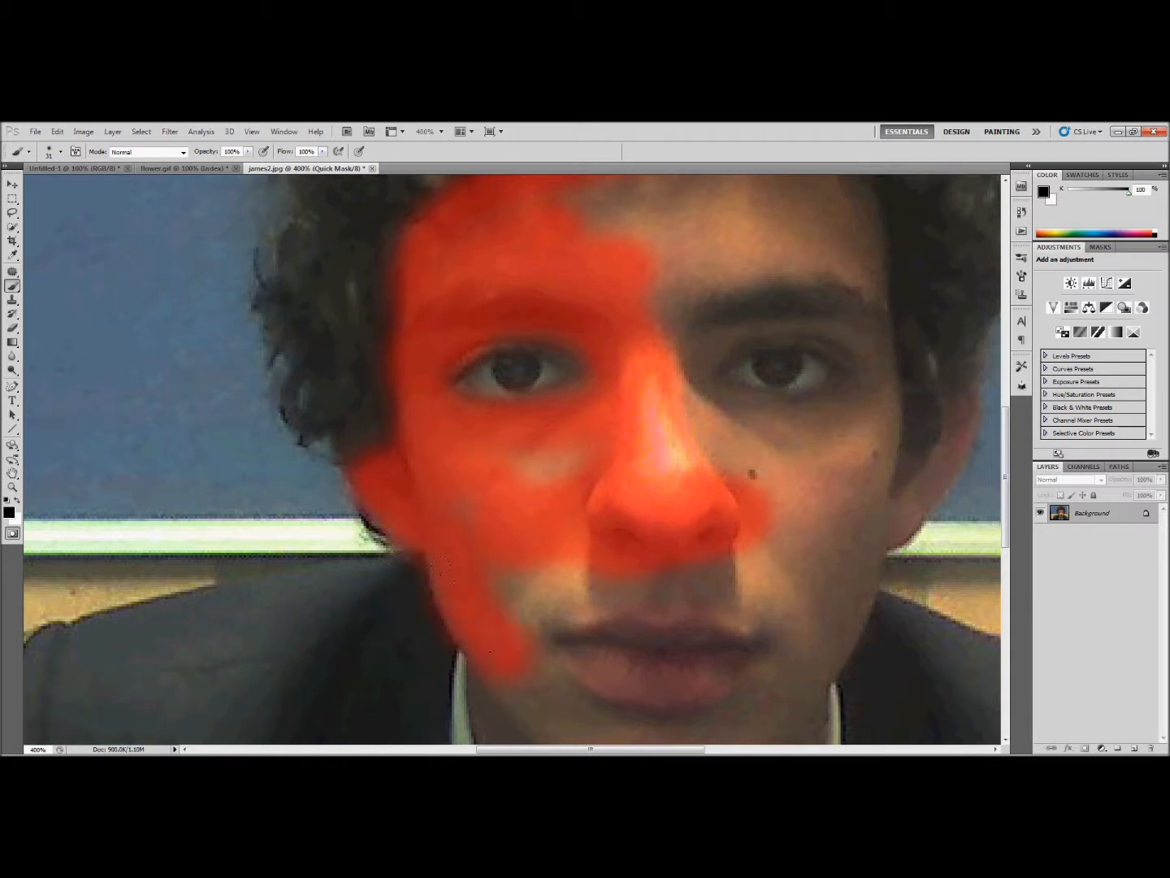
- Paint the mask over the mouth, chin and neck down to the shirt collar, and along the lower right jaw
scroll(498, 504, down, 5)
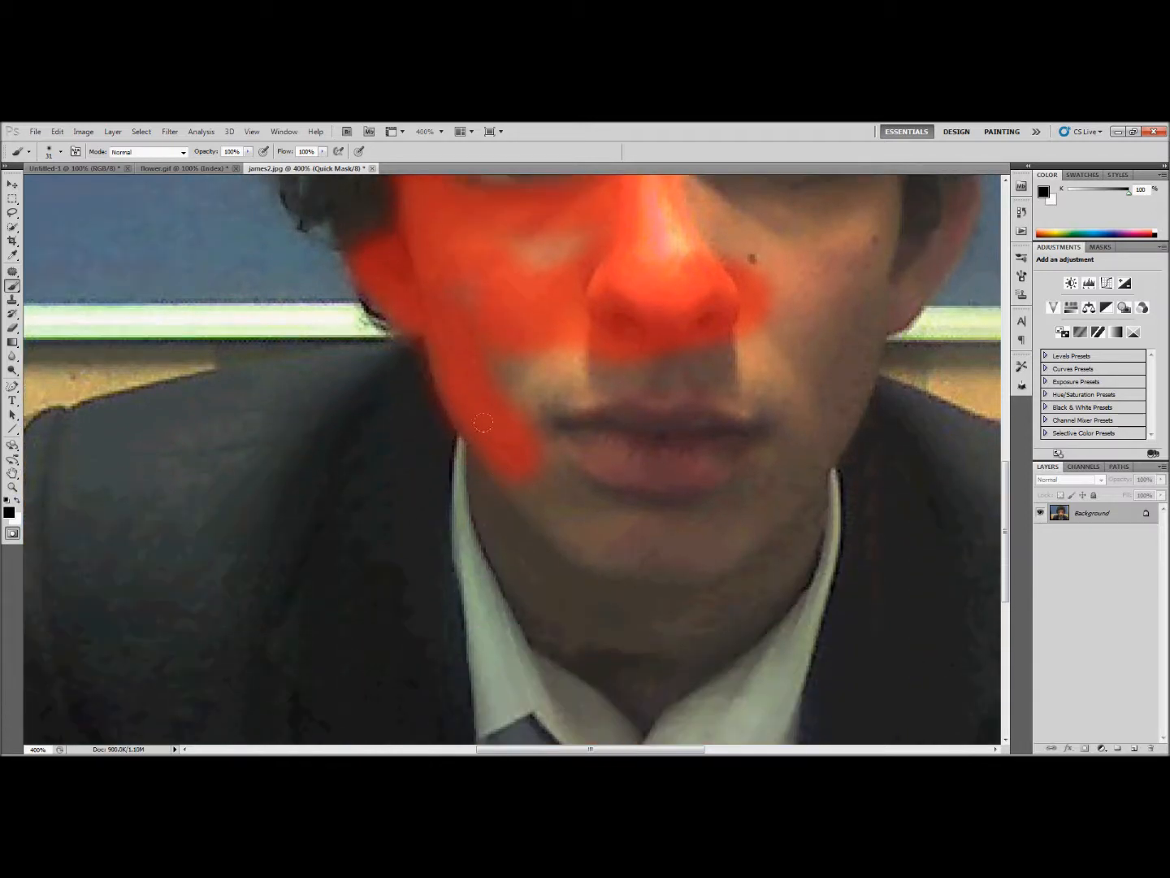
mouse_move(512, 565)
mouse_down()
mouse_move(543, 605)
mouse_move(619, 671)
mouse_move(696, 609)
mouse_up()
mouse_move(753, 469)
mouse_down()
mouse_move(712, 535)
mouse_move(615, 616)
mouse_move(552, 488)
mouse_up()
mouse_move(584, 573)
mouse_down()
mouse_move(581, 388)
mouse_move(558, 430)
mouse_move(553, 477)
mouse_move(605, 530)
mouse_move(611, 567)
mouse_move(697, 450)
mouse_up()
mouse_move(525, 498)
mouse_down()
mouse_move(477, 339)
mouse_move(580, 352)
mouse_move(525, 418)
mouse_move(699, 319)
mouse_up()
mouse_move(725, 447)
mouse_down()
mouse_move(765, 376)
mouse_move(768, 443)
mouse_up()
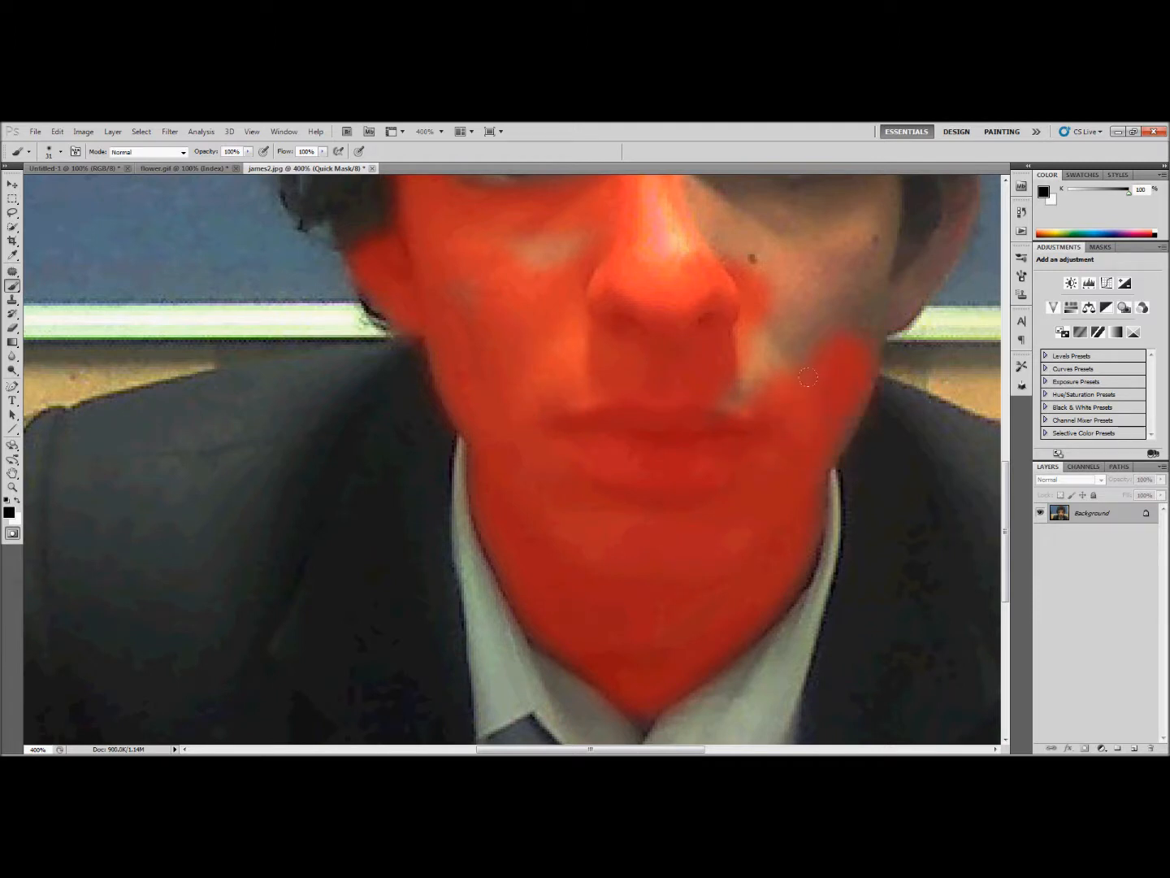
- Mask the right cheek up to the lower eyelid and the remaining skin beside the nose bridge
scroll(837, 283, up, 3)
mouse_move(842, 378)
mouse_down()
mouse_move(844, 257)
mouse_move(790, 292)
mouse_move(569, 292)
mouse_move(599, 321)
mouse_move(499, 347)
mouse_up()
mouse_move(676, 404)
mouse_down()
mouse_move(764, 439)
mouse_move(732, 340)
mouse_up()
scroll(776, 423, up, 4)
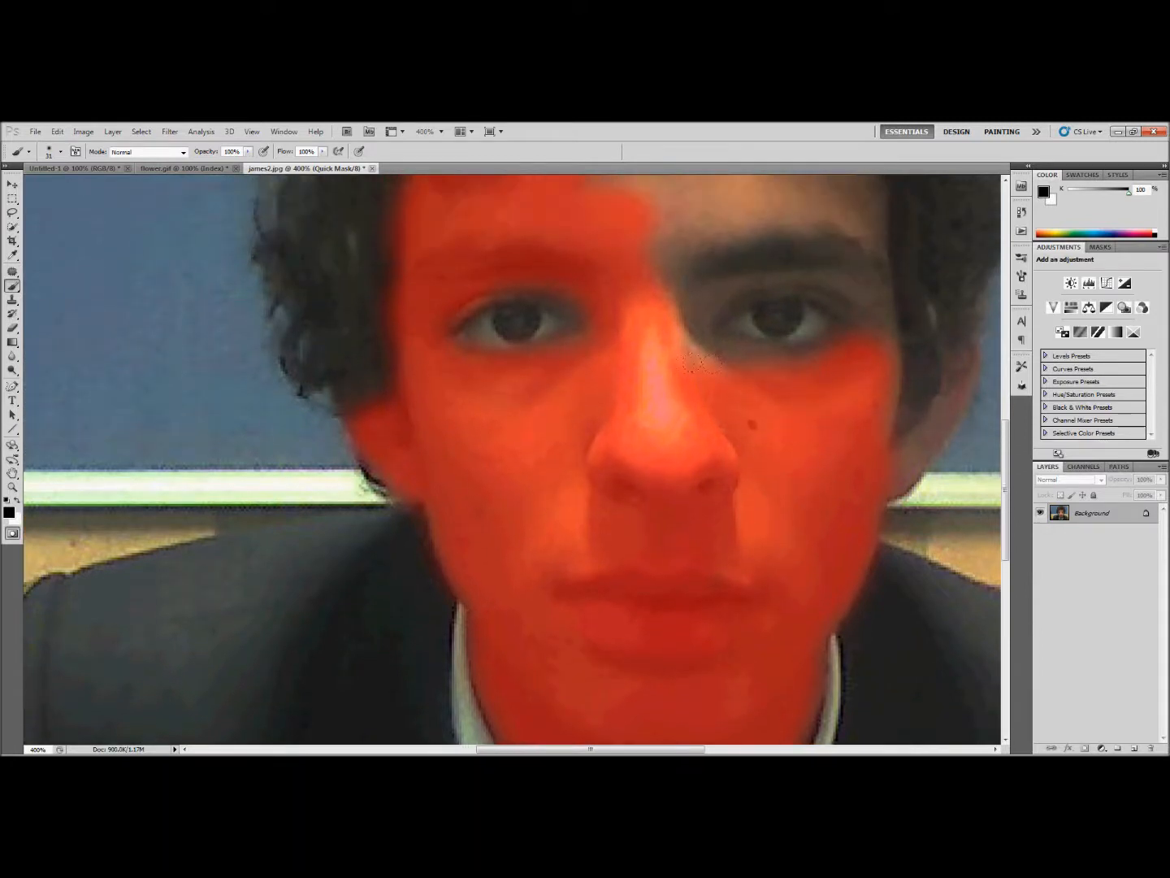
drag(645, 250, 676, 244)
- Mask the rest of the forehead up to the hairline and the right eyebrow, keeping the eye clear
scroll(676, 244, up, 4)
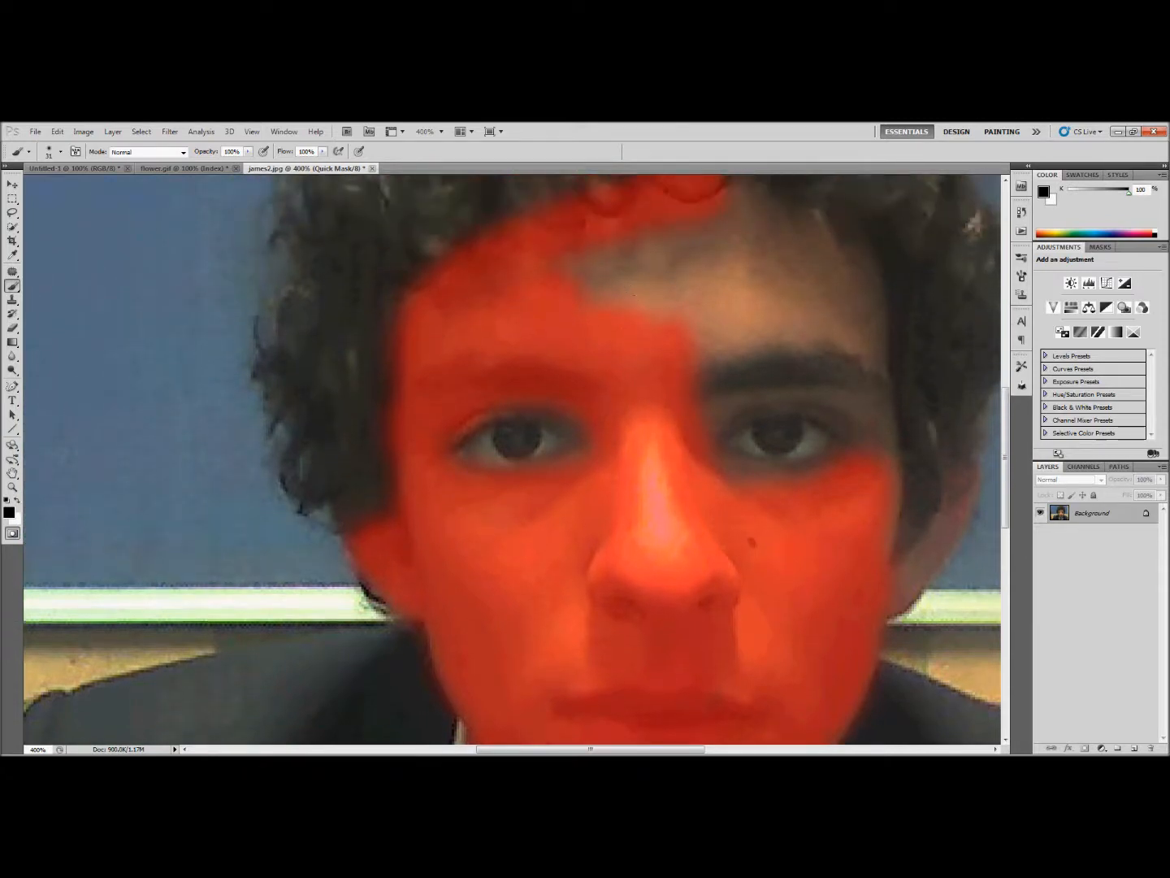
drag(603, 310, 652, 245)
scroll(651, 245, up, 1)
mouse_move(639, 376)
mouse_down()
mouse_move(657, 369)
mouse_move(731, 272)
mouse_up()
mouse_move(817, 321)
mouse_down()
mouse_move(752, 381)
mouse_move(744, 439)
mouse_move(715, 439)
mouse_up()
drag(792, 440, 834, 437)
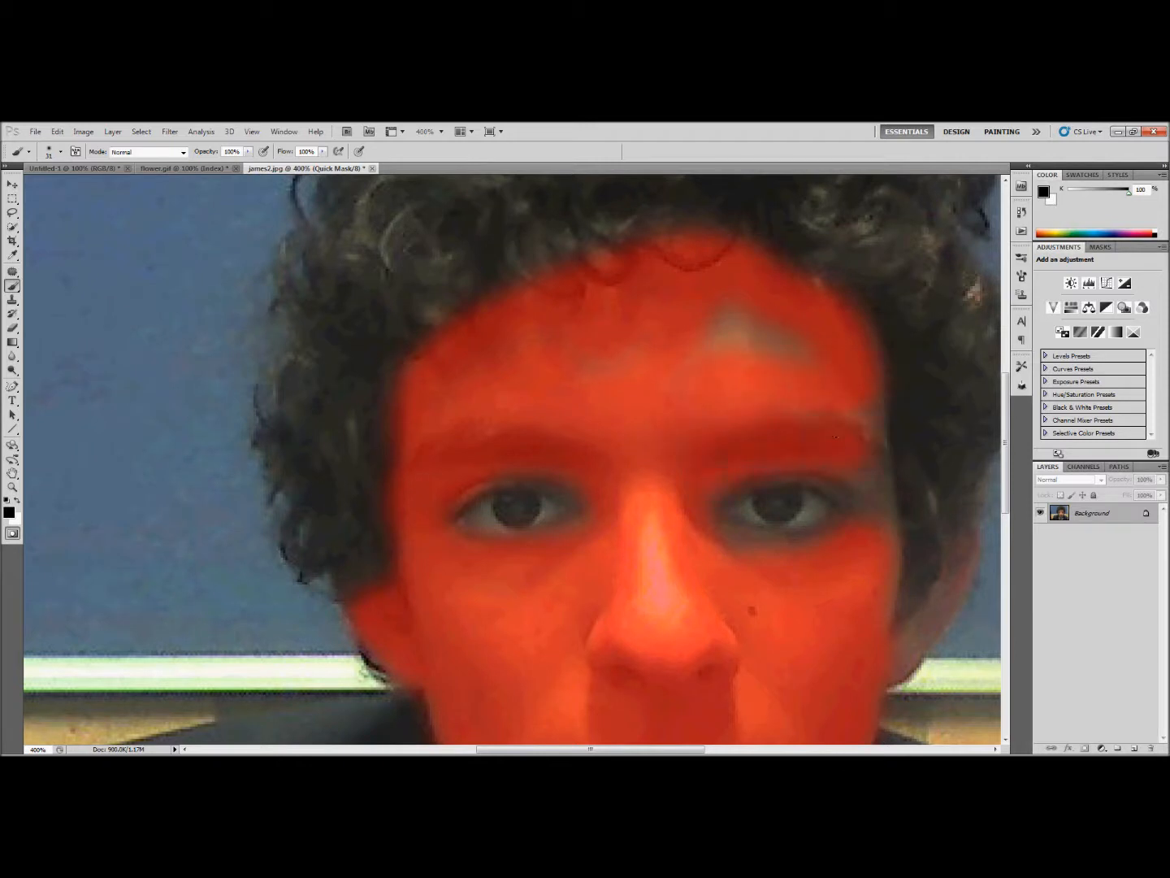
mouse_move(778, 349)
mouse_down()
mouse_move(734, 322)
mouse_move(721, 343)
mouse_up()
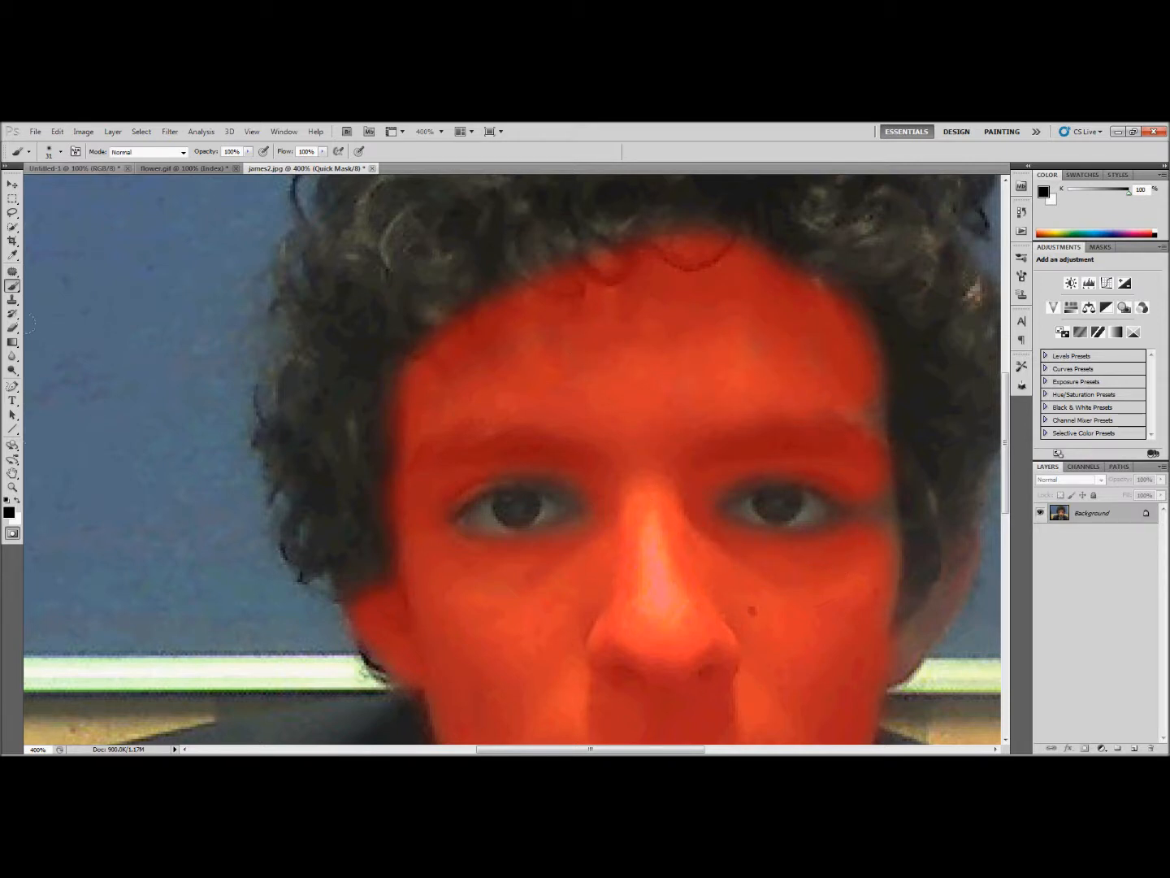
- Reduce the brush size to 19 px and mask the right-hand ear and the remaining gaps along the face edge
click(13, 328)
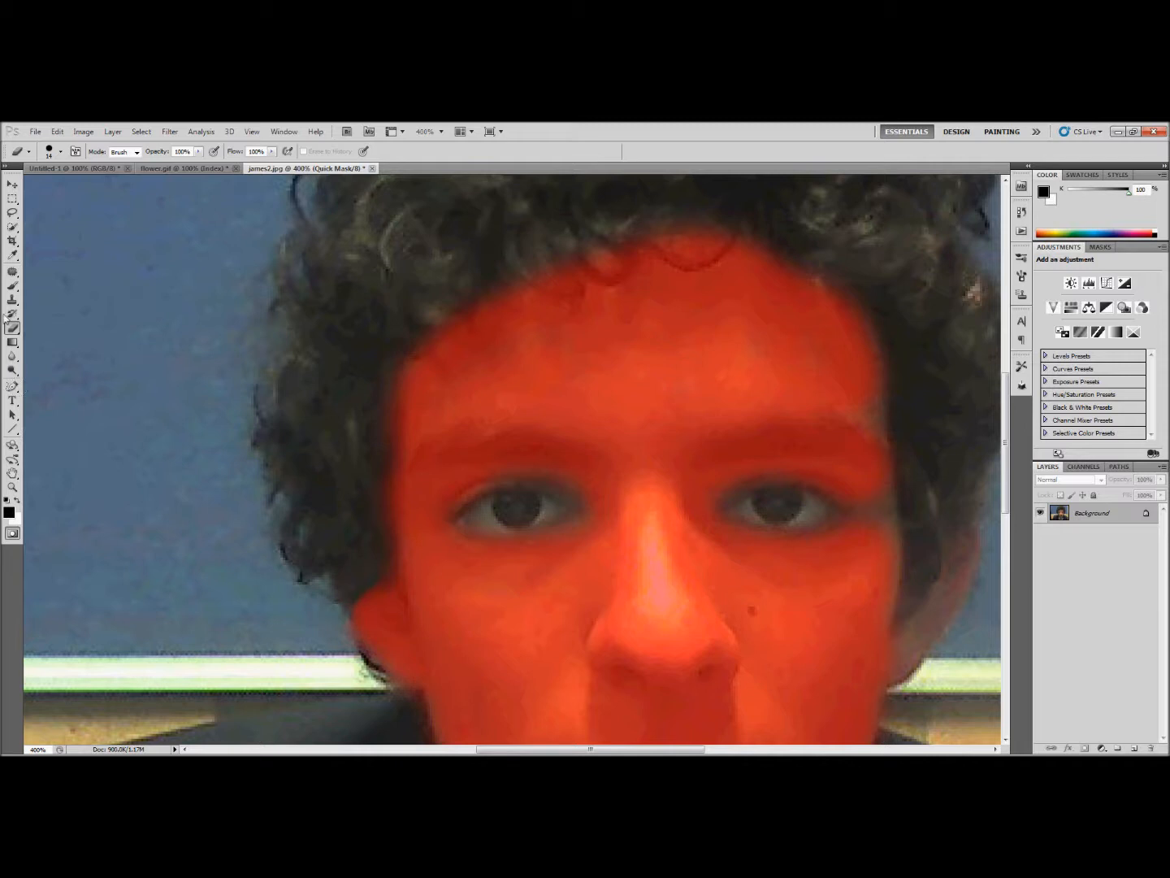
click(12, 285)
click(61, 152)
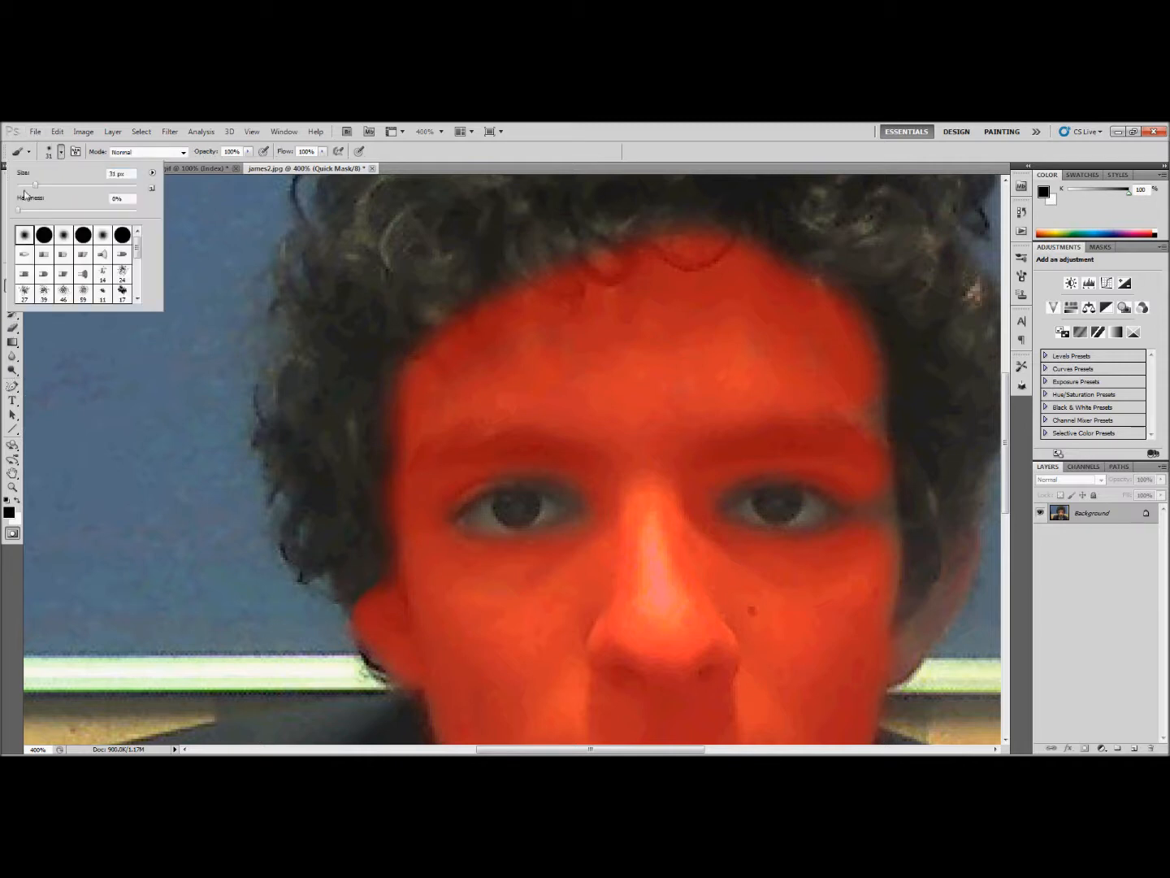
drag(35, 187, 32, 188)
key(Return)
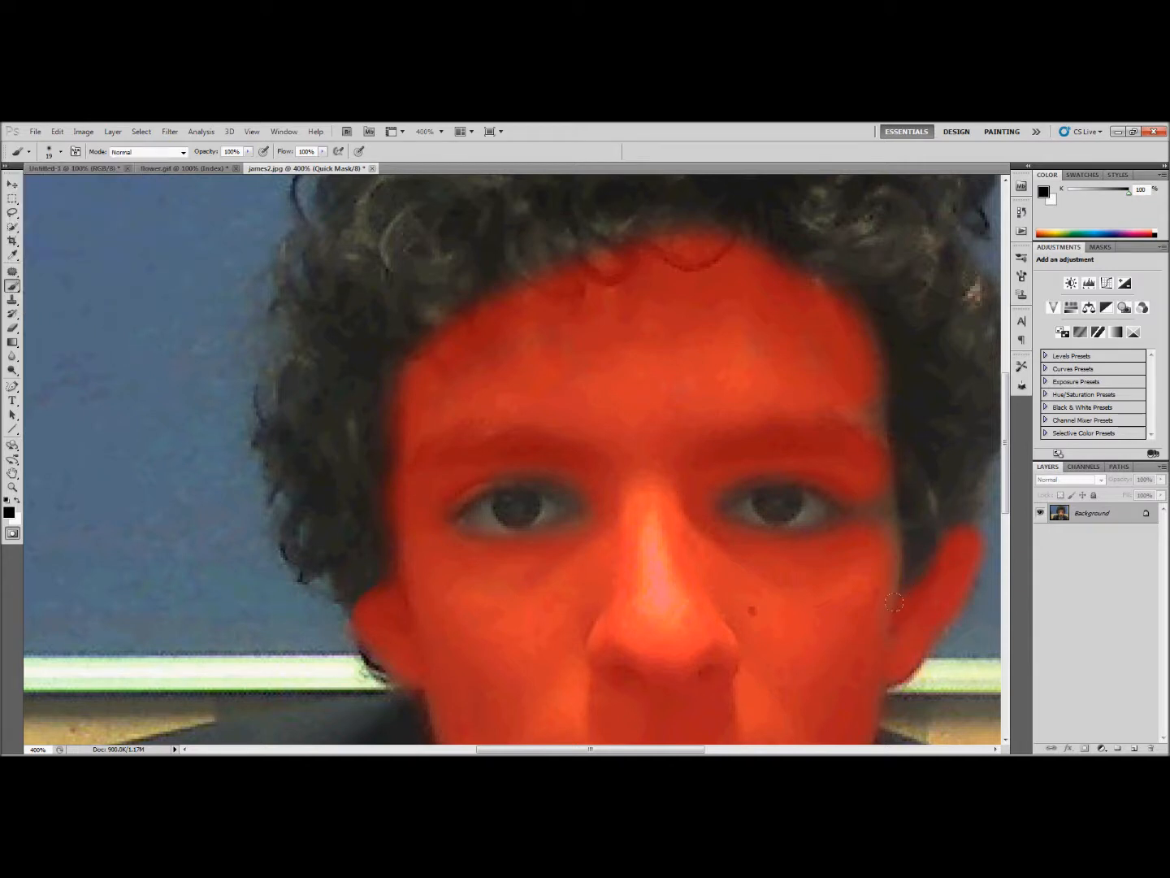
scroll(893, 602, down, 2)
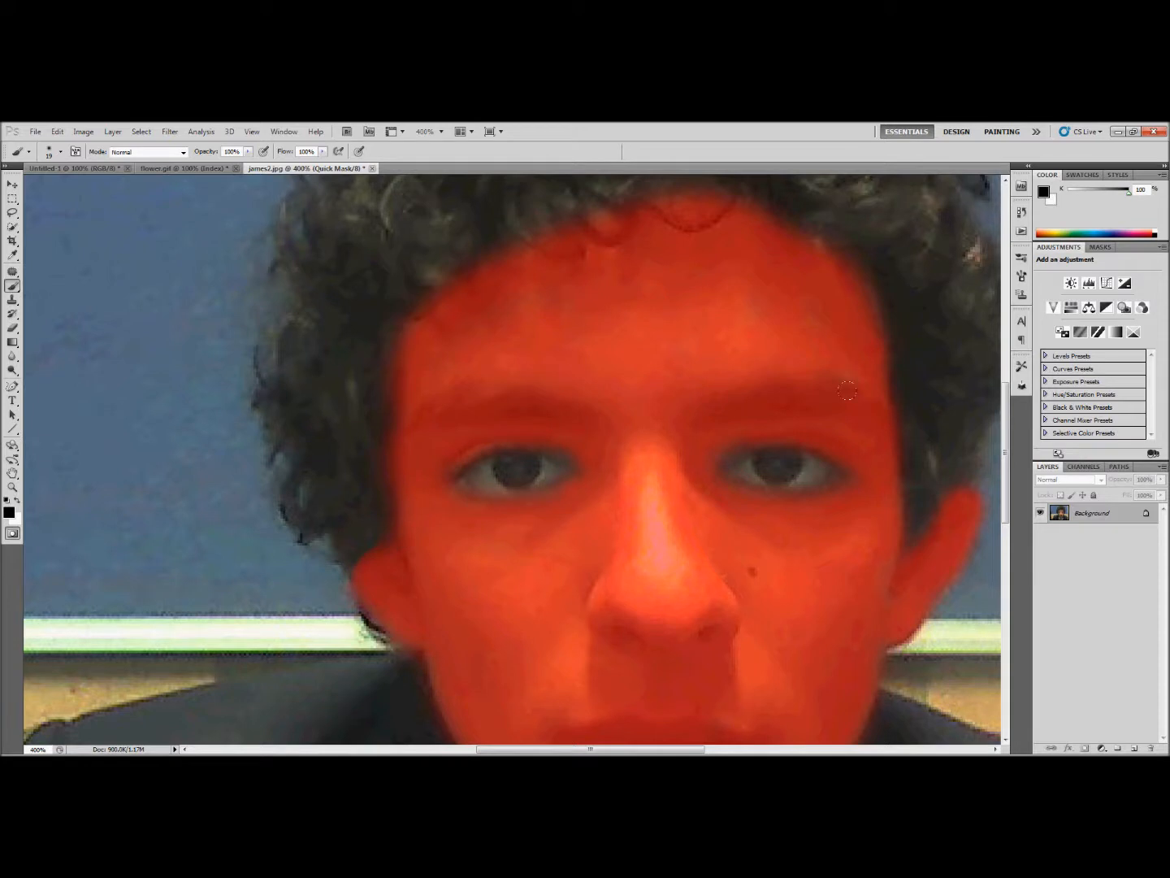
scroll(847, 391, down, 4)
scroll(851, 358, down, 5)
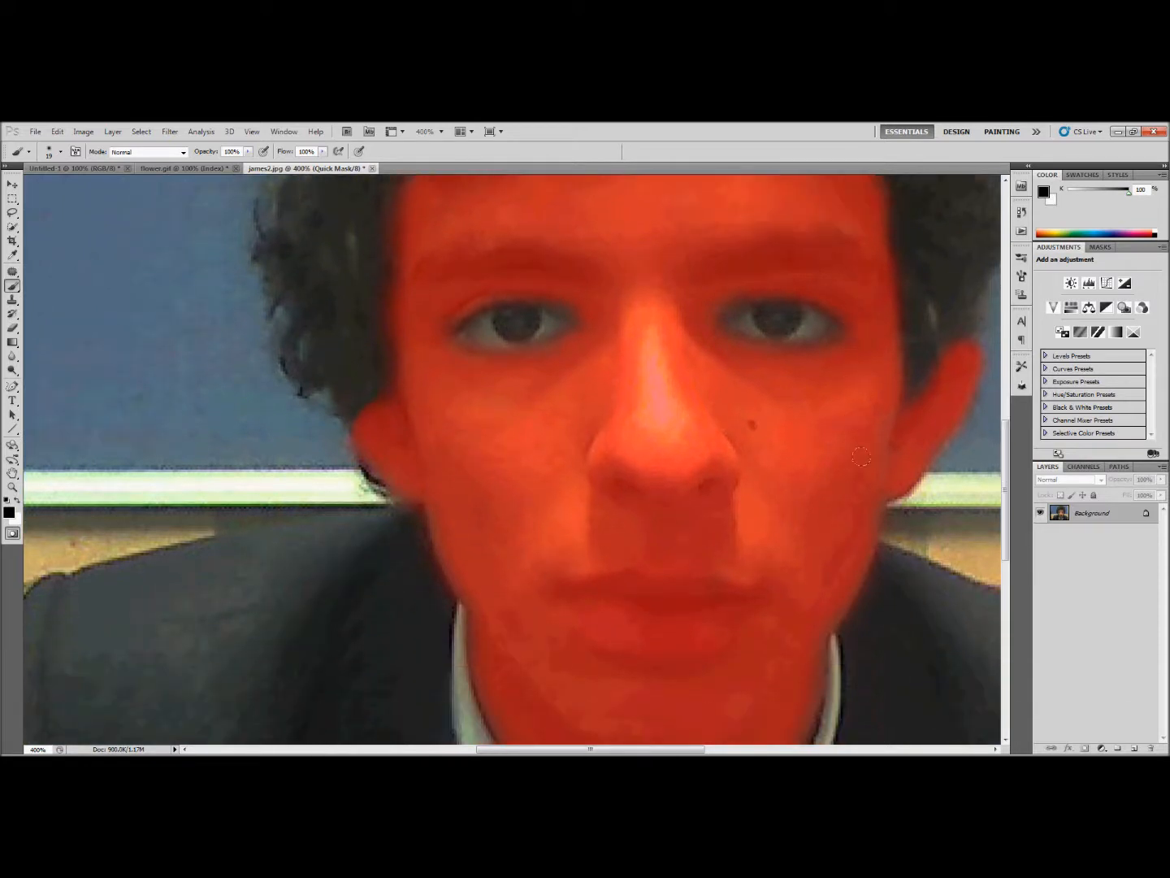
scroll(380, 376, down, 3)
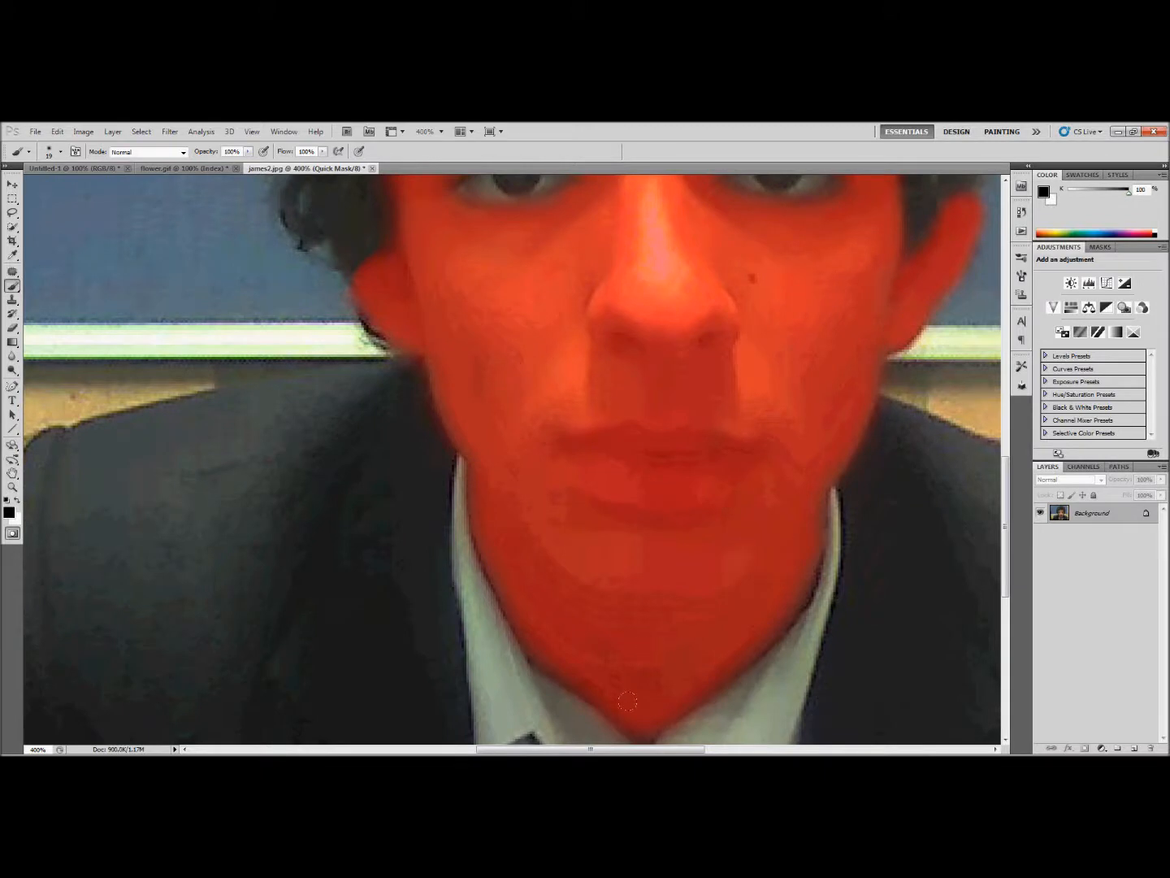
scroll(632, 714, up, 10)
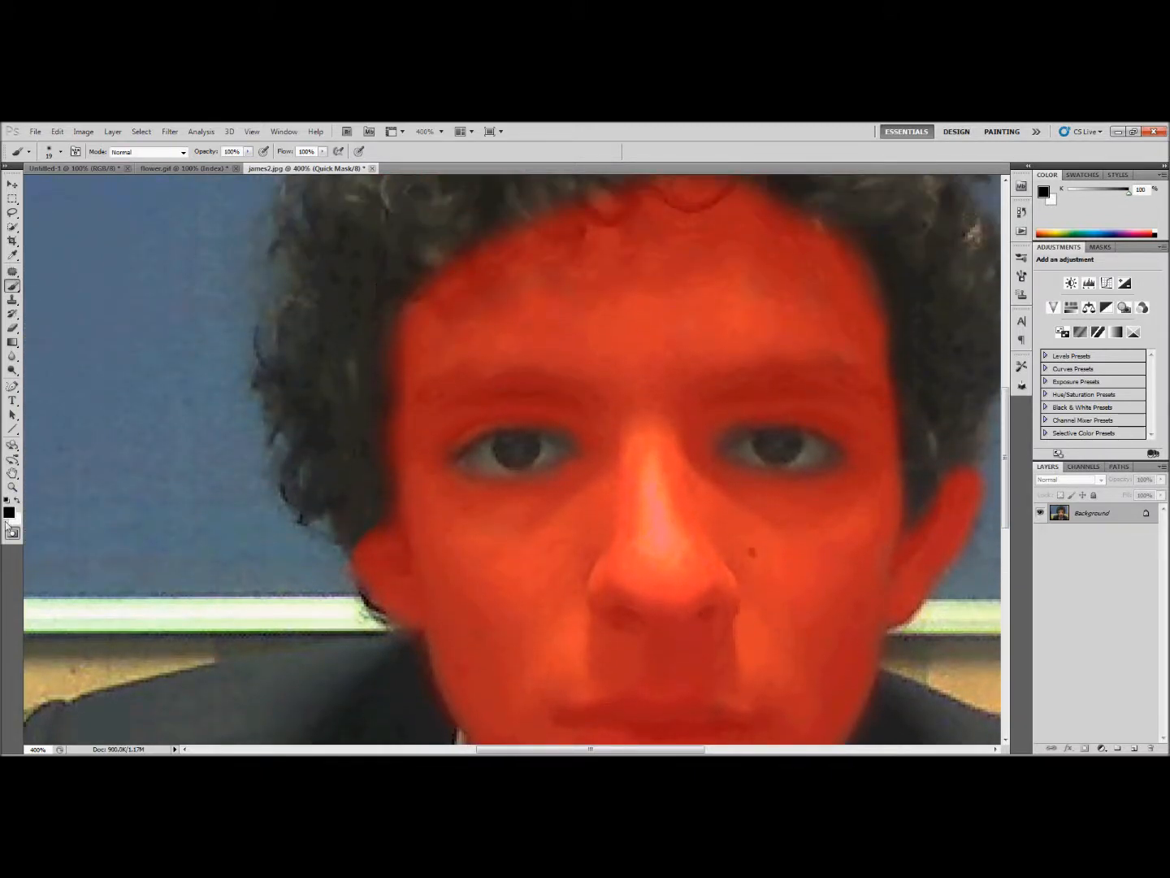
- Exit Quick Mask mode to turn the painted mask into a selection
click(12, 486)
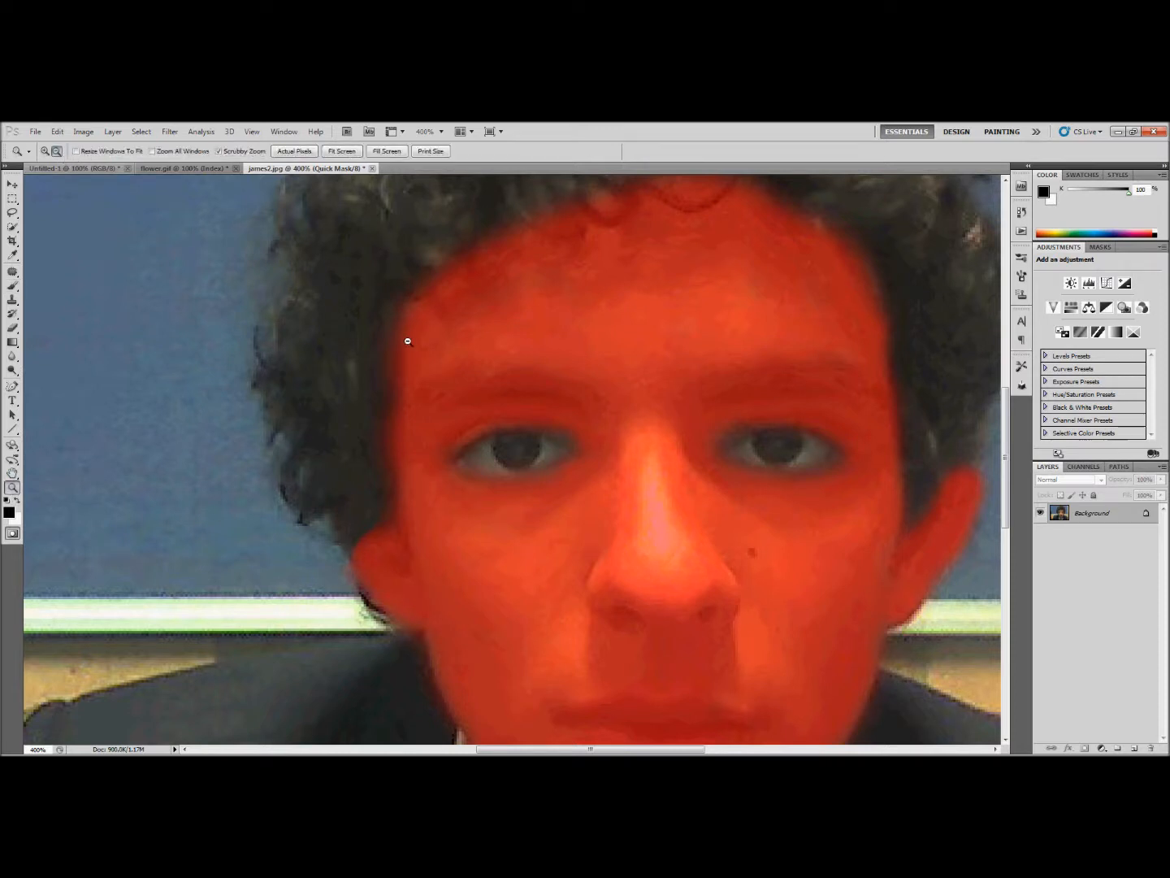
click(407, 342)
click(393, 352)
scroll(332, 398, up, 2)
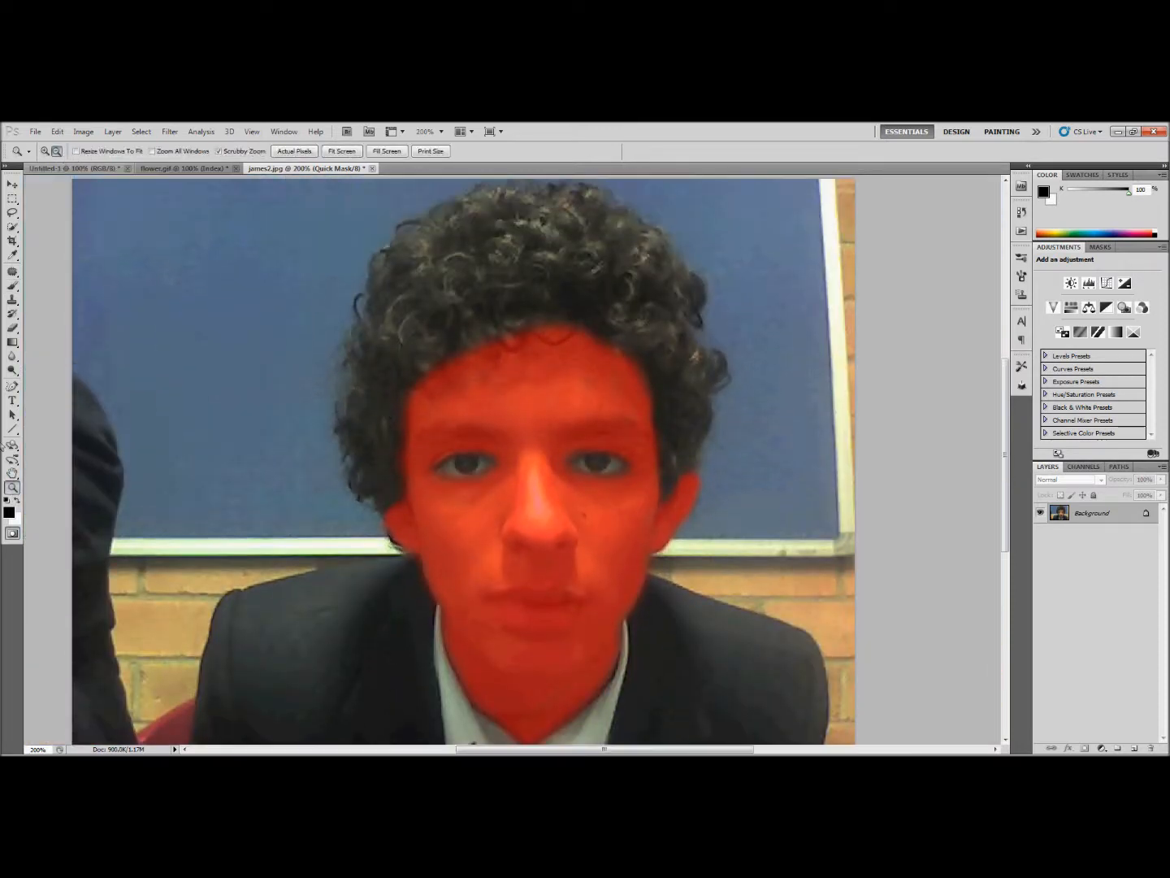
click(12, 534)
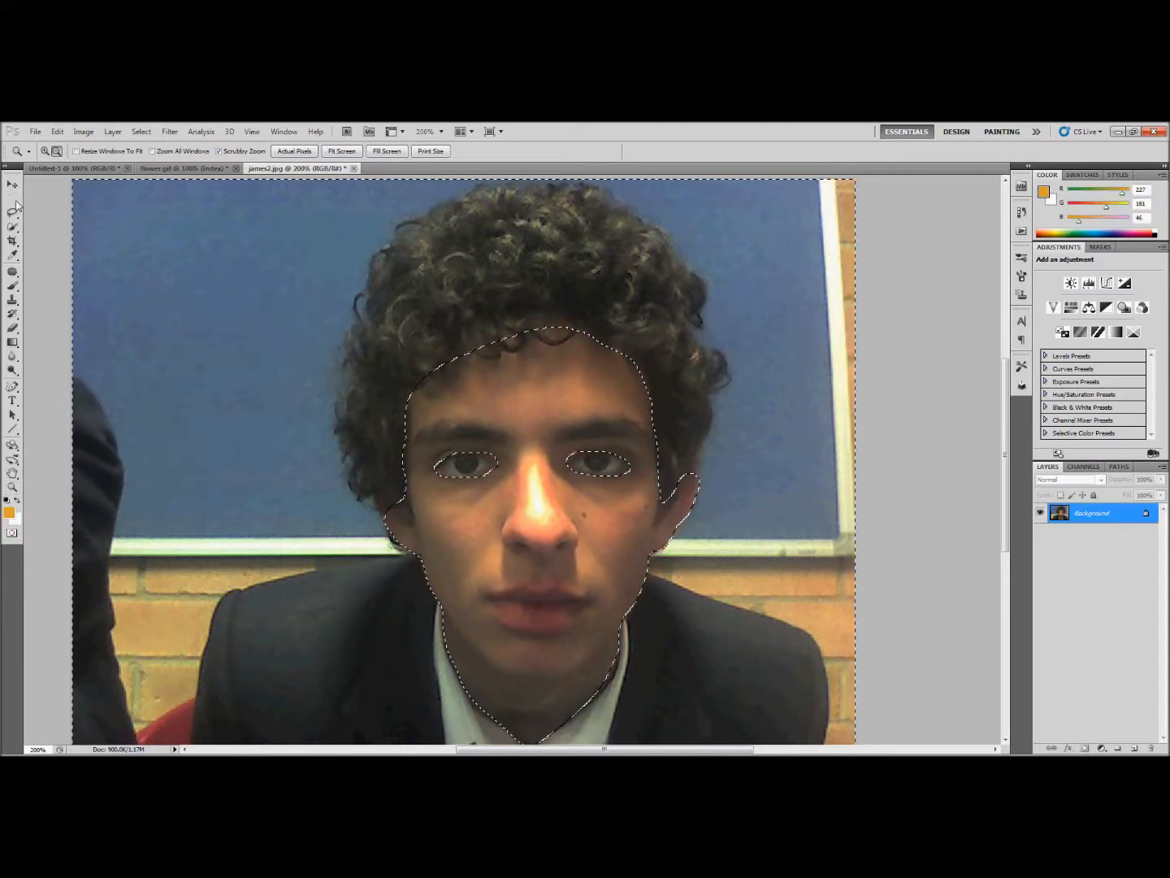
- Invert the selection so it covers the facial skin without the eyes, and copy that area to a new layer
key(m)
scroll(497, 457, down, 2)
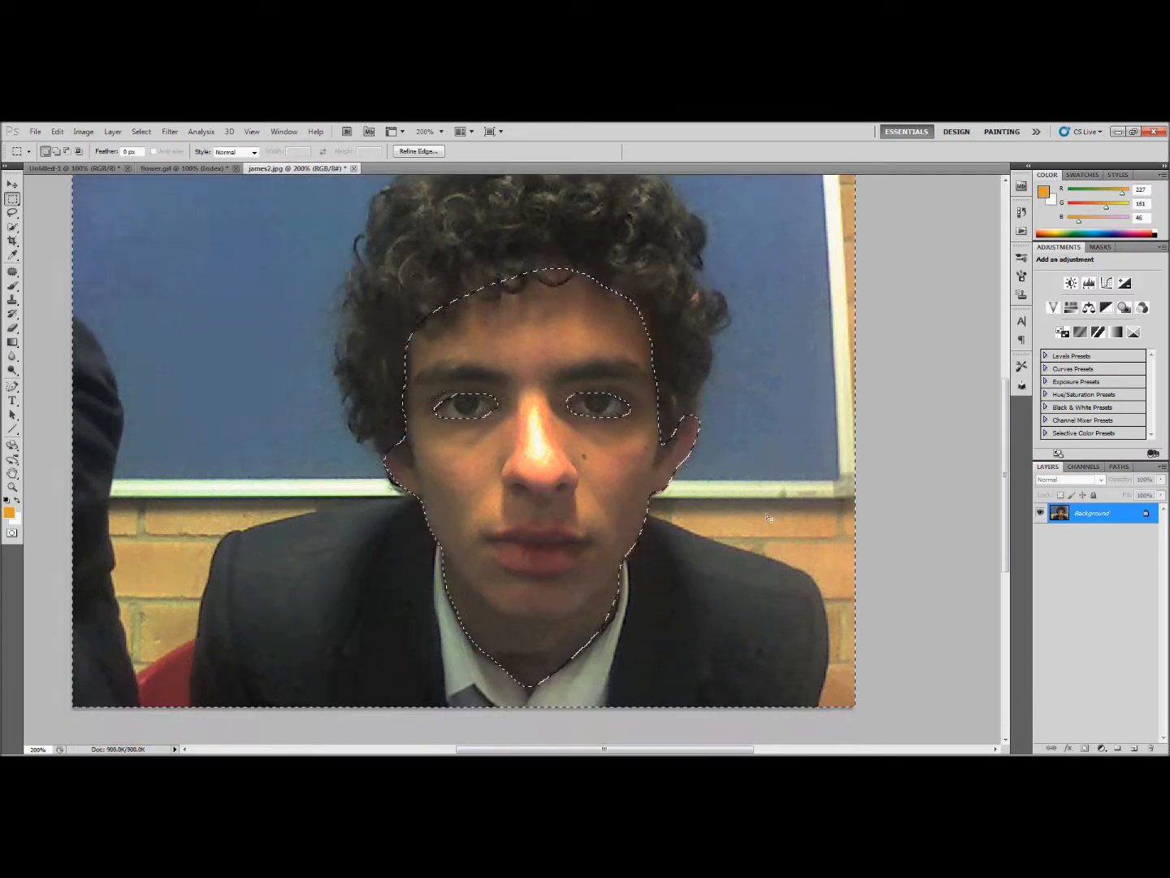
scroll(524, 425, up, 2)
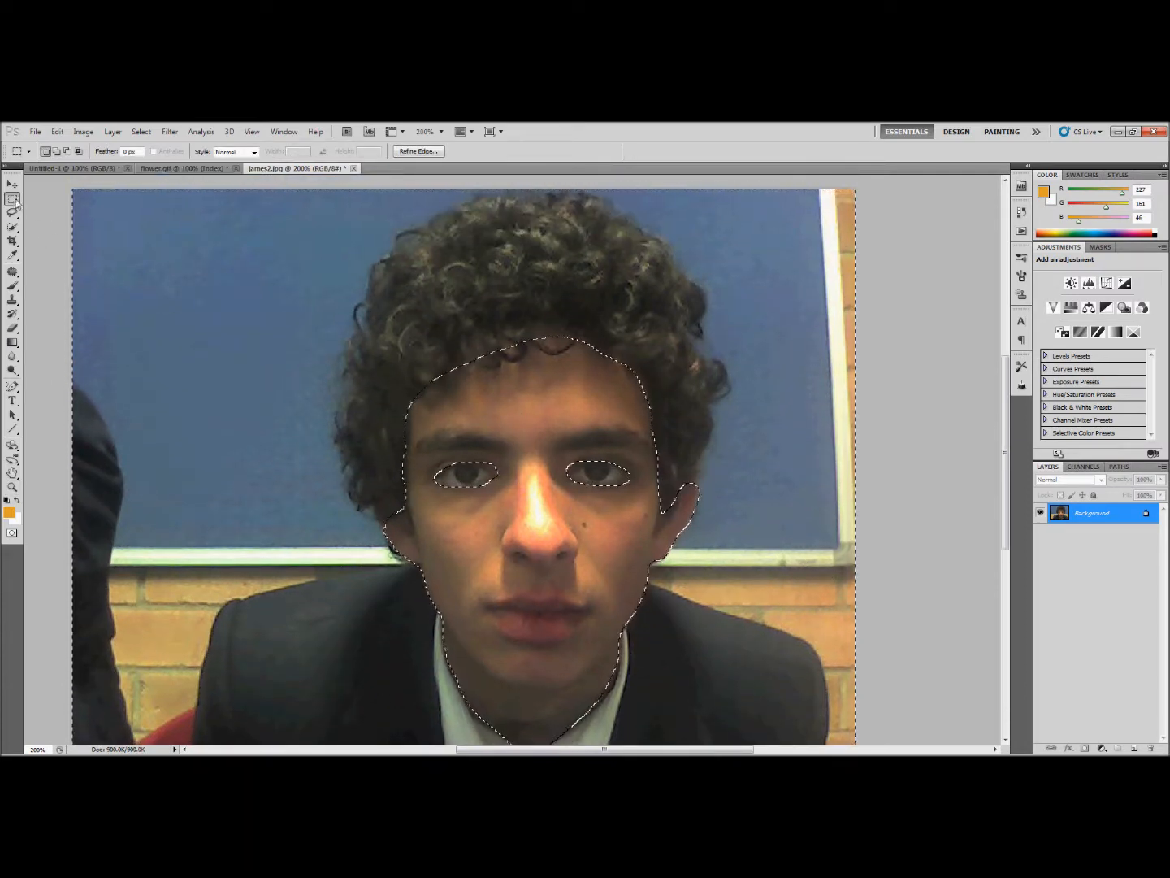
right_click(534, 424)
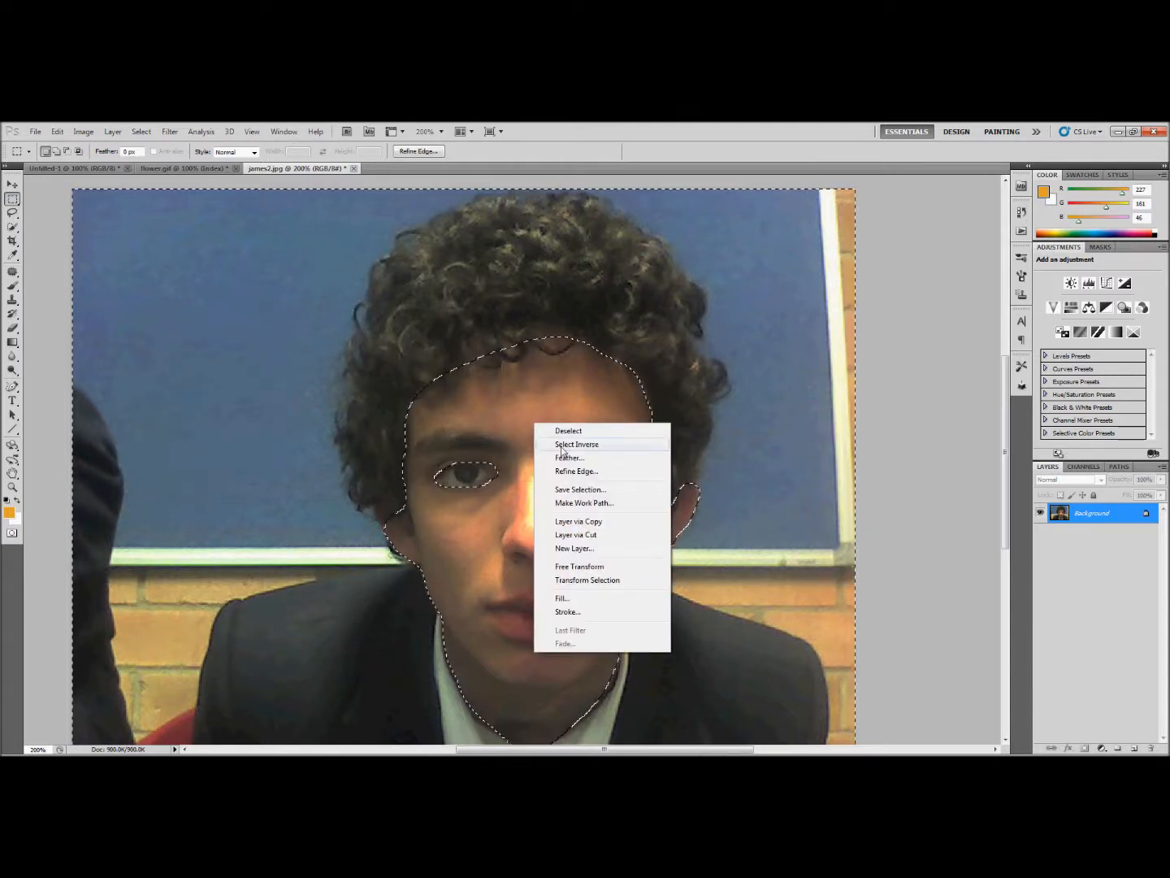
click(561, 445)
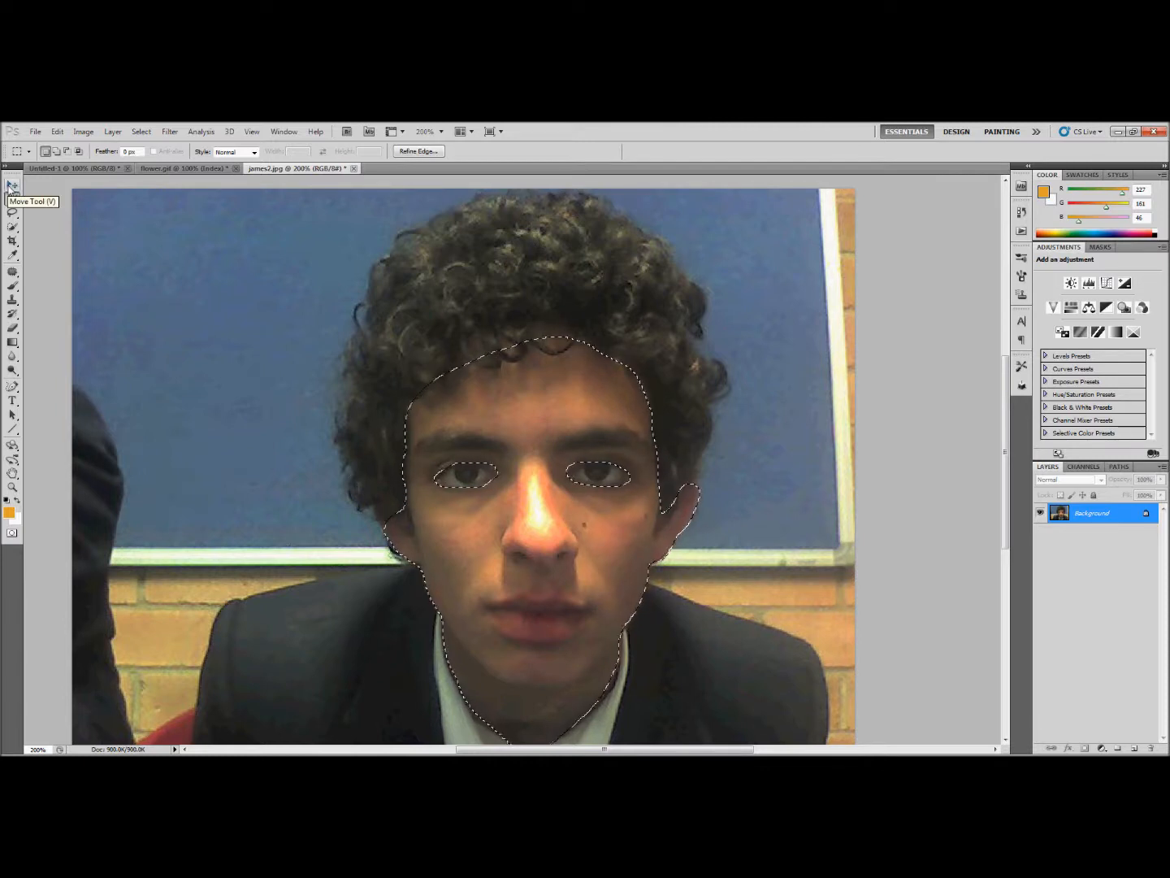
right_click(517, 419)
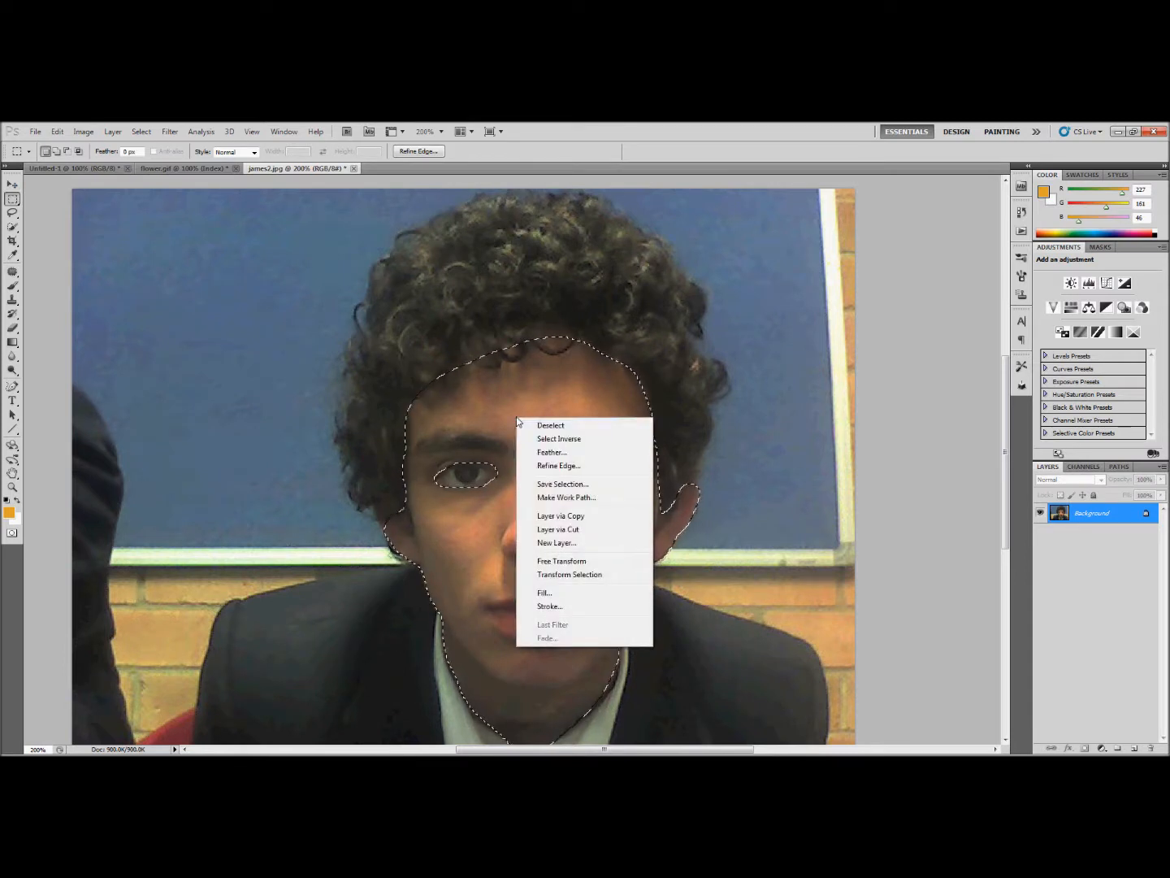
click(550, 517)
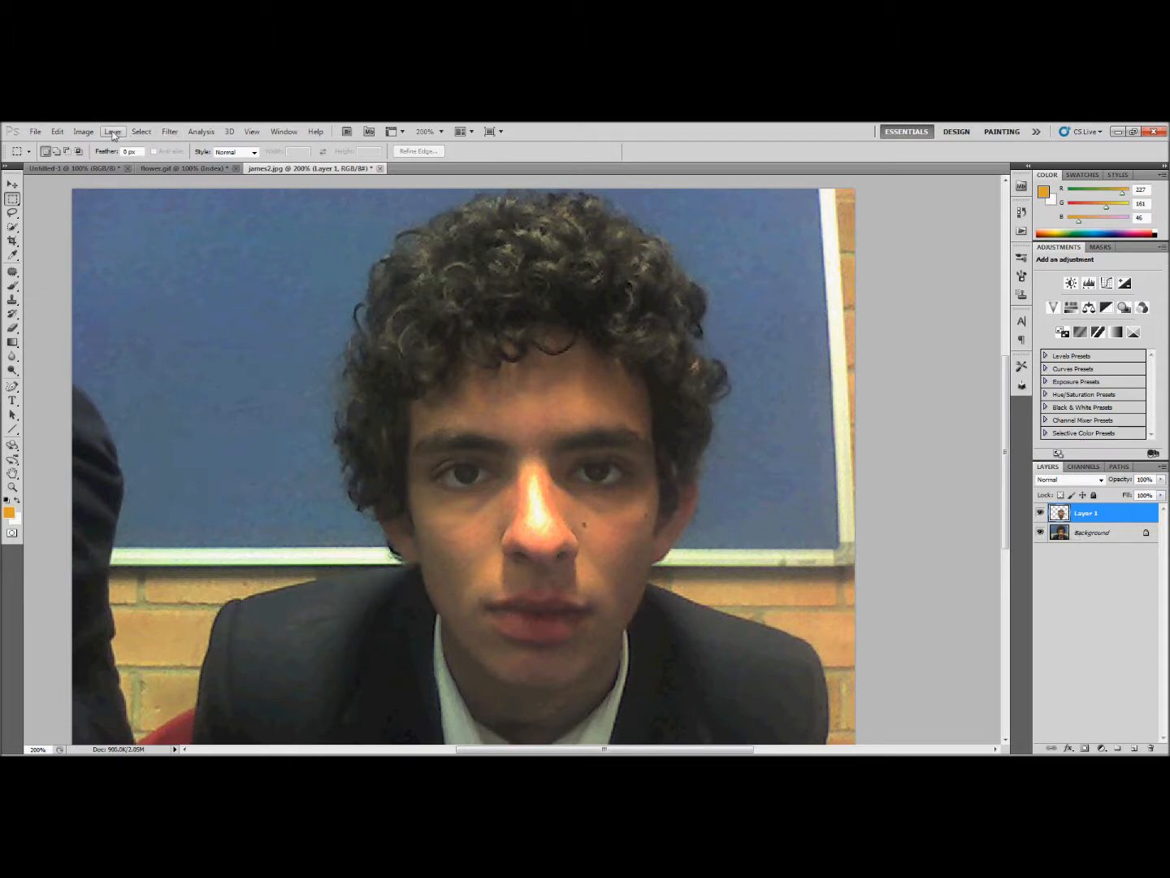
- Apply a Color Balance adjustment to the face layer's midtones with color levels -36, -3 and +94
click(84, 132)
mouse_move(91, 169)
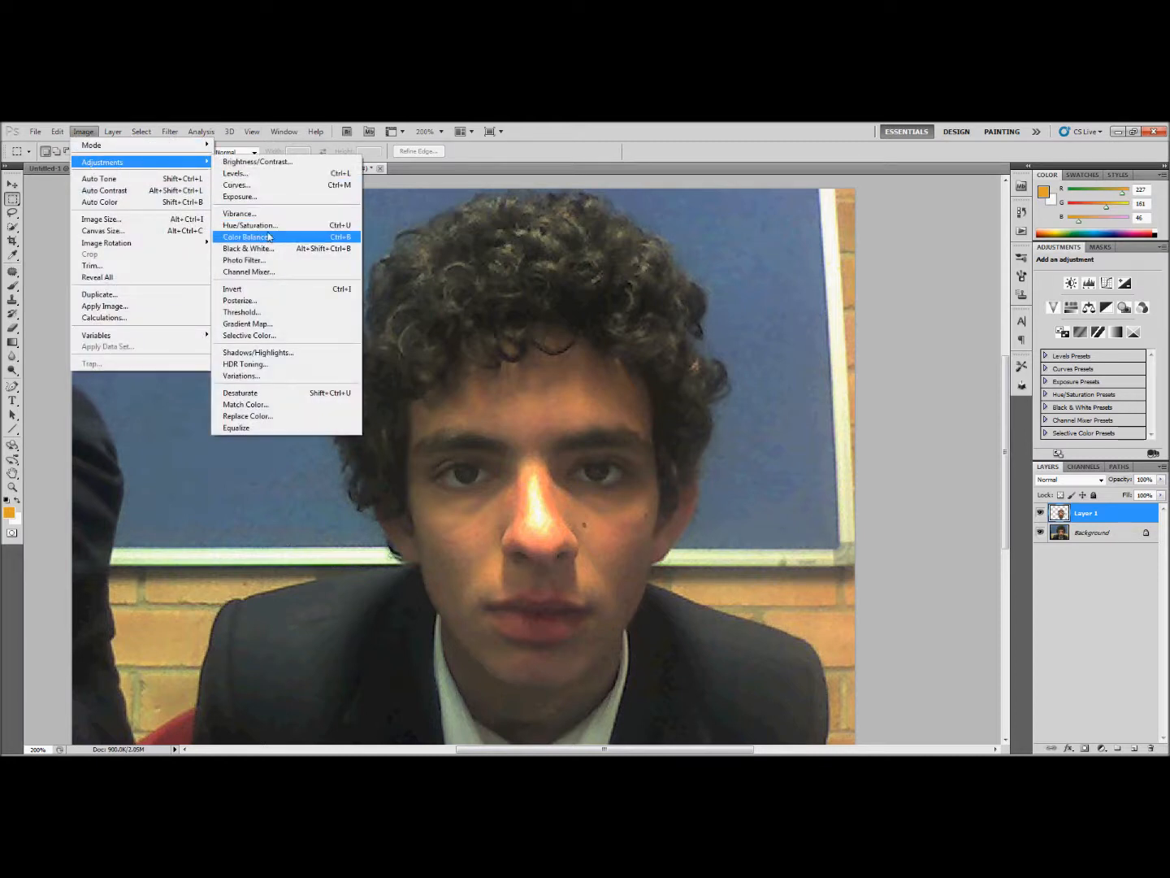
click(269, 237)
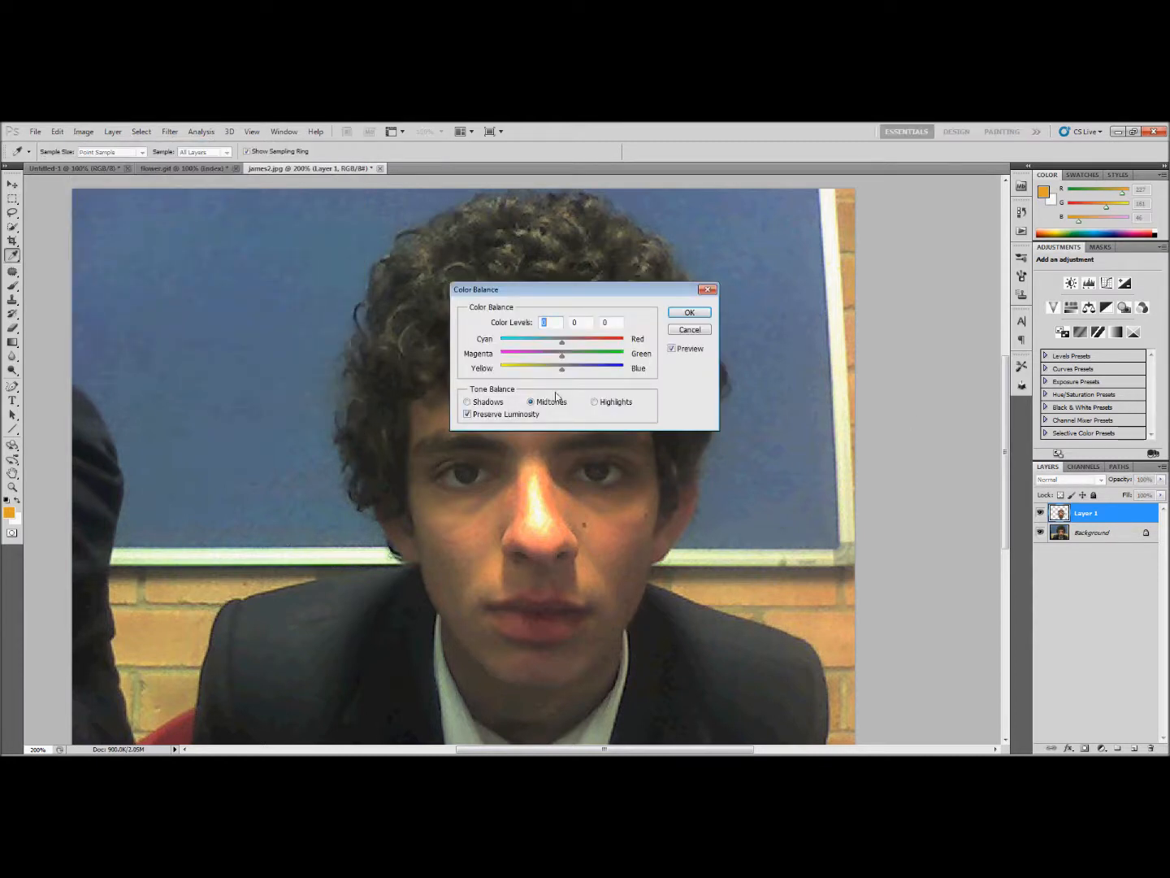
mouse_move(562, 342)
mouse_down()
mouse_move(502, 342)
mouse_move(540, 342)
mouse_move(606, 370)
mouse_move(559, 361)
mouse_move(541, 343)
mouse_up()
drag(605, 370, 618, 373)
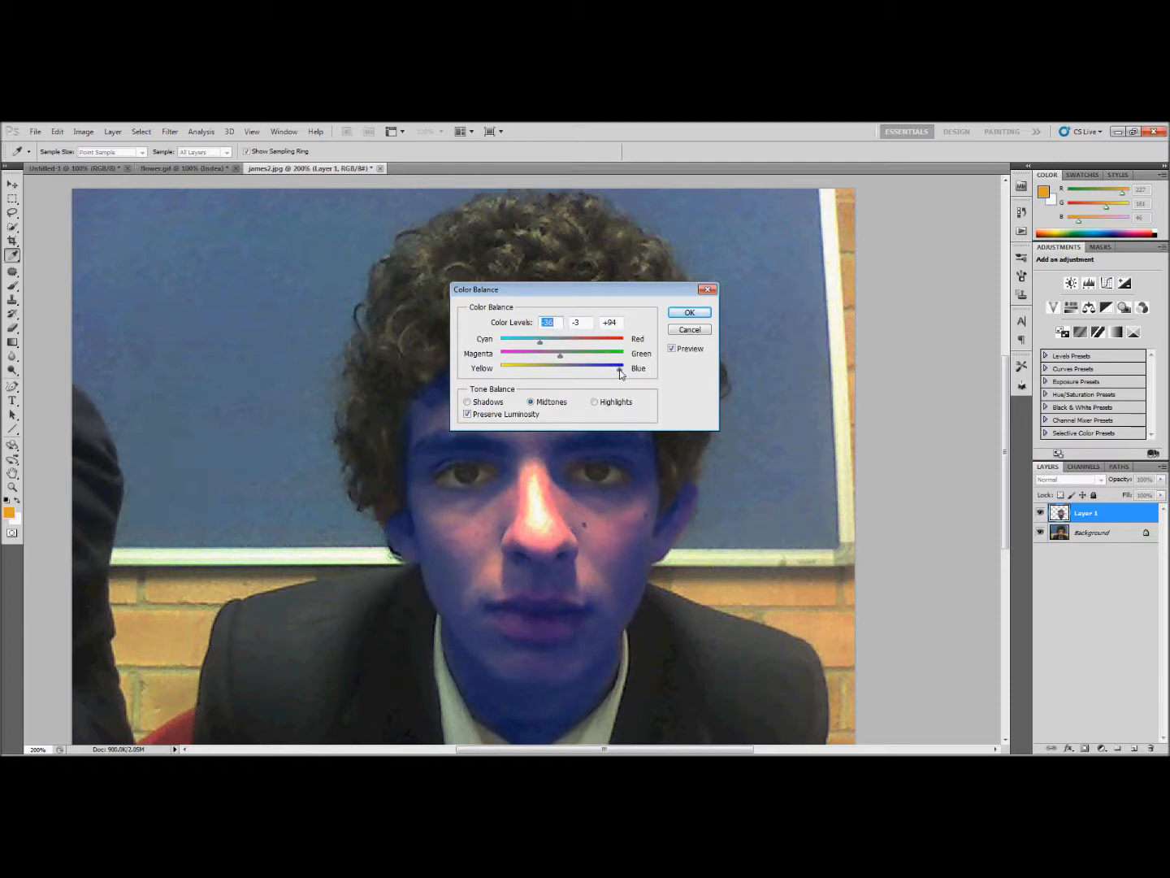
click(686, 313)
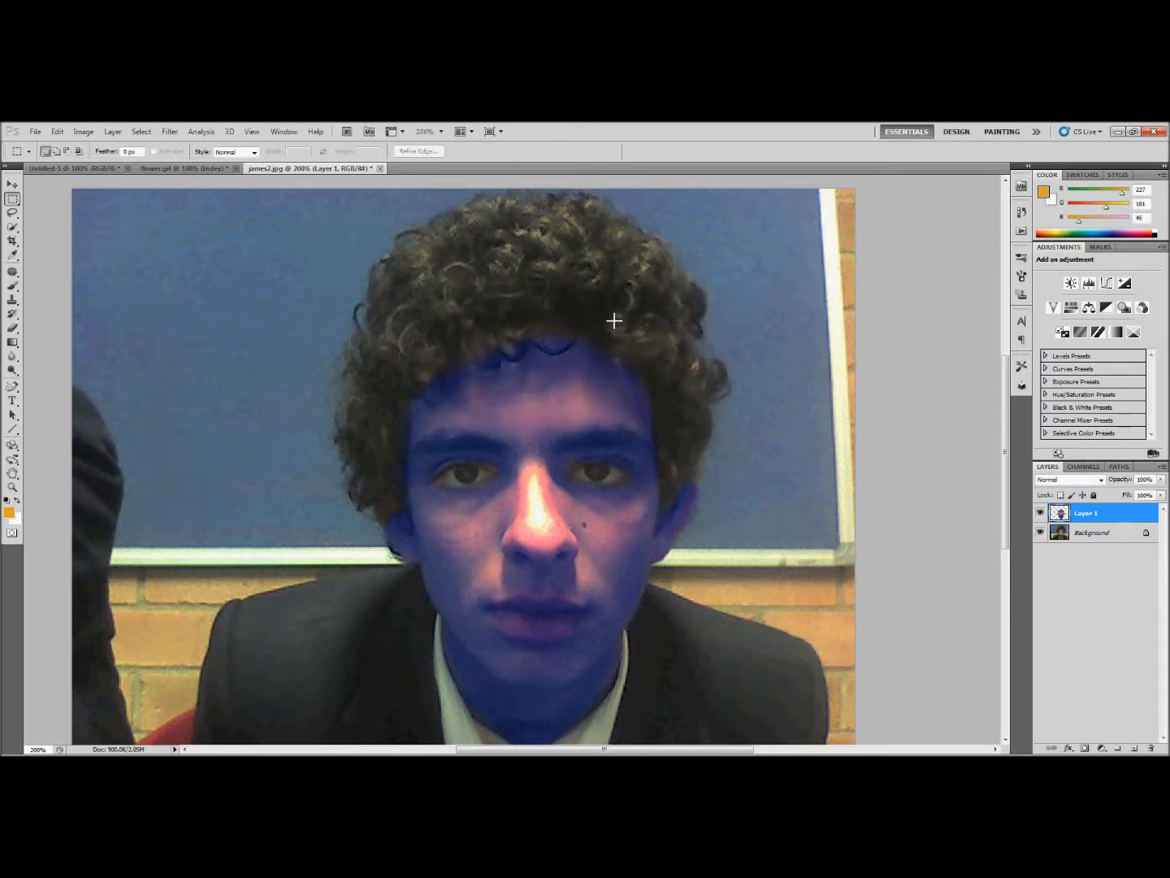
- Merge the blue face layer into the background layer
click(11, 186)
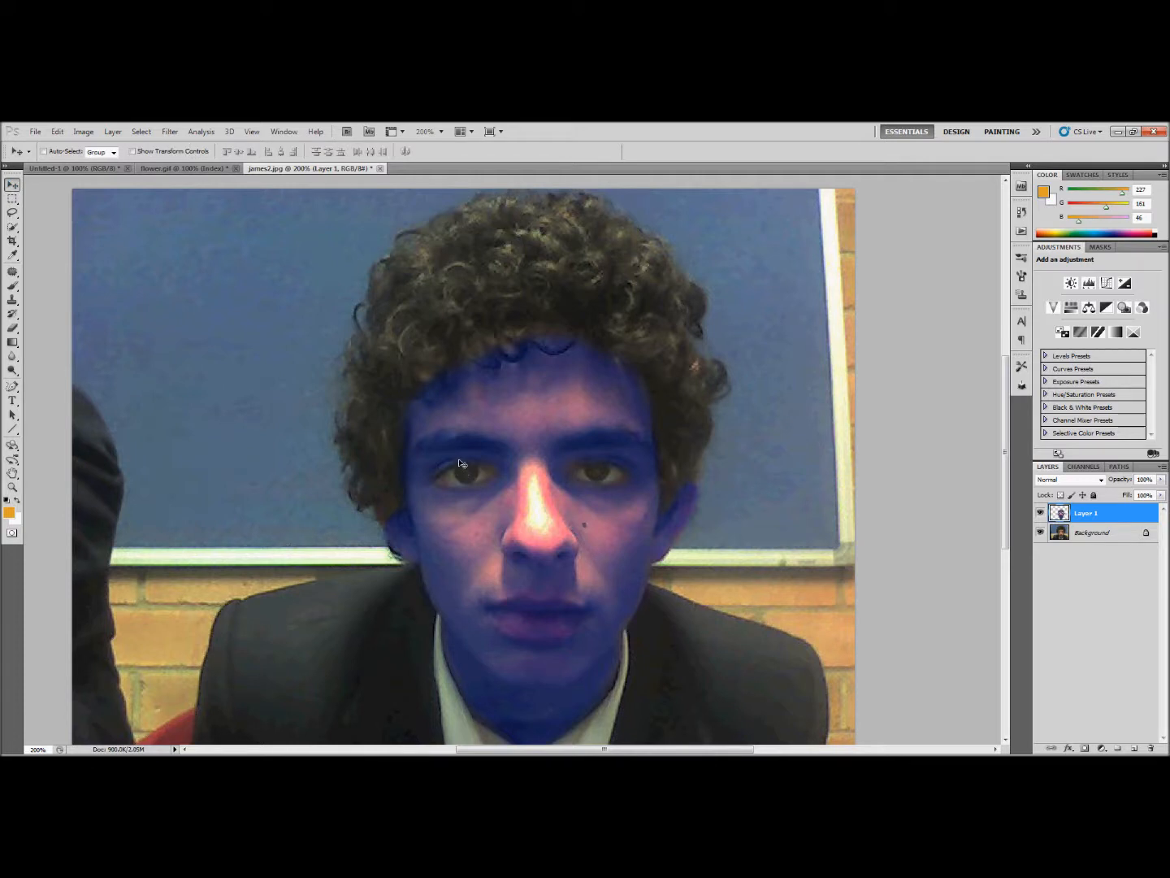
scroll(460, 463, down, 2)
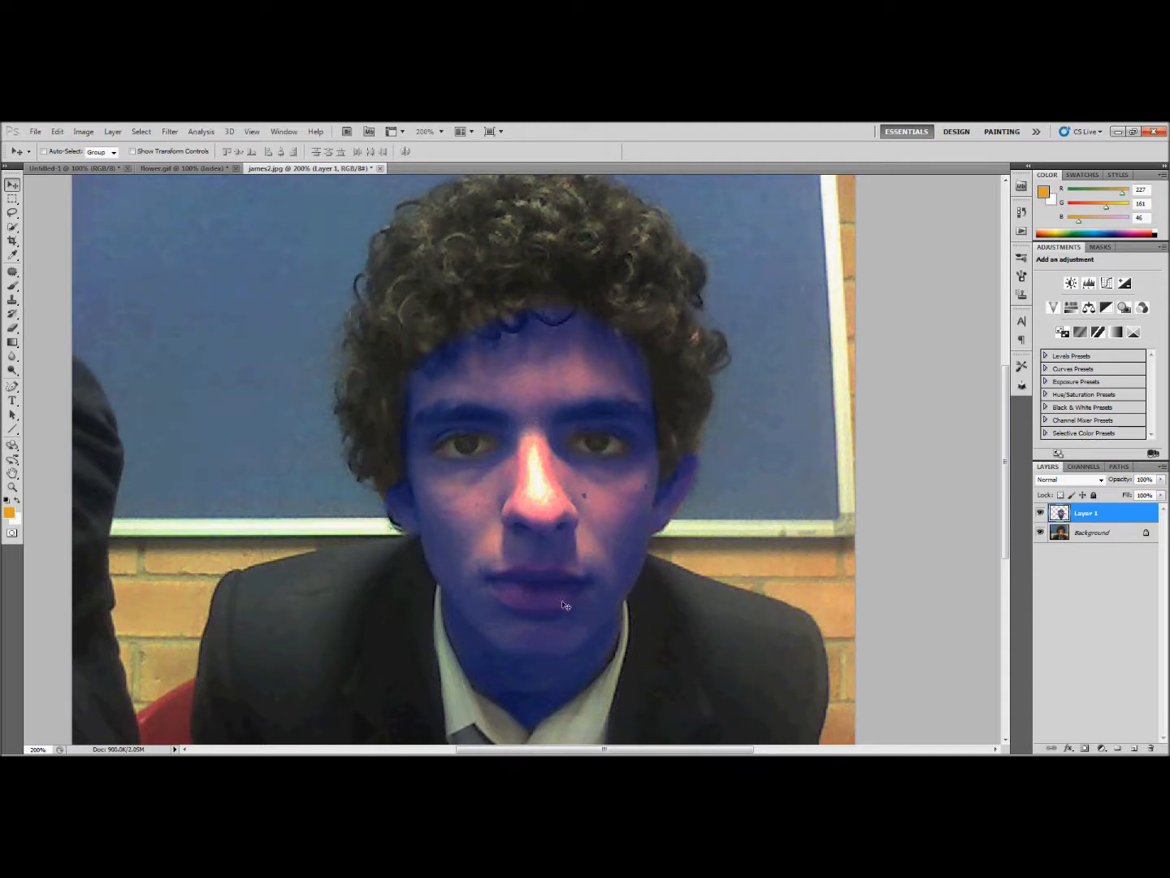
click(12, 488)
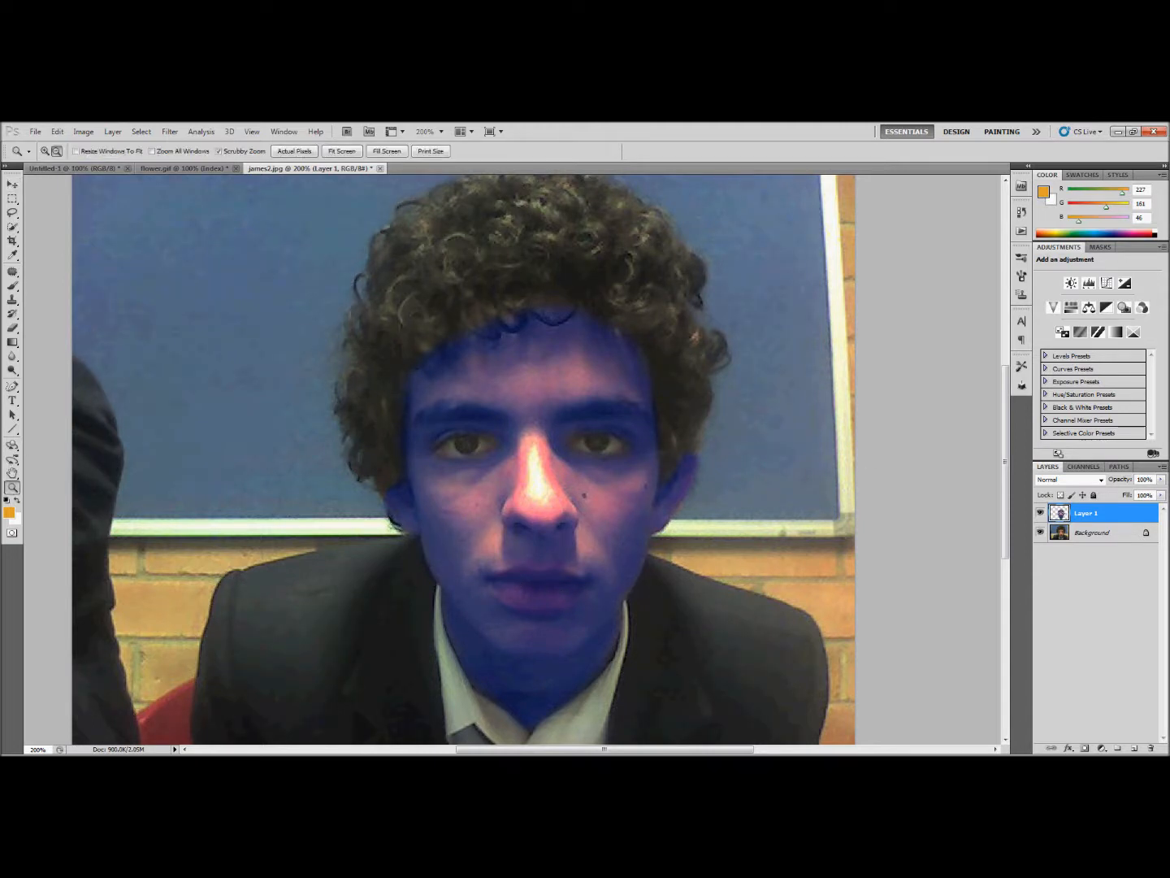
right_click(1089, 517)
click(1093, 489)
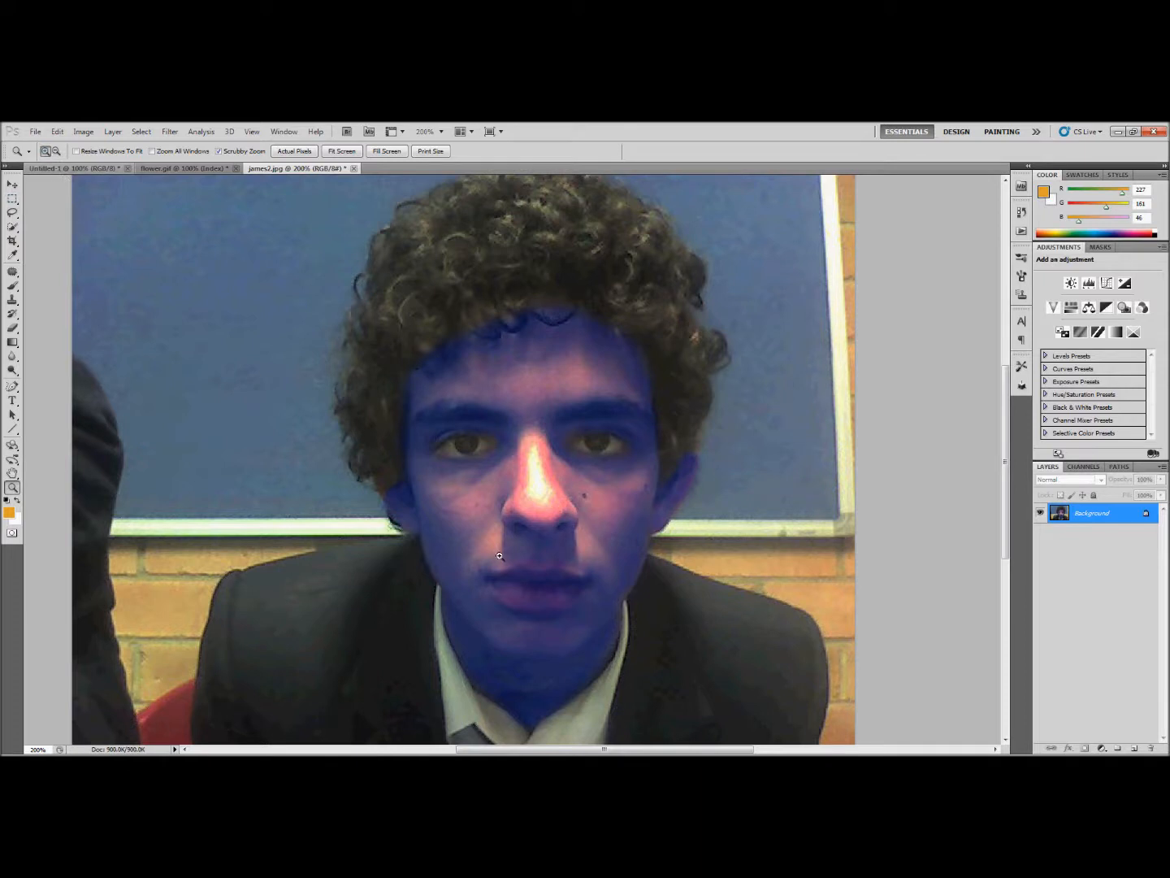
- Paint a Quick Mask over the lips, reducing the brush size to 12 px to fill the edges and corners of the mouth
click(536, 592)
click(536, 592)
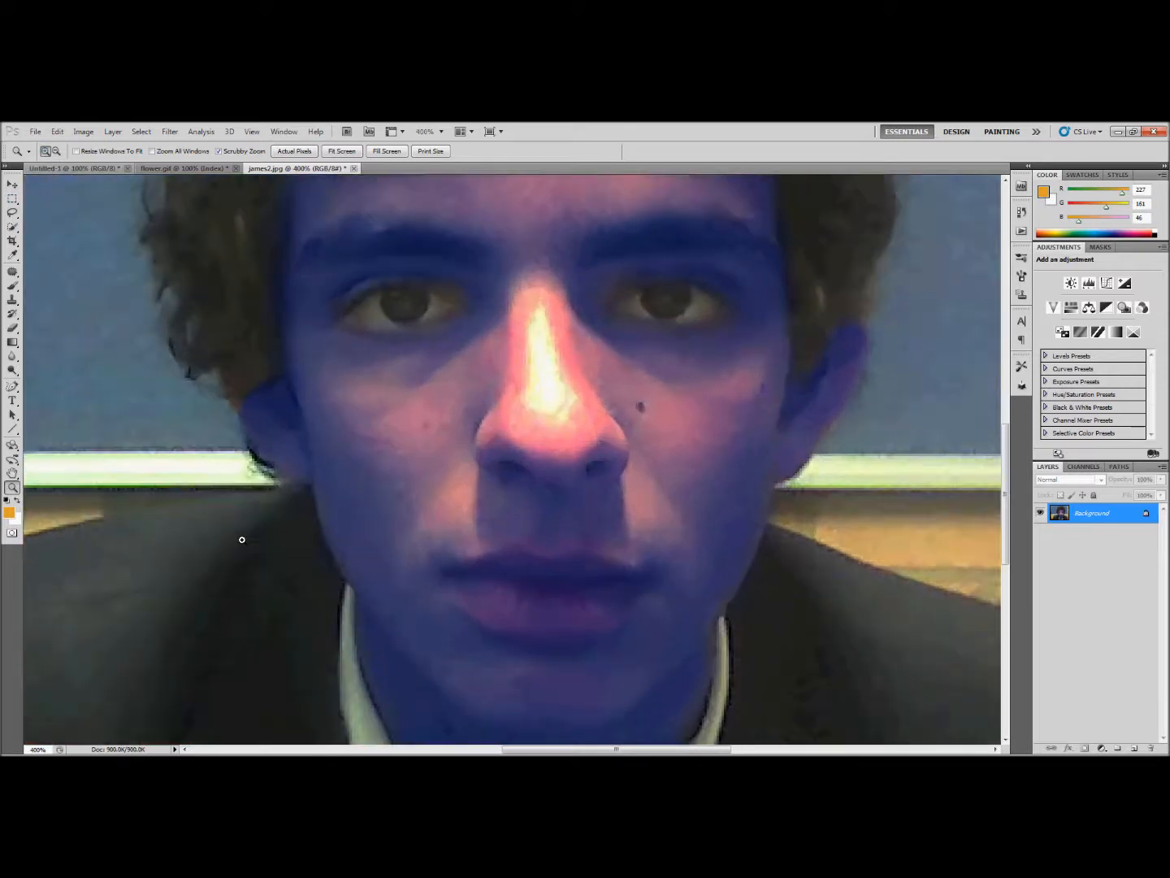
click(12, 534)
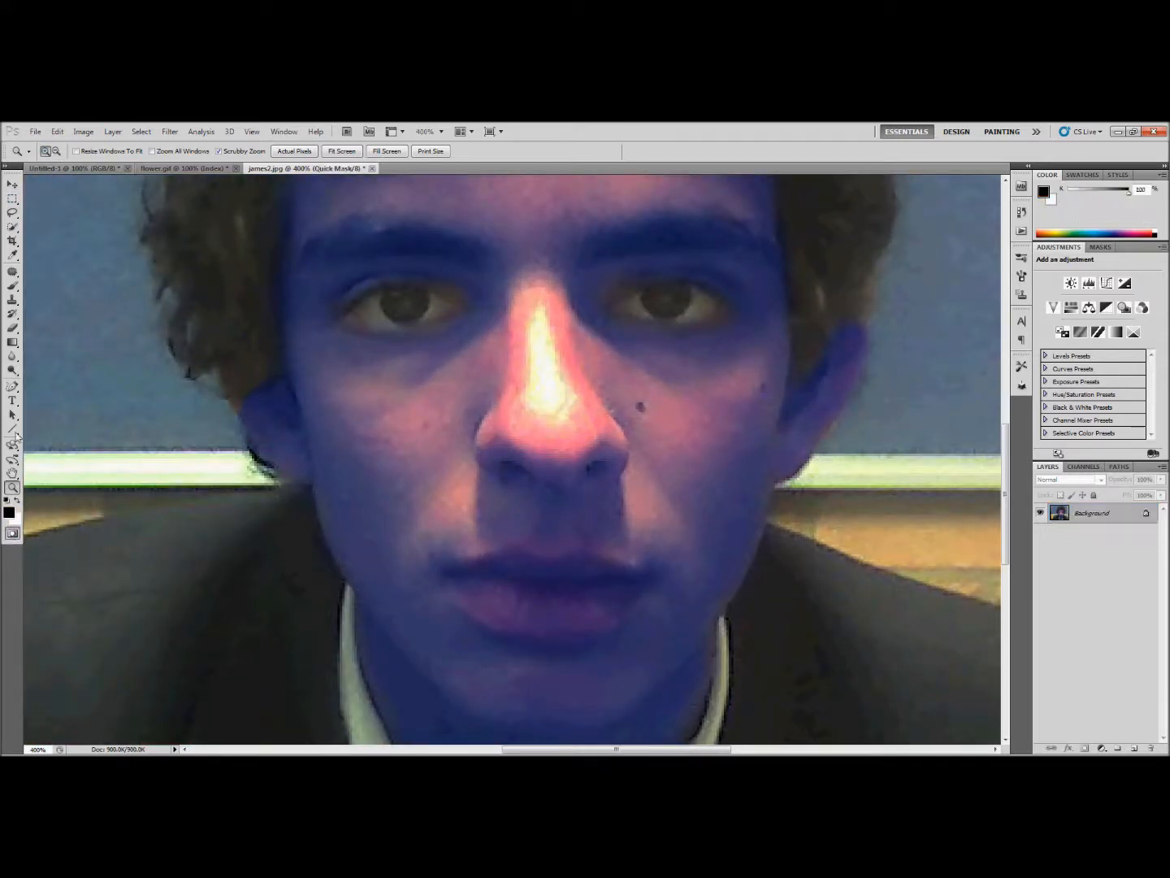
click(13, 286)
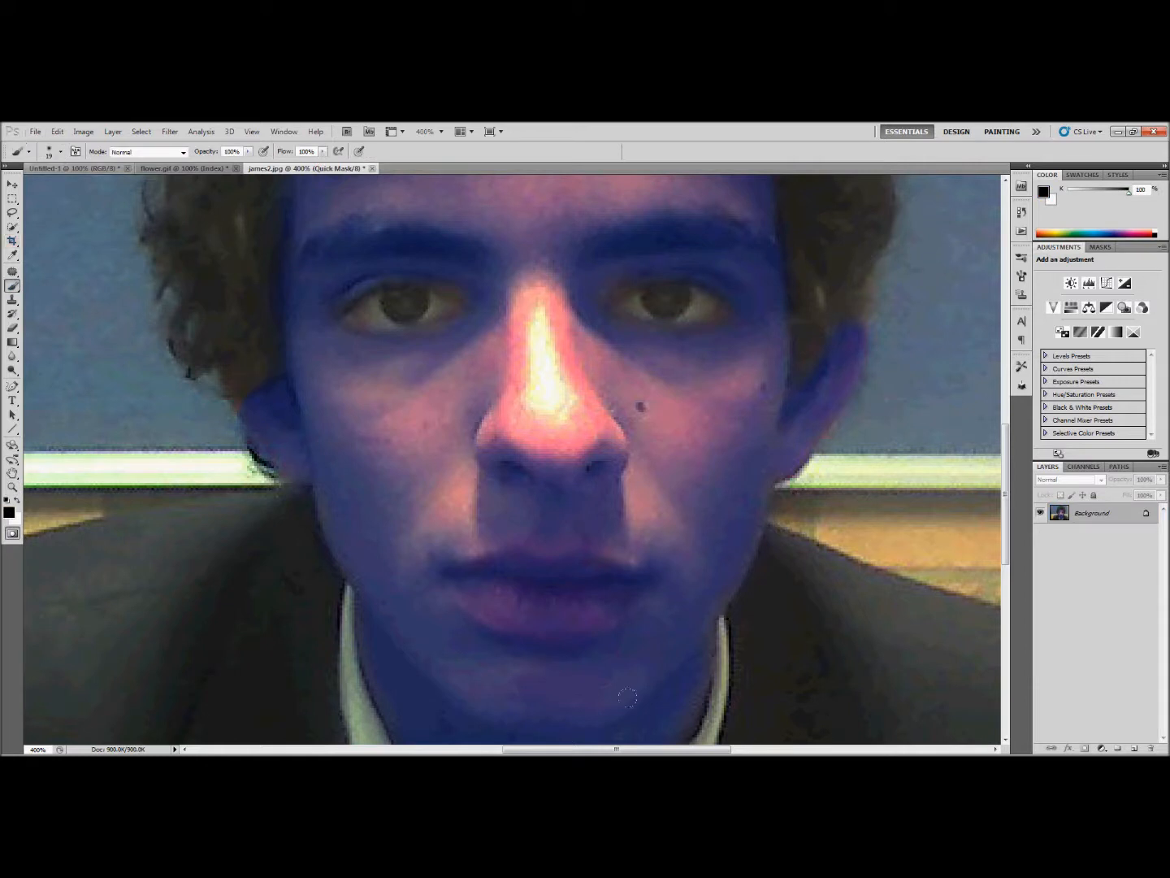
mouse_move(503, 576)
mouse_down()
mouse_move(559, 580)
mouse_move(566, 564)
mouse_move(601, 582)
mouse_up()
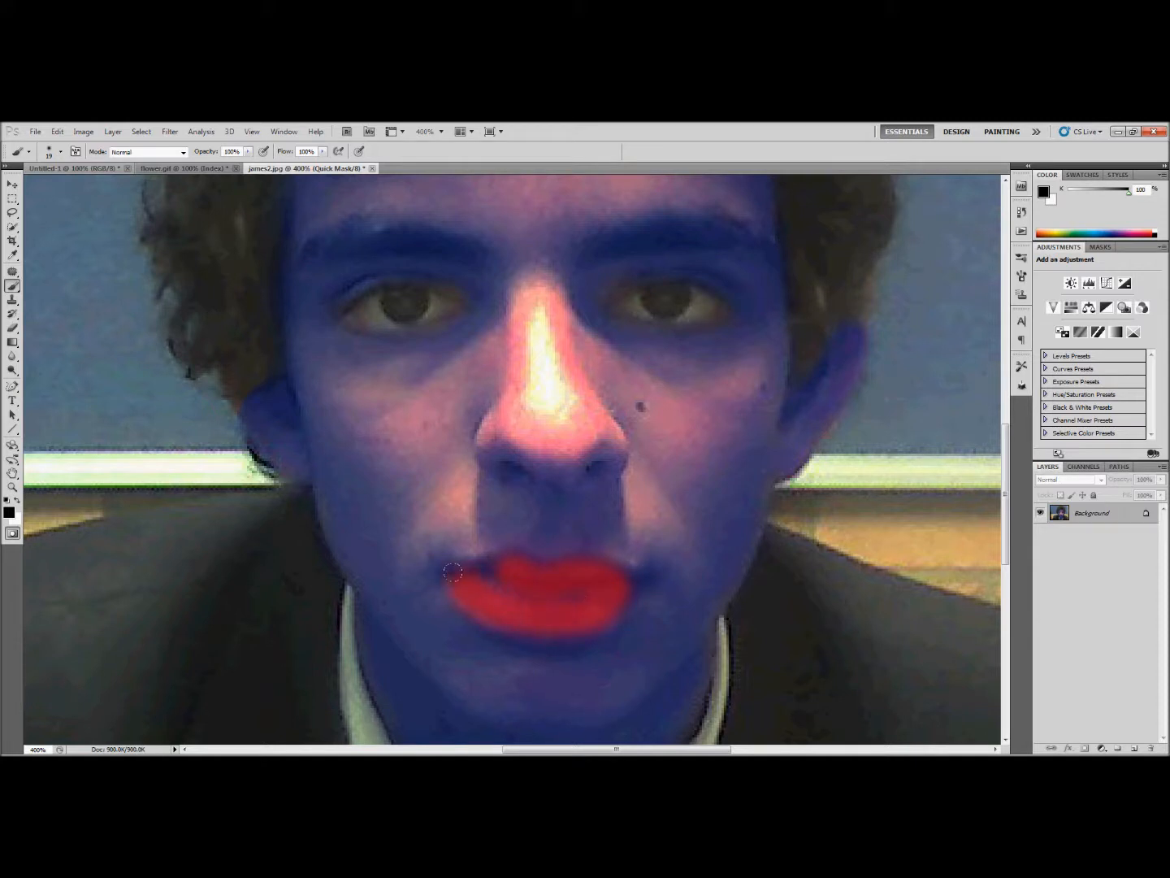
click(60, 151)
drag(40, 189, 23, 185)
mouse_move(533, 592)
mouse_down()
mouse_move(476, 584)
mouse_move(493, 561)
mouse_move(448, 565)
mouse_move(475, 581)
mouse_move(491, 557)
mouse_move(519, 551)
mouse_move(637, 566)
mouse_move(589, 628)
mouse_move(537, 631)
mouse_move(450, 577)
mouse_up()
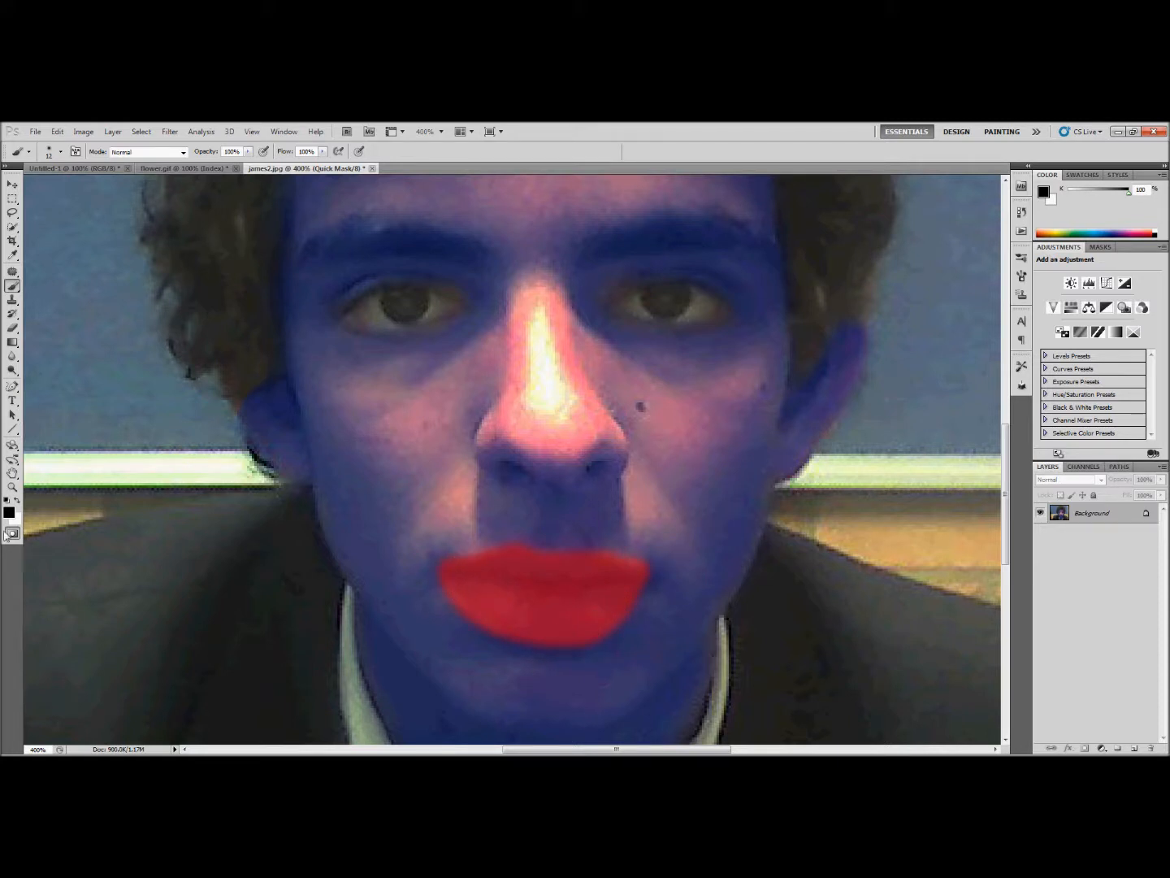
- Exit Quick Mask mode and invert the selection so that only the lips are selected
click(12, 534)
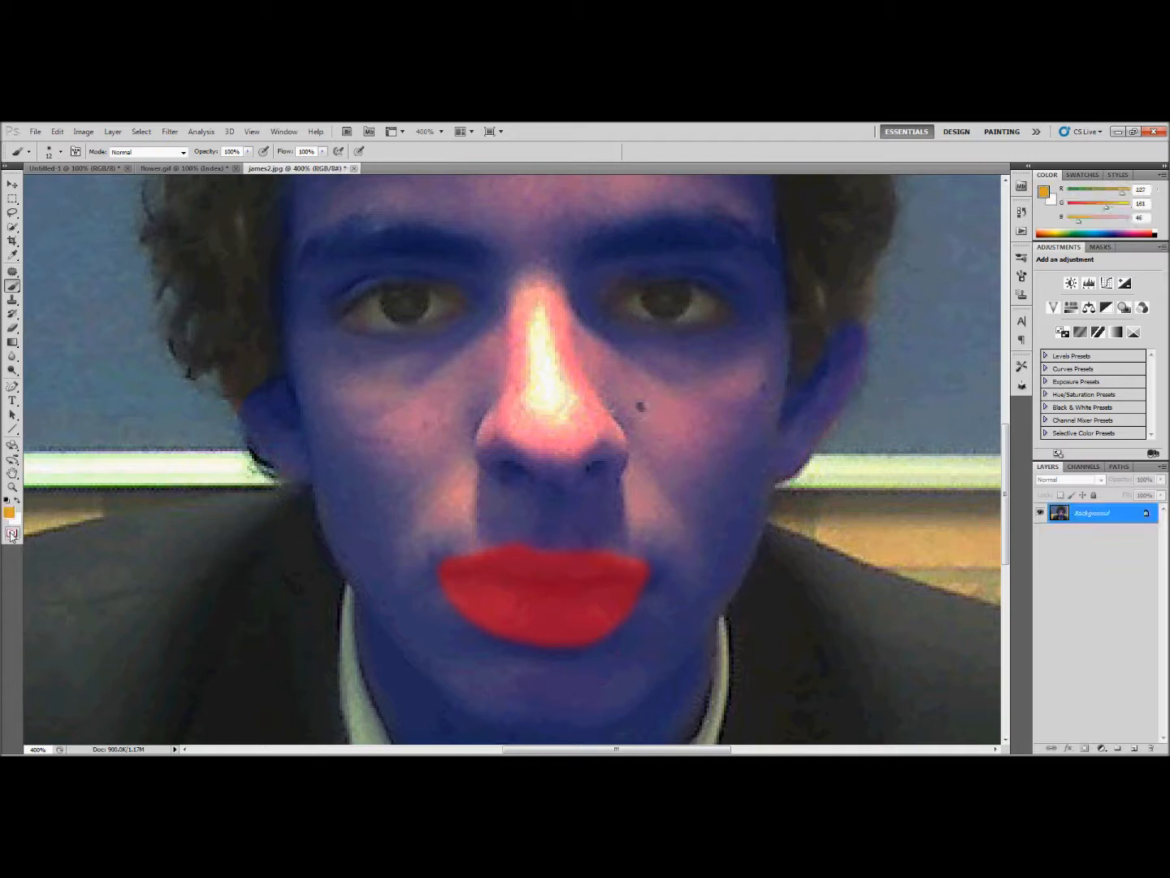
click(13, 486)
click(56, 151)
click(115, 314)
click(12, 198)
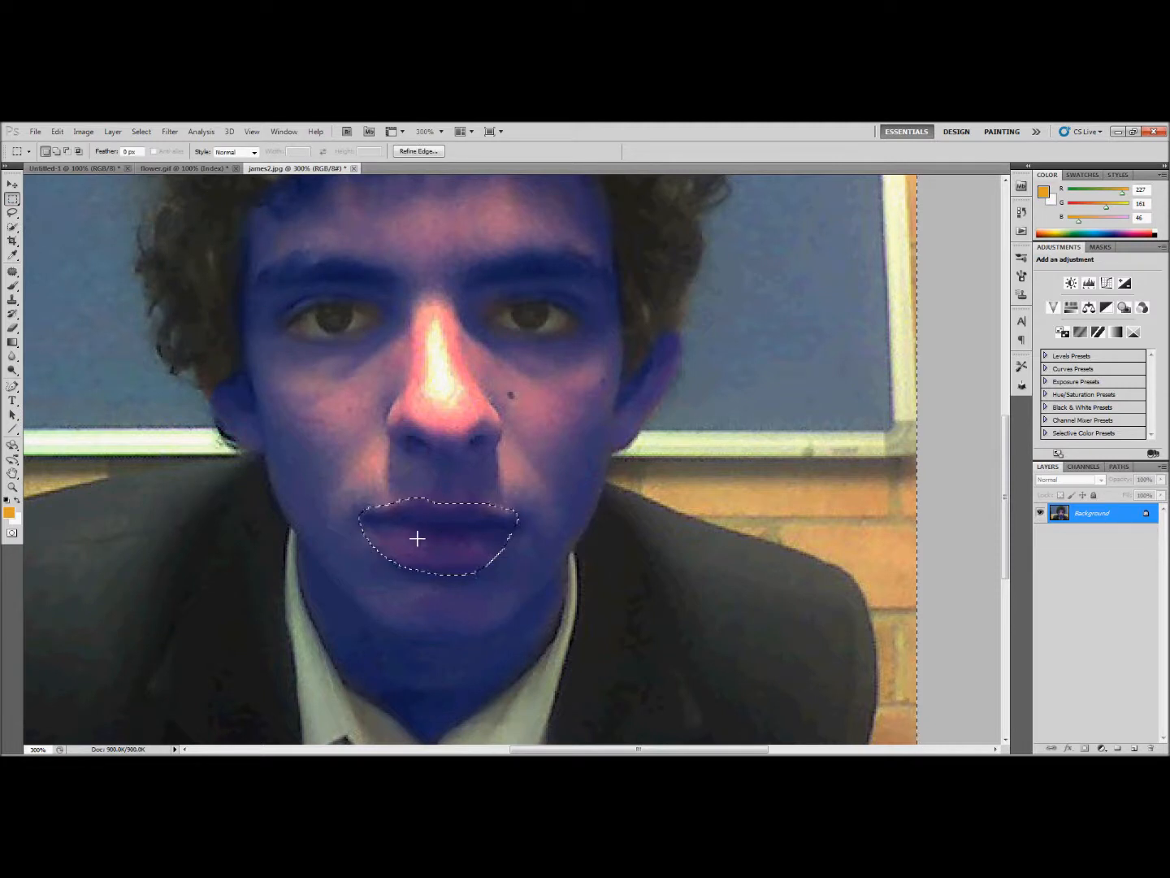
right_click(415, 306)
click(492, 325)
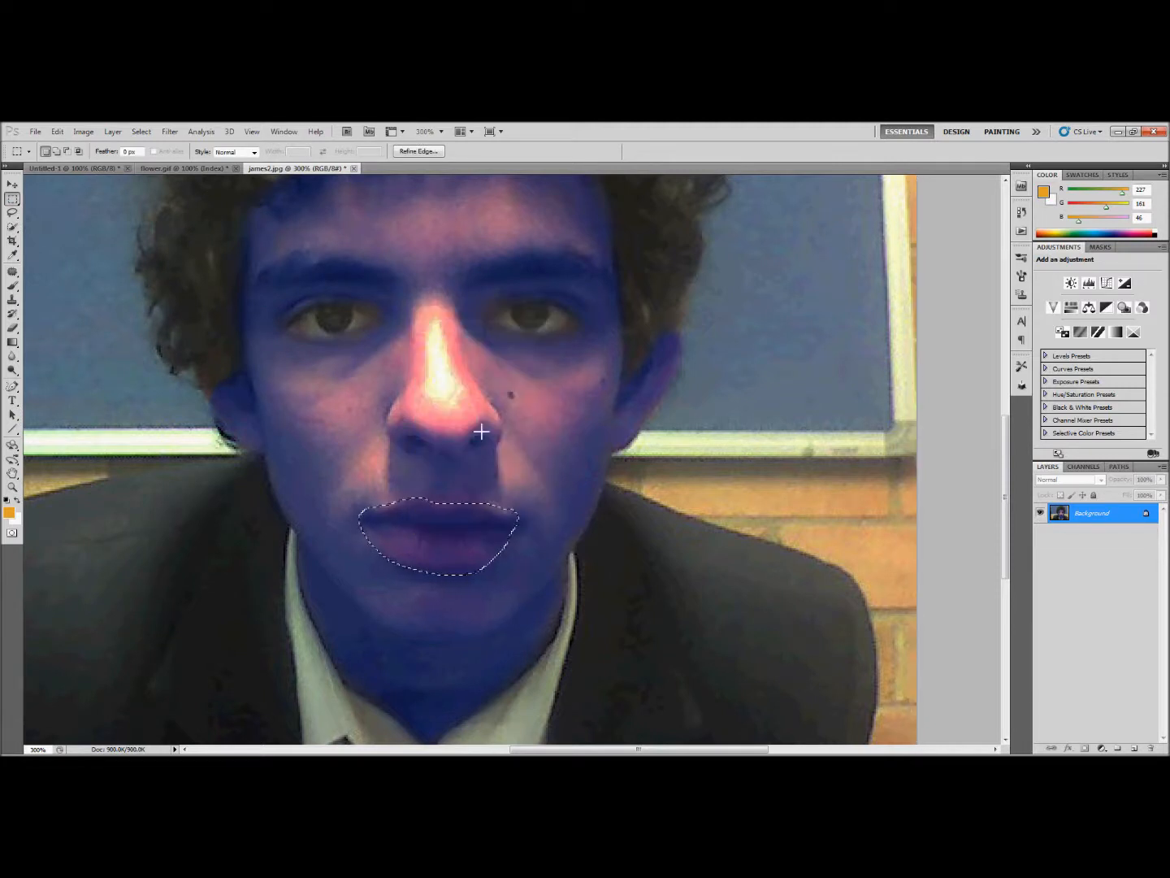
- Apply a Brightness/Contrast adjustment to the selected lips with slightly reduced brightness and a contrast of 65
click(95, 132)
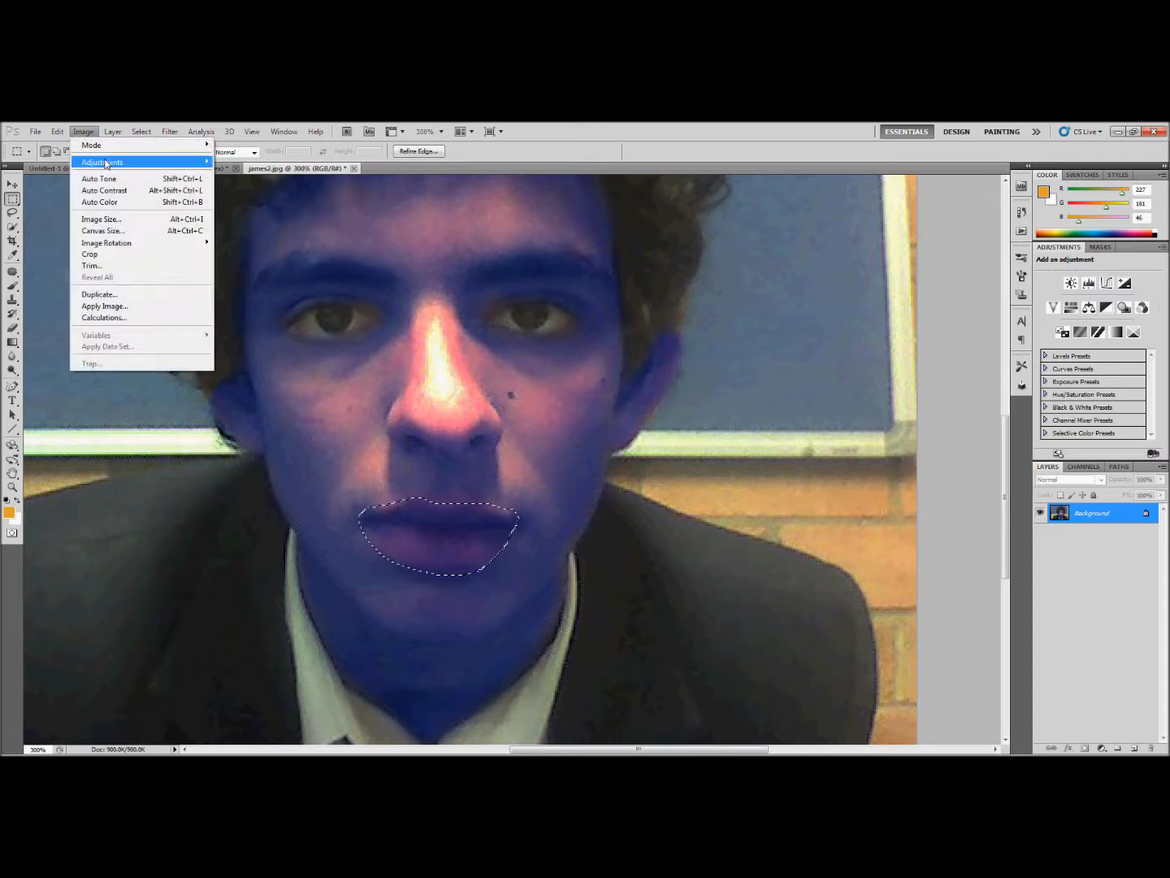
mouse_move(105, 163)
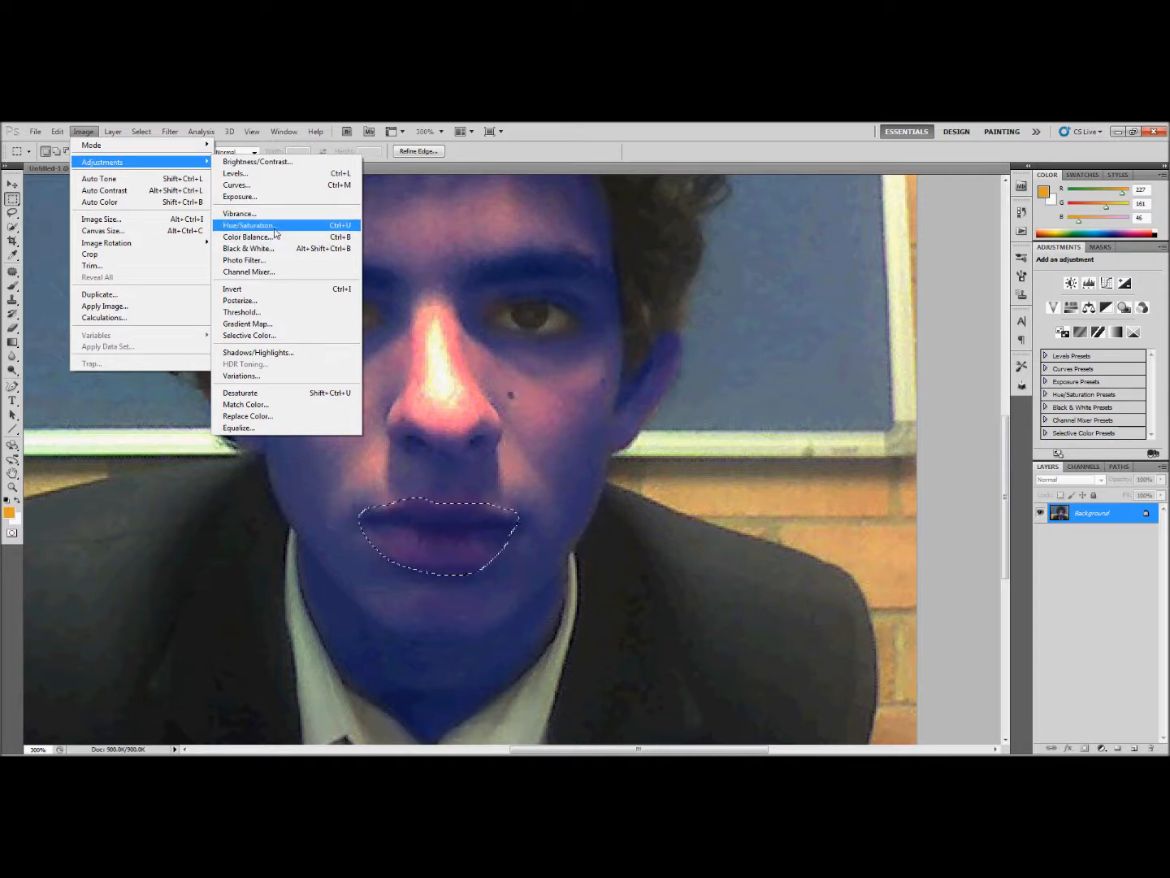
click(260, 161)
mouse_move(551, 367)
mouse_down()
mouse_move(522, 366)
mouse_move(616, 366)
mouse_move(591, 370)
mouse_move(550, 341)
mouse_up()
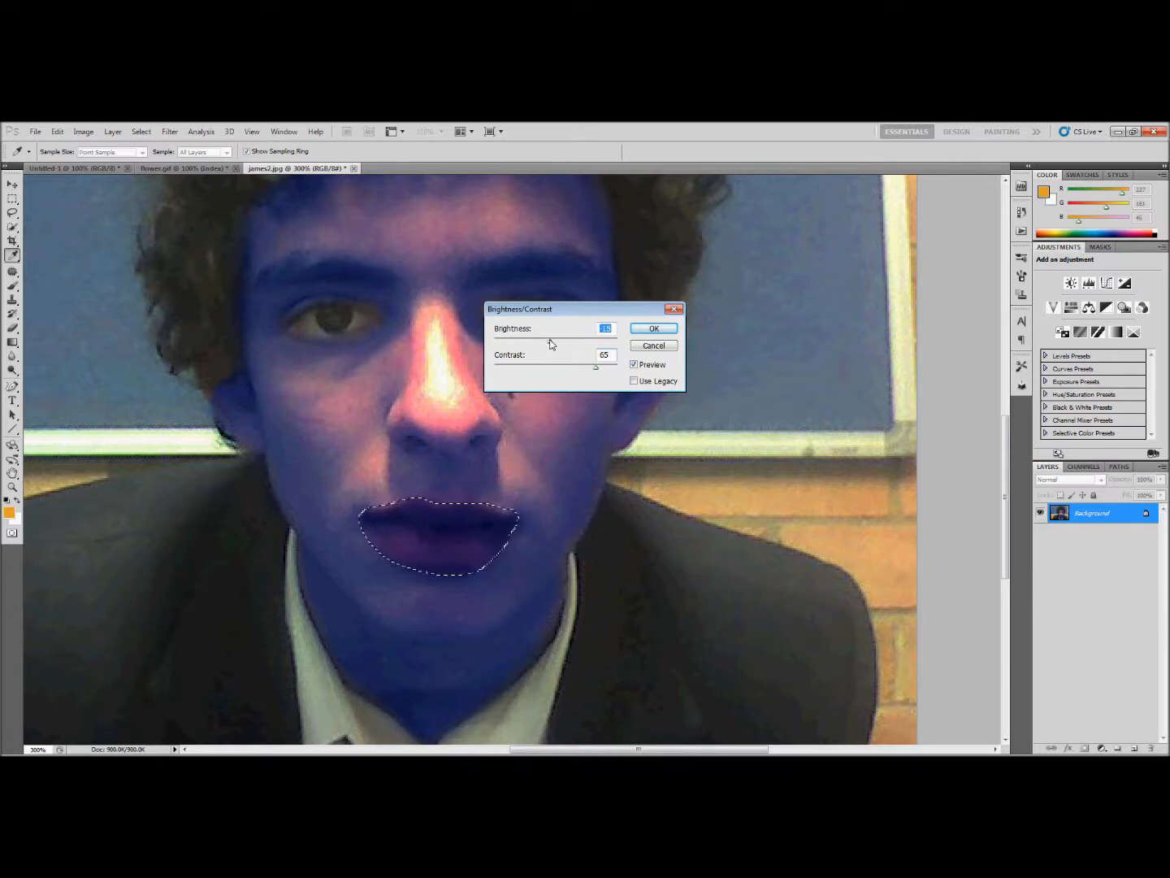
click(646, 332)
key(m)
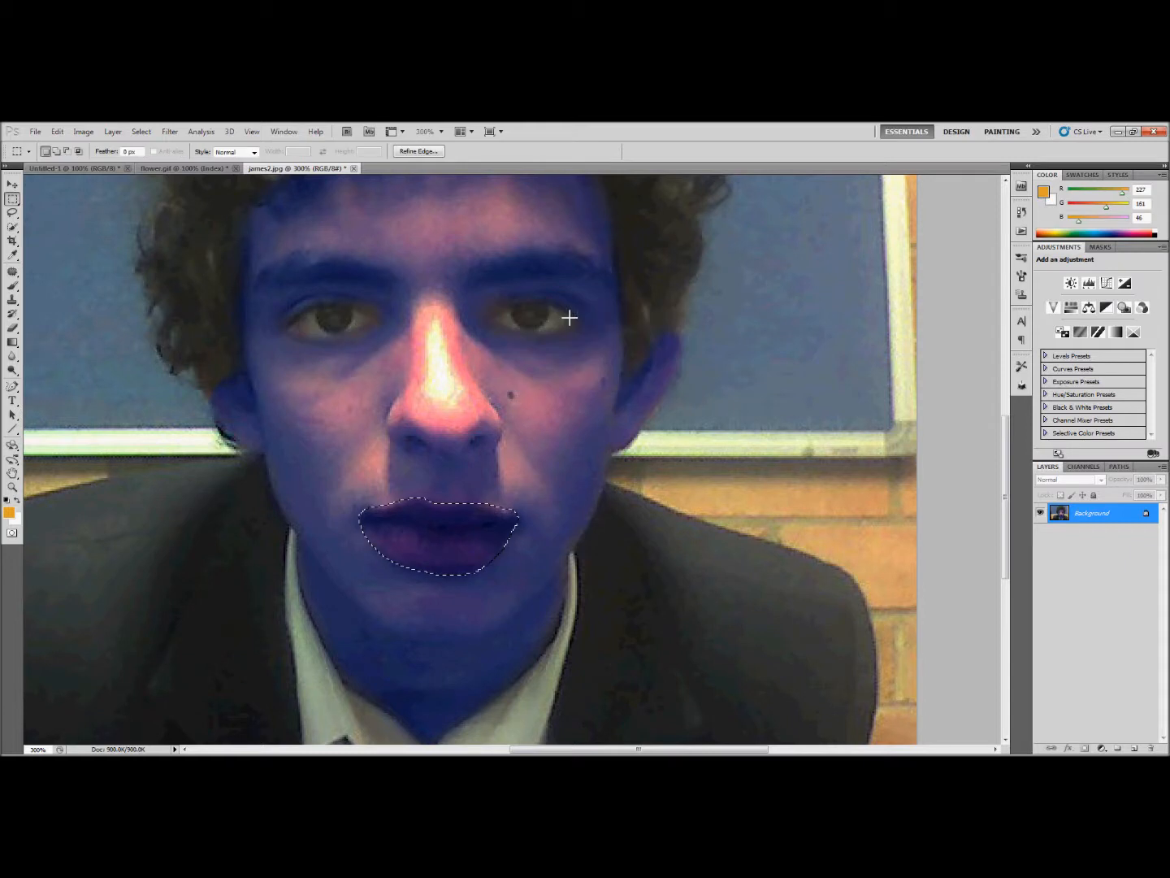
- Apply a Hue/Saturation adjustment to the lips with hue -2 and reduced saturation, and clear the selection
click(85, 133)
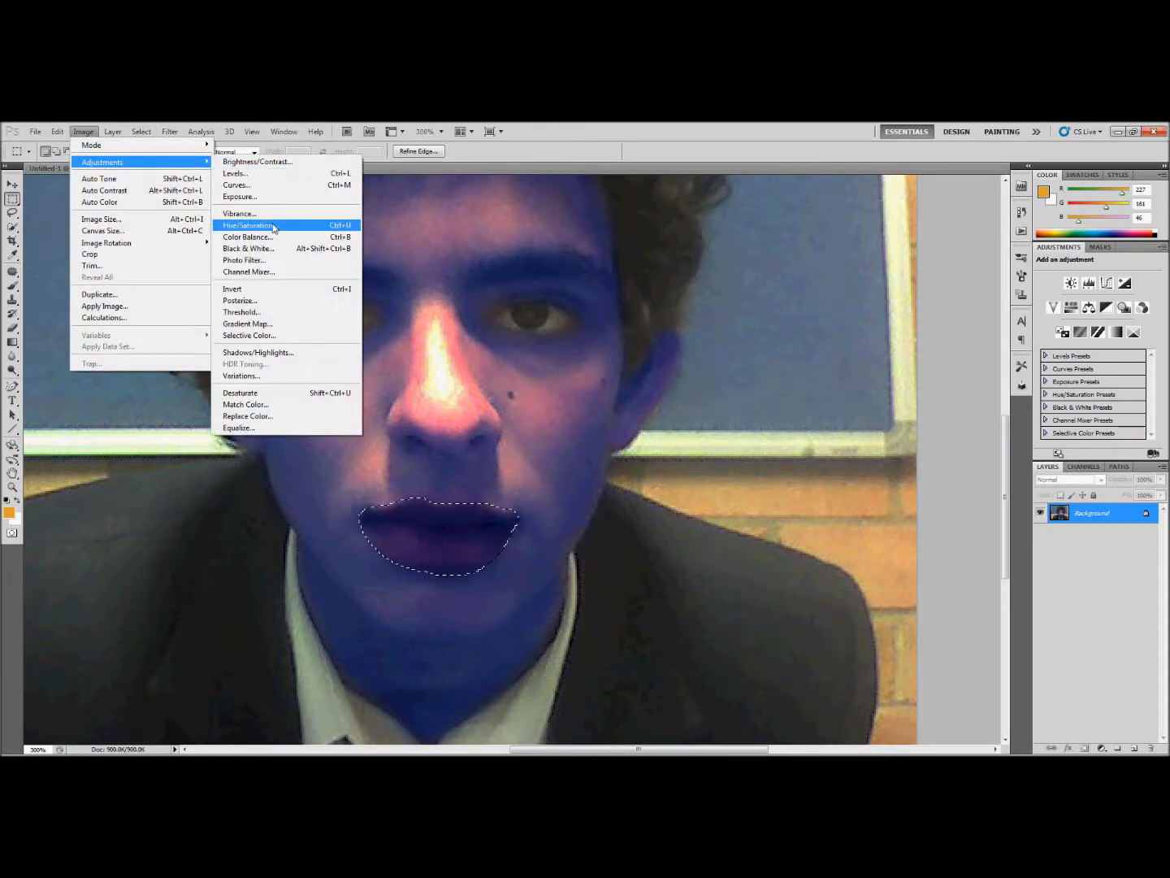
click(274, 228)
drag(556, 348, 540, 382)
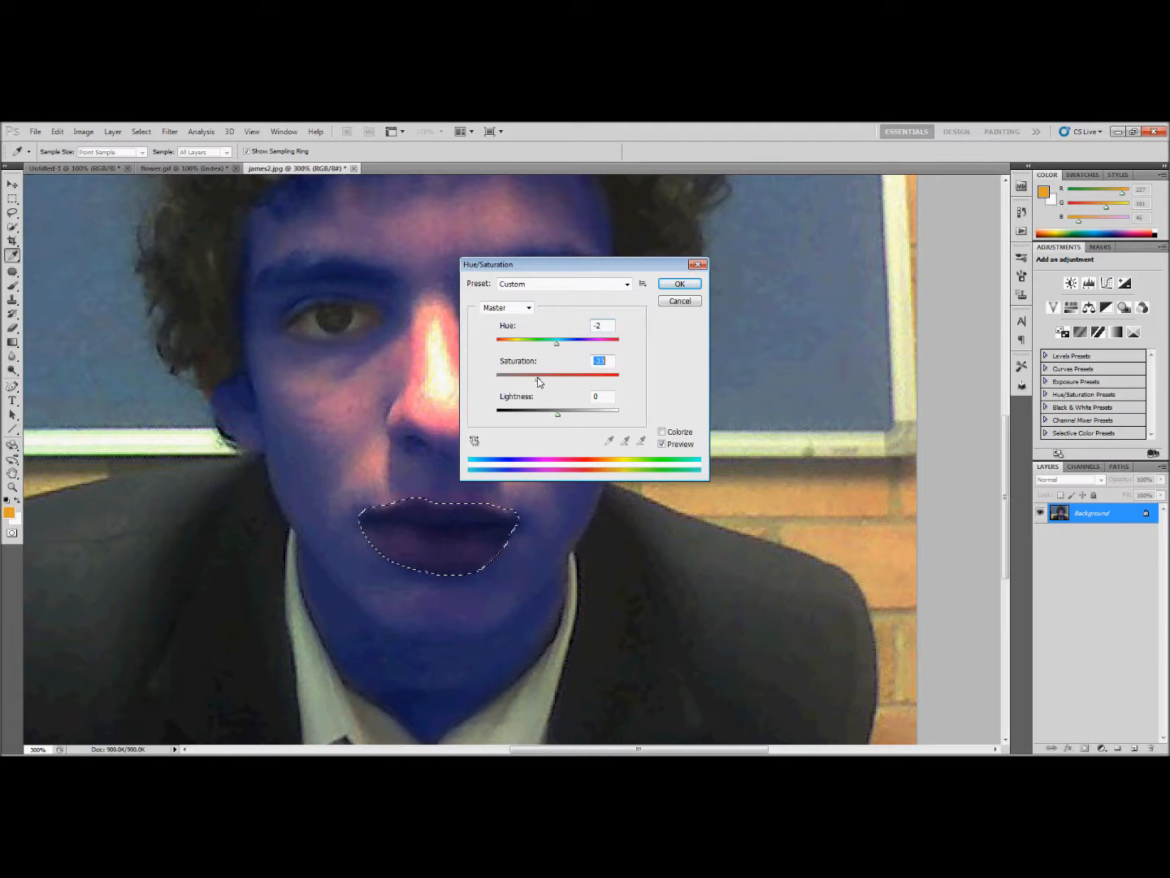
click(678, 283)
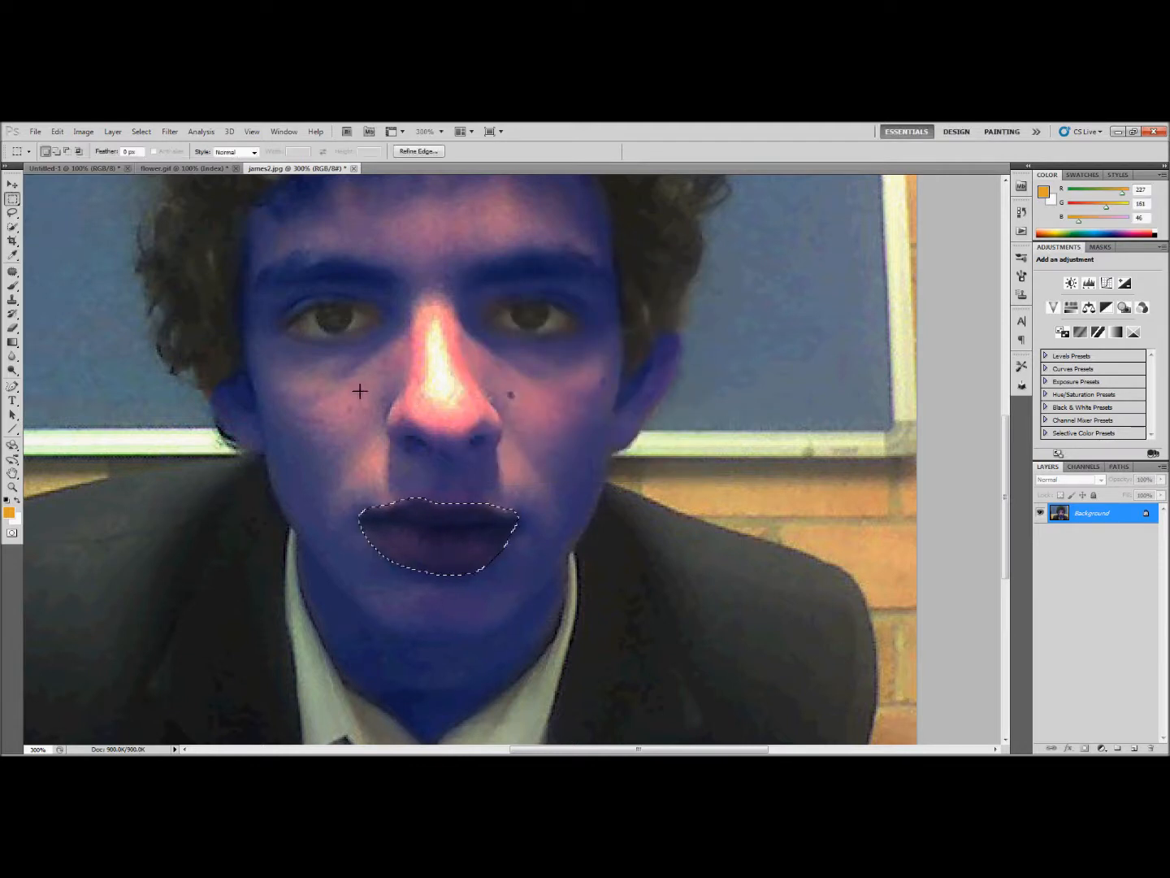
click(384, 414)
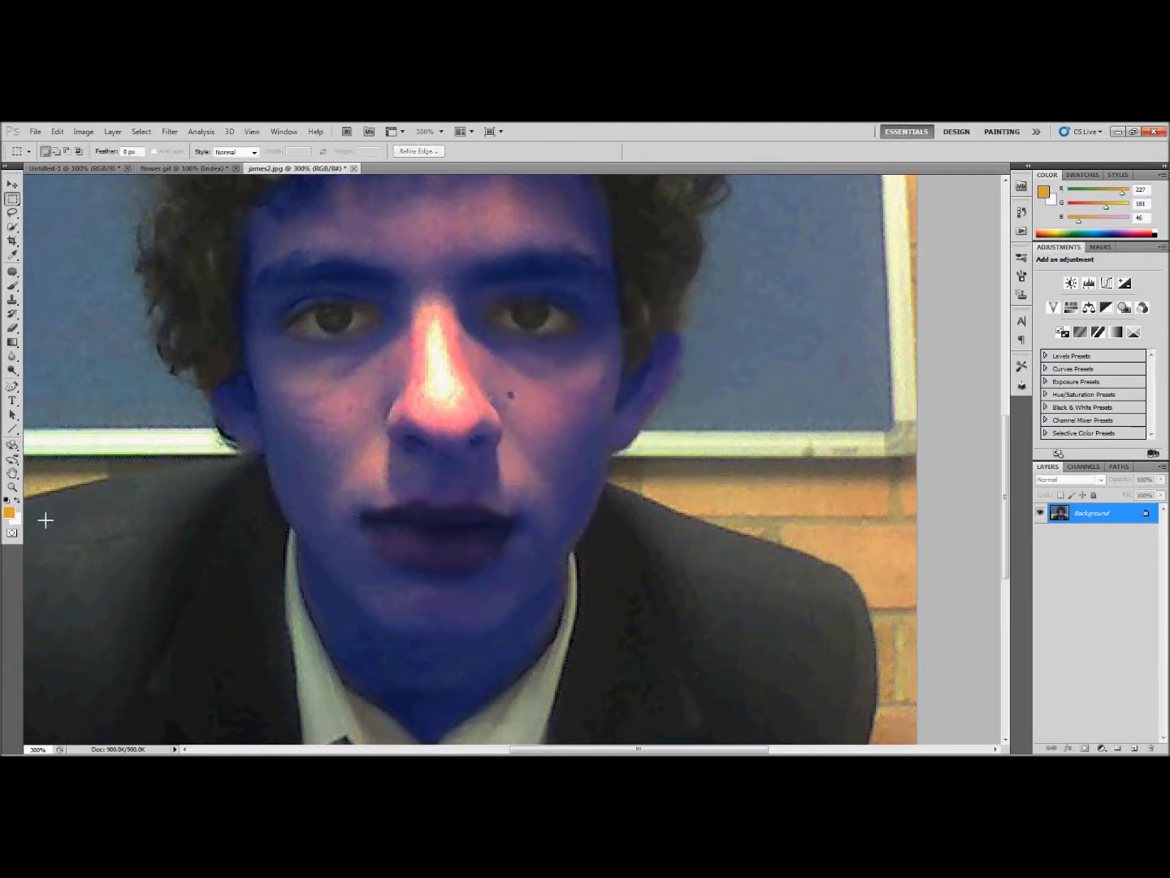
- Duplicate the background layer to a new layer
click(12, 486)
alt+click(220, 302)
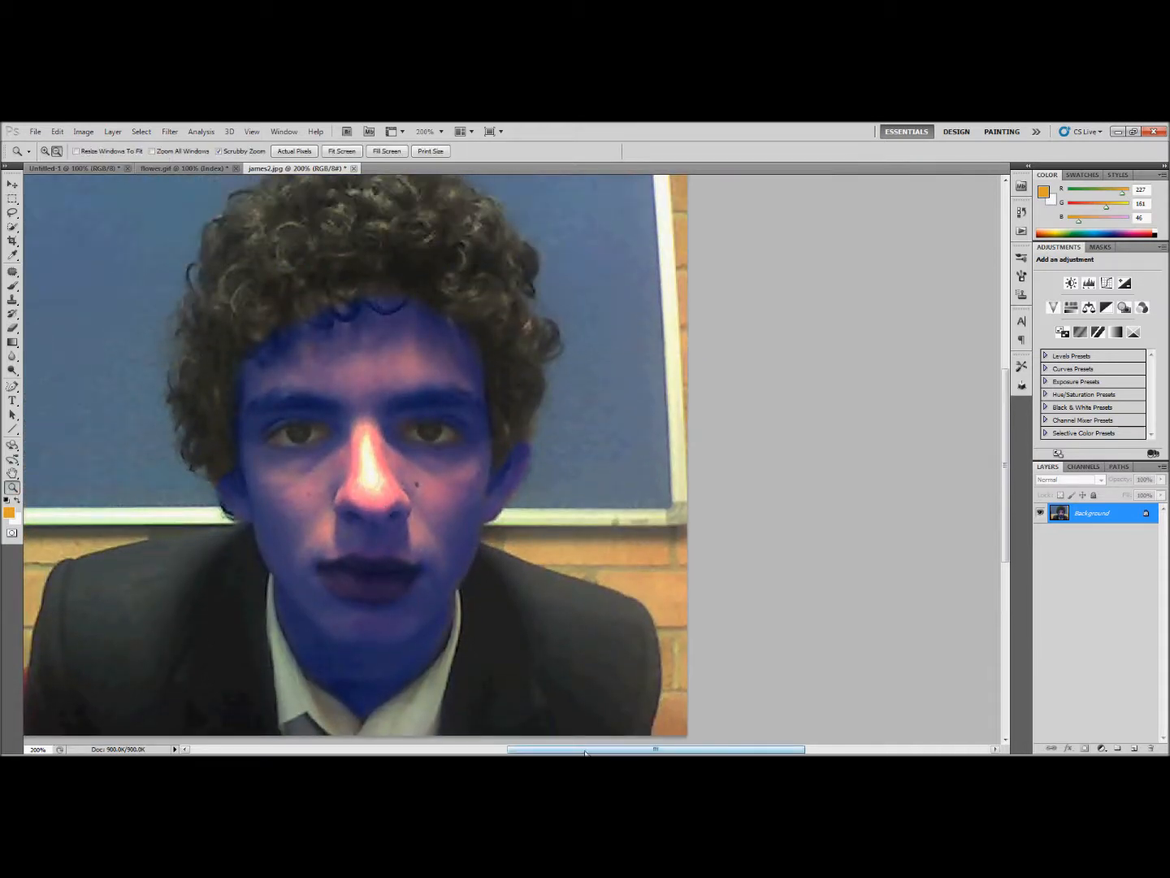
drag(580, 751, 529, 751)
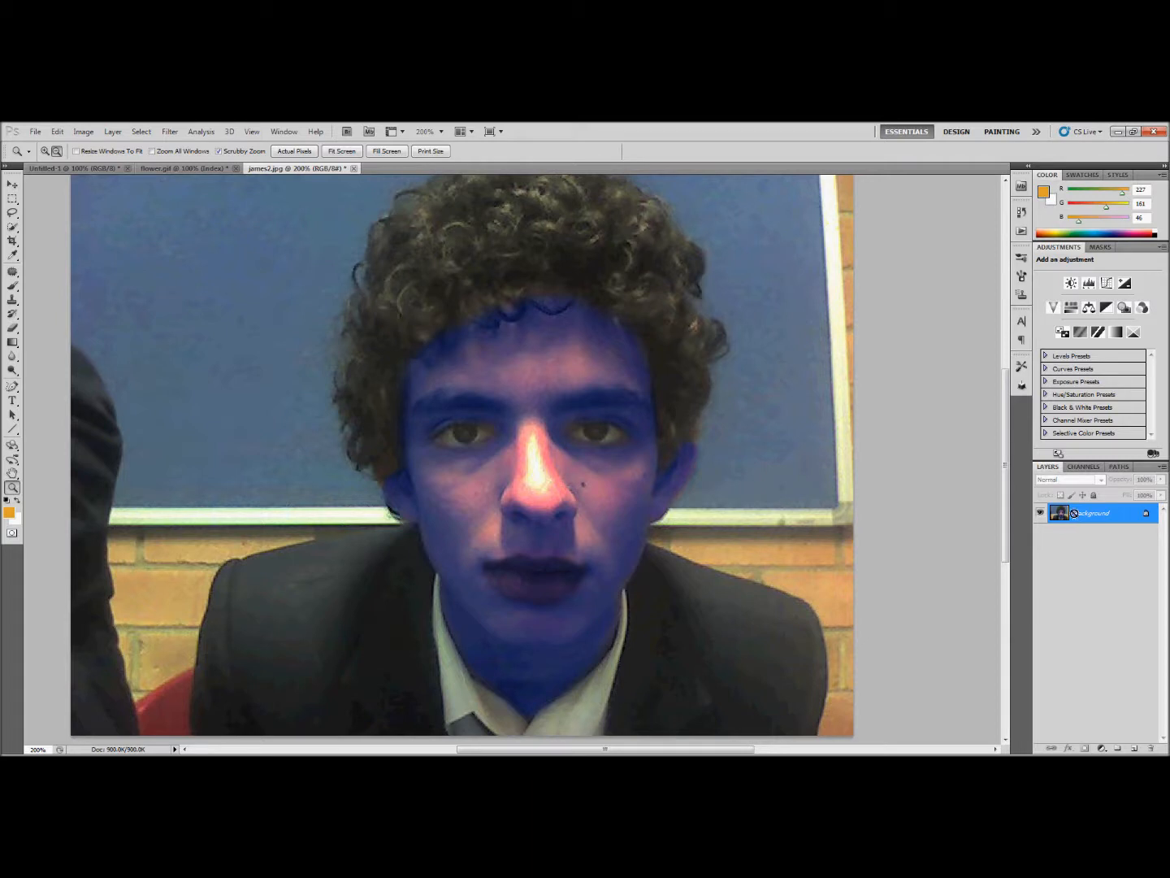
key(ctrl+j)
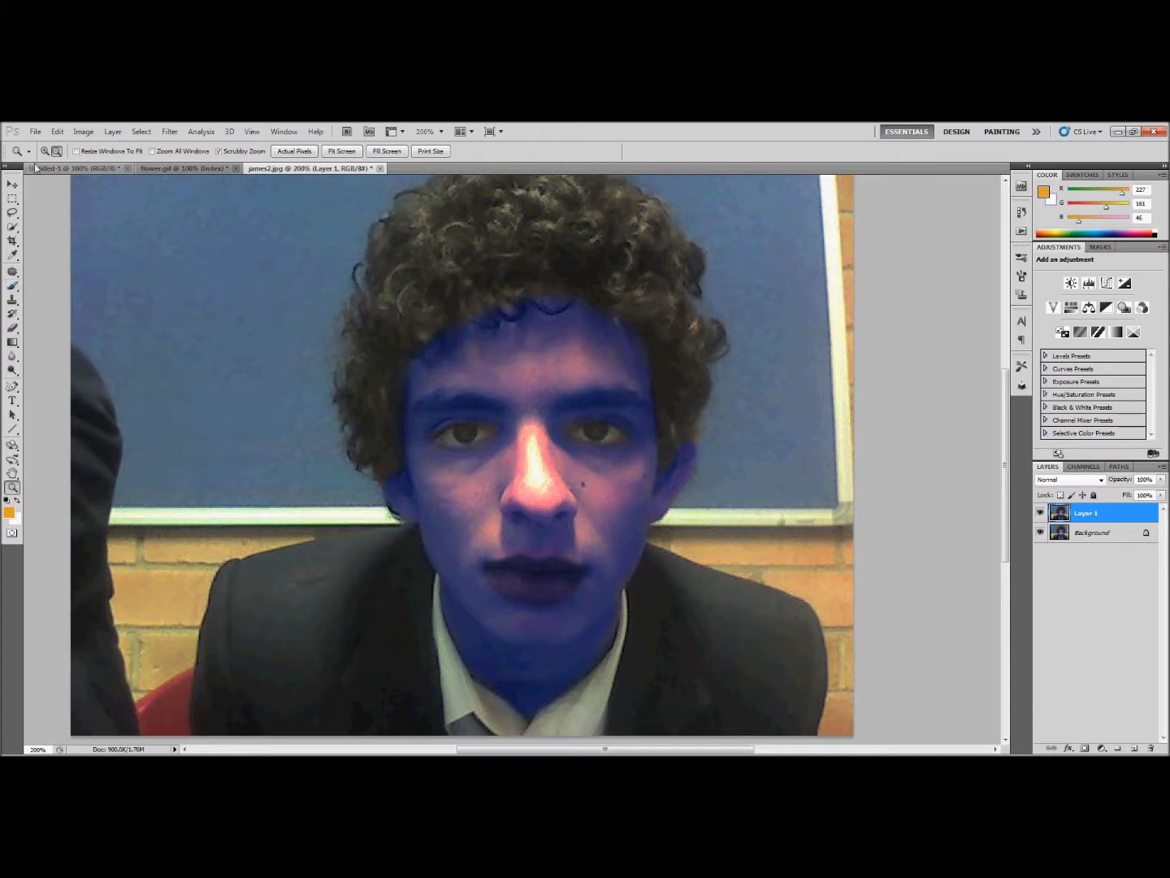
- Set the Burn tool to midtones at 63% exposure and burn a thin vertical streak down the middle of the forehead
click(419, 425)
click(421, 426)
drag(12, 370, 78, 378)
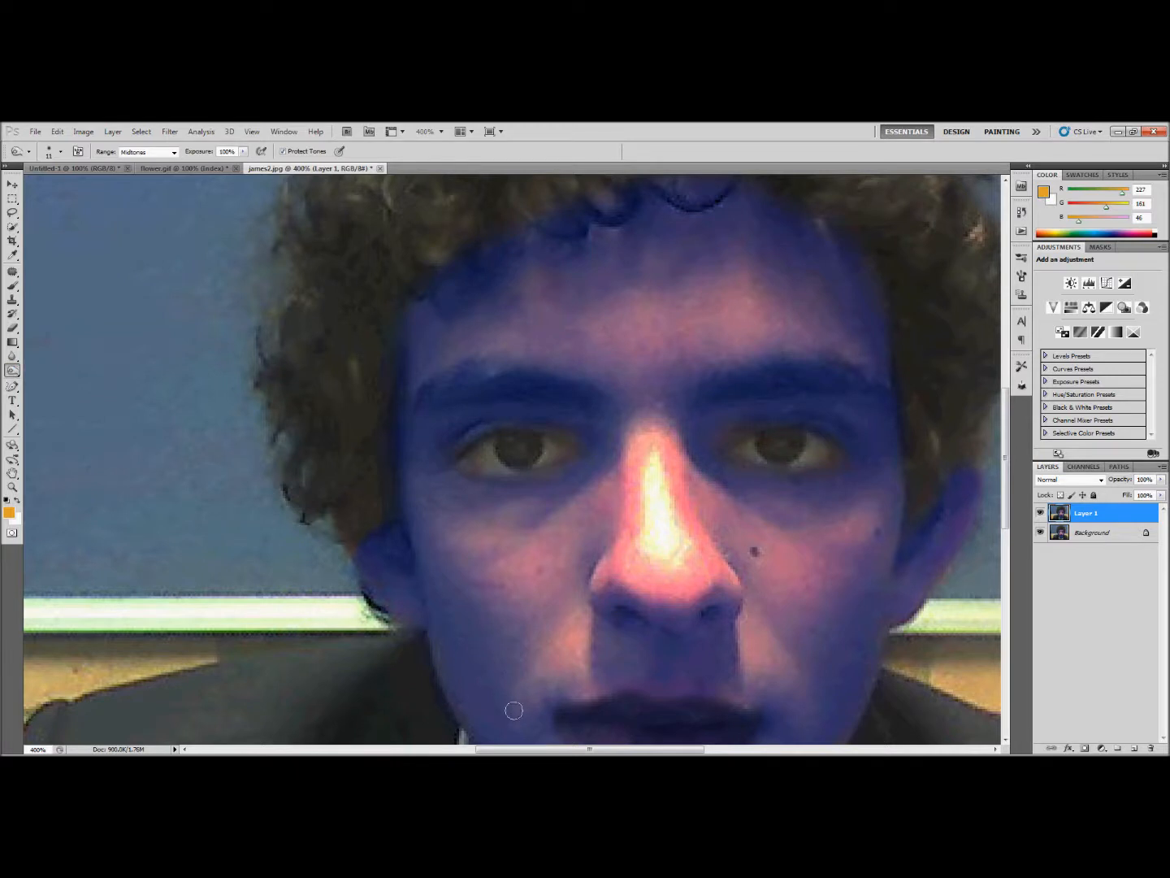
drag(511, 751, 543, 752)
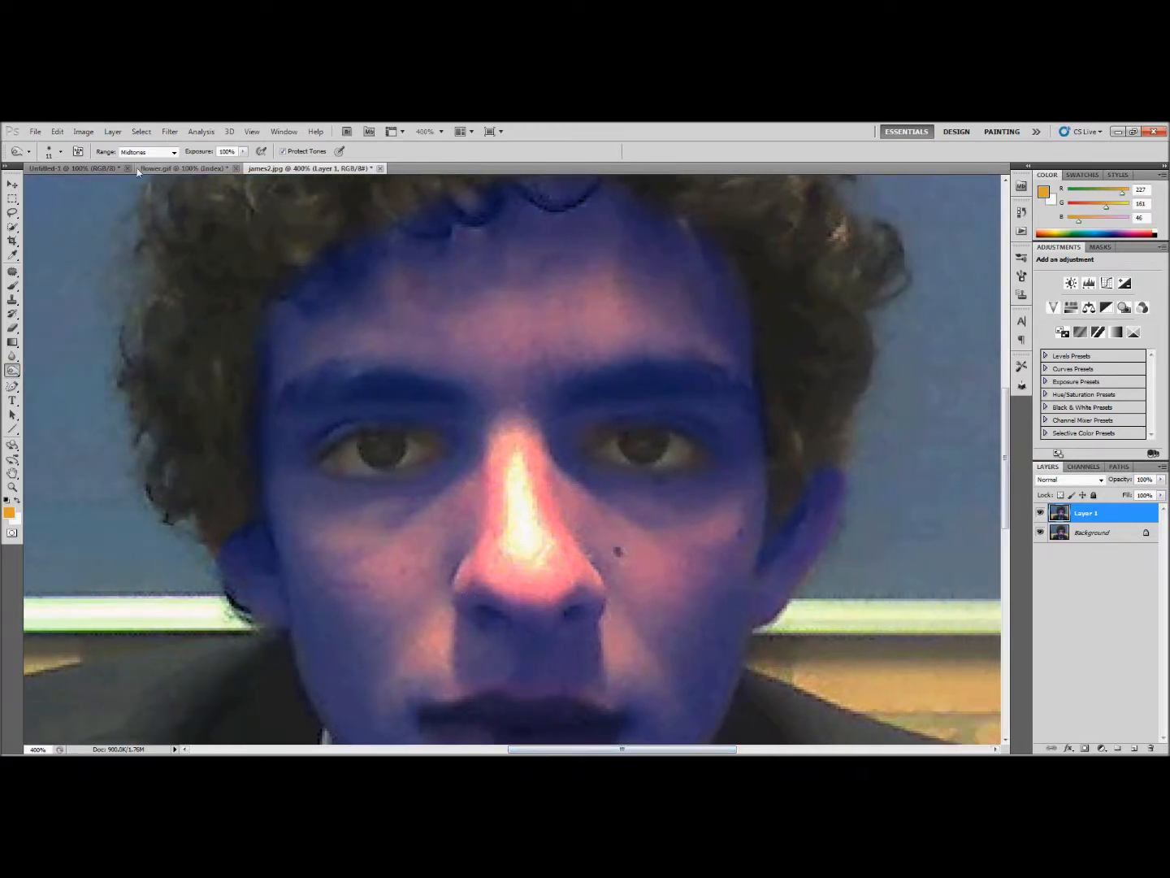
click(173, 152)
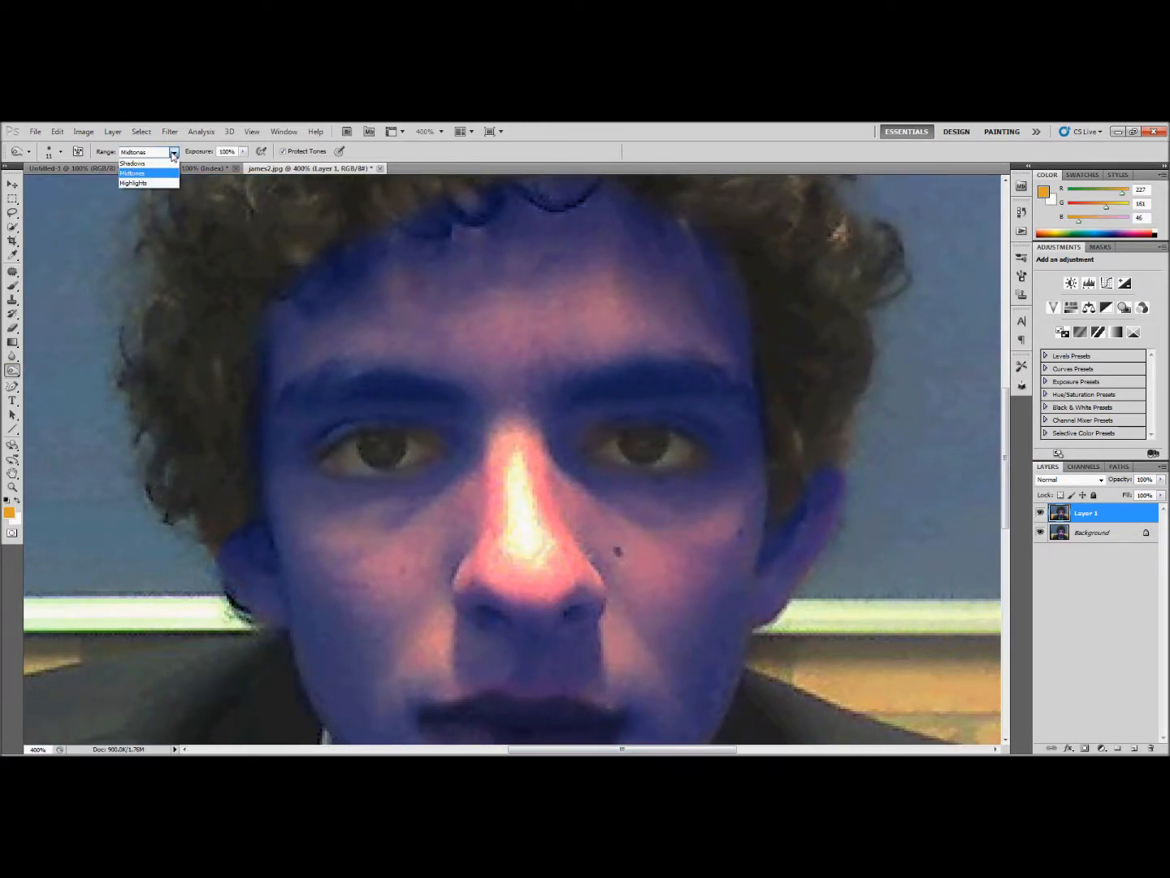
click(173, 153)
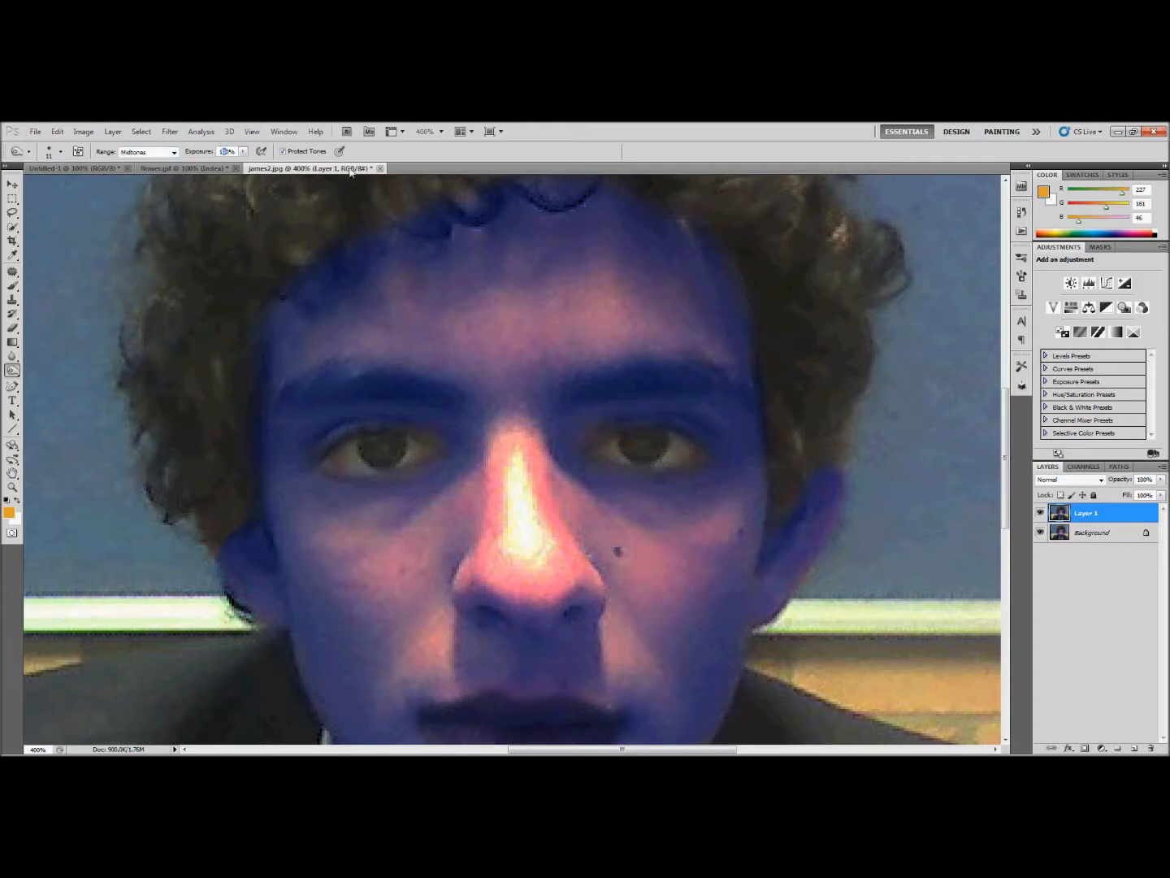
key(Return)
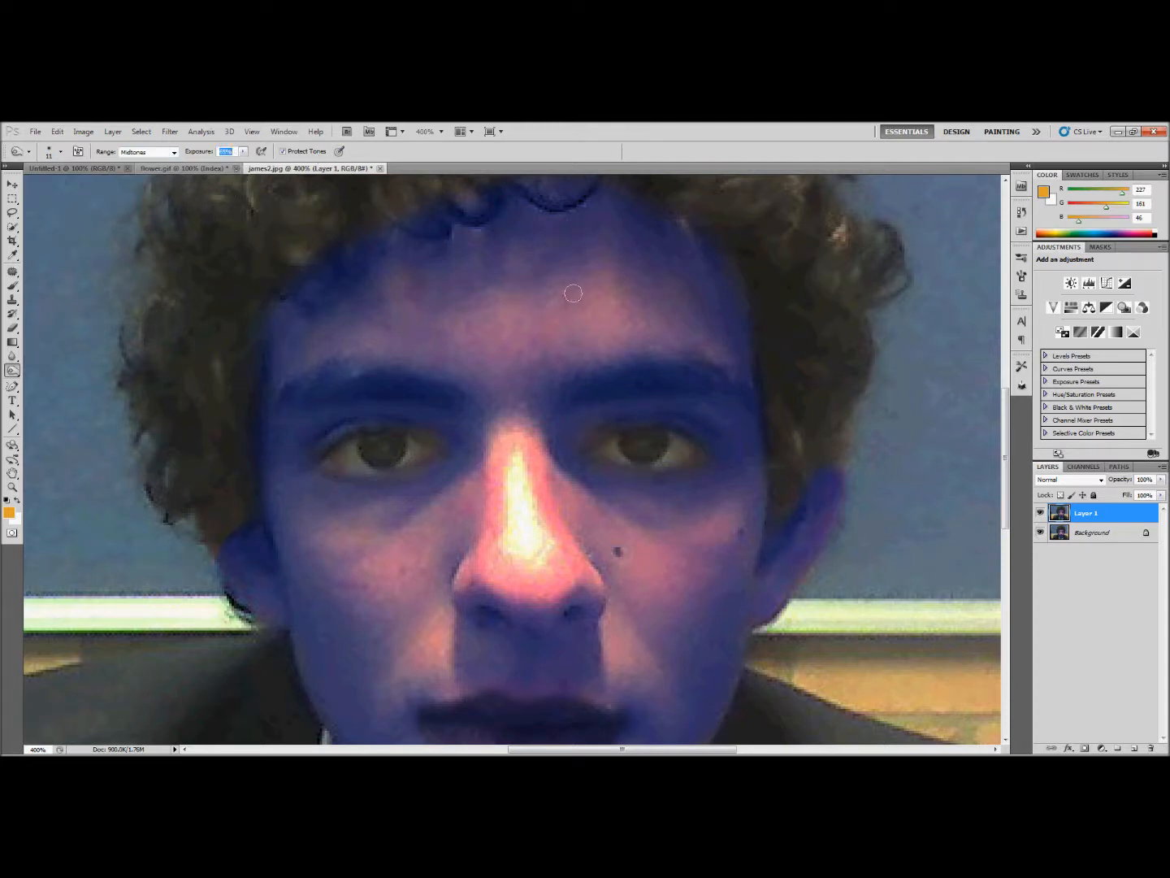
drag(1007, 423, 1007, 375)
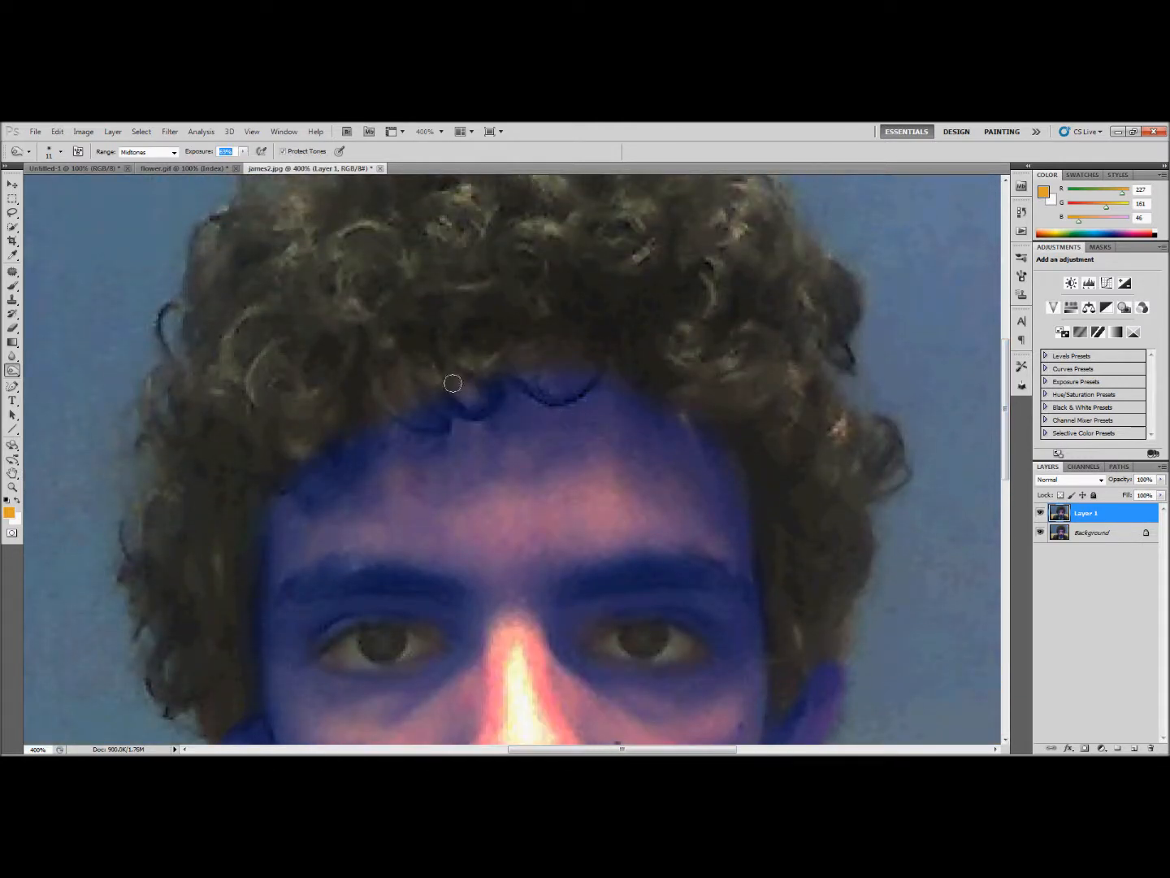
mouse_move(1006, 382)
mouse_down()
mouse_move(1006, 420)
mouse_move(1006, 388)
mouse_move(1007, 407)
mouse_up()
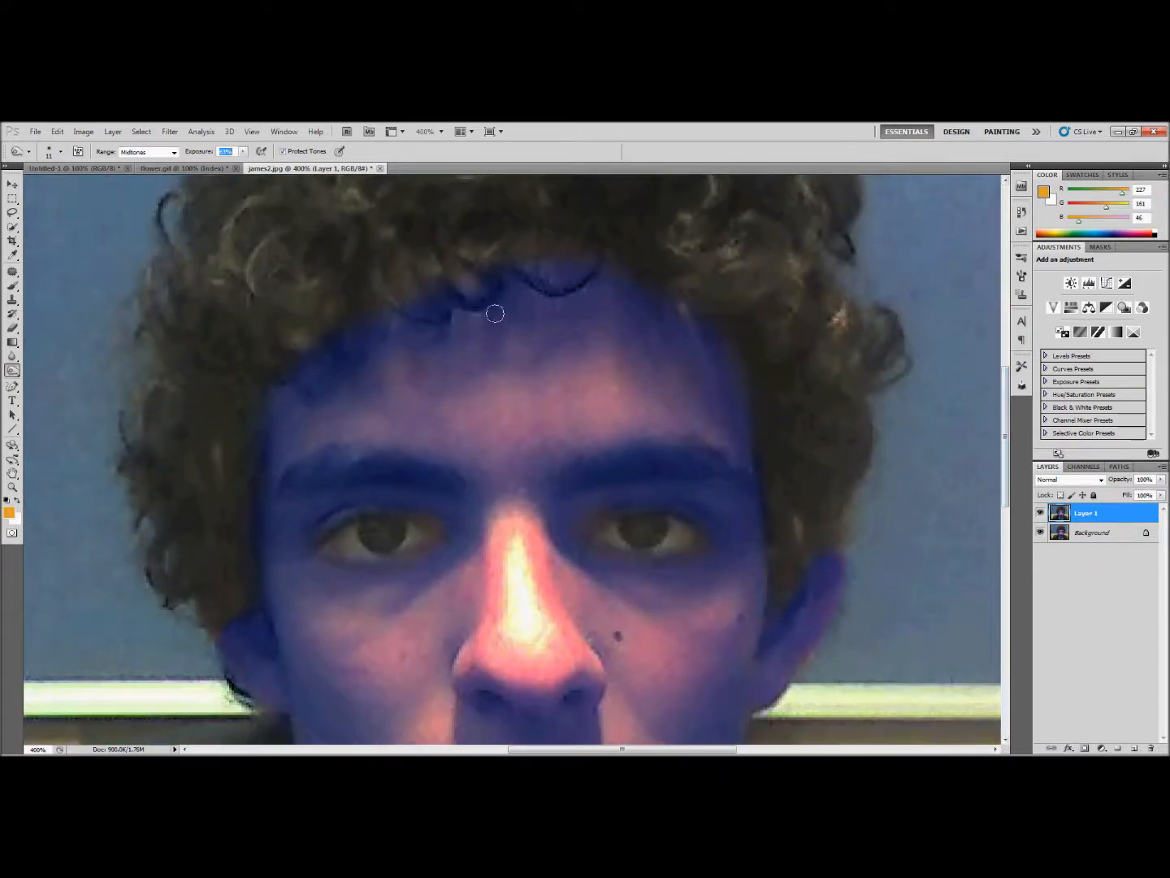
drag(504, 286, 499, 412)
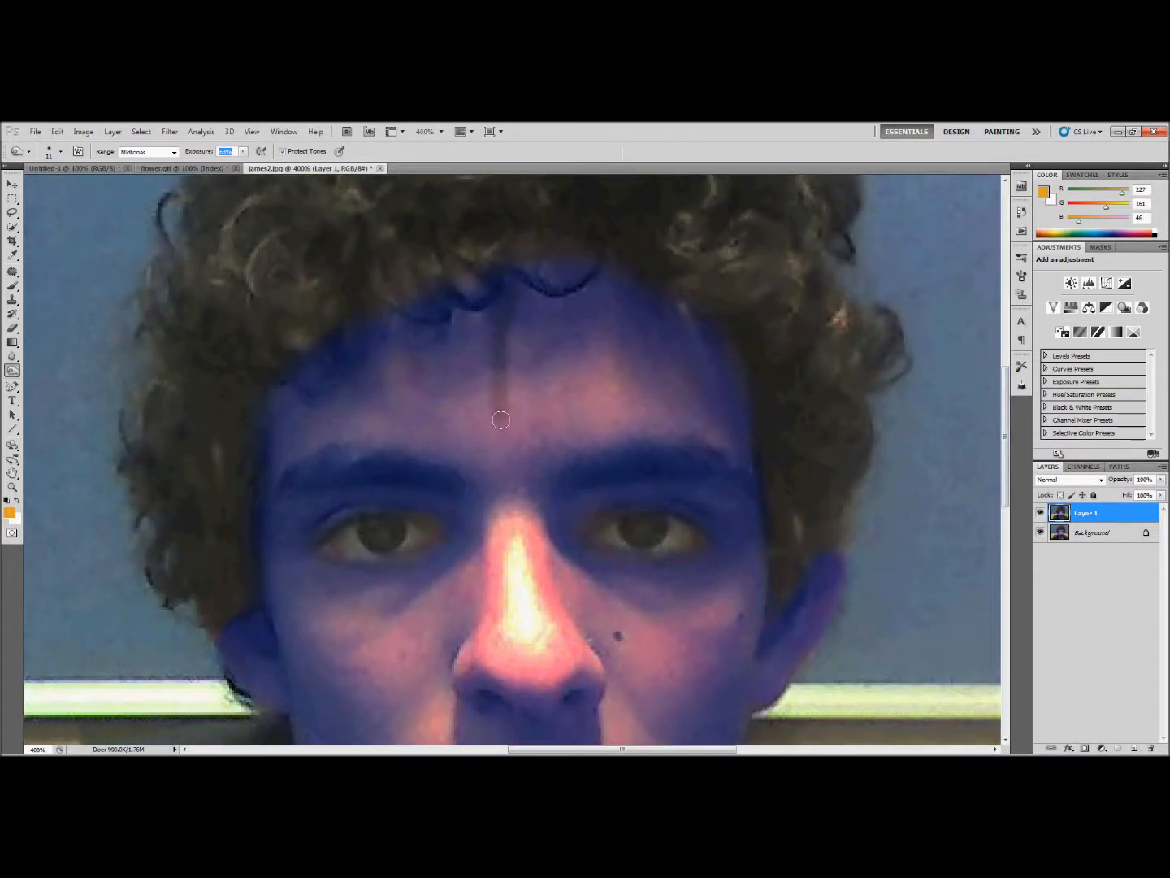
- Increase the Burn brush size to 27 px, widen the central forehead streak and burn further dark streaks on both sides below the hairline
click(60, 152)
drag(25, 187, 31, 185)
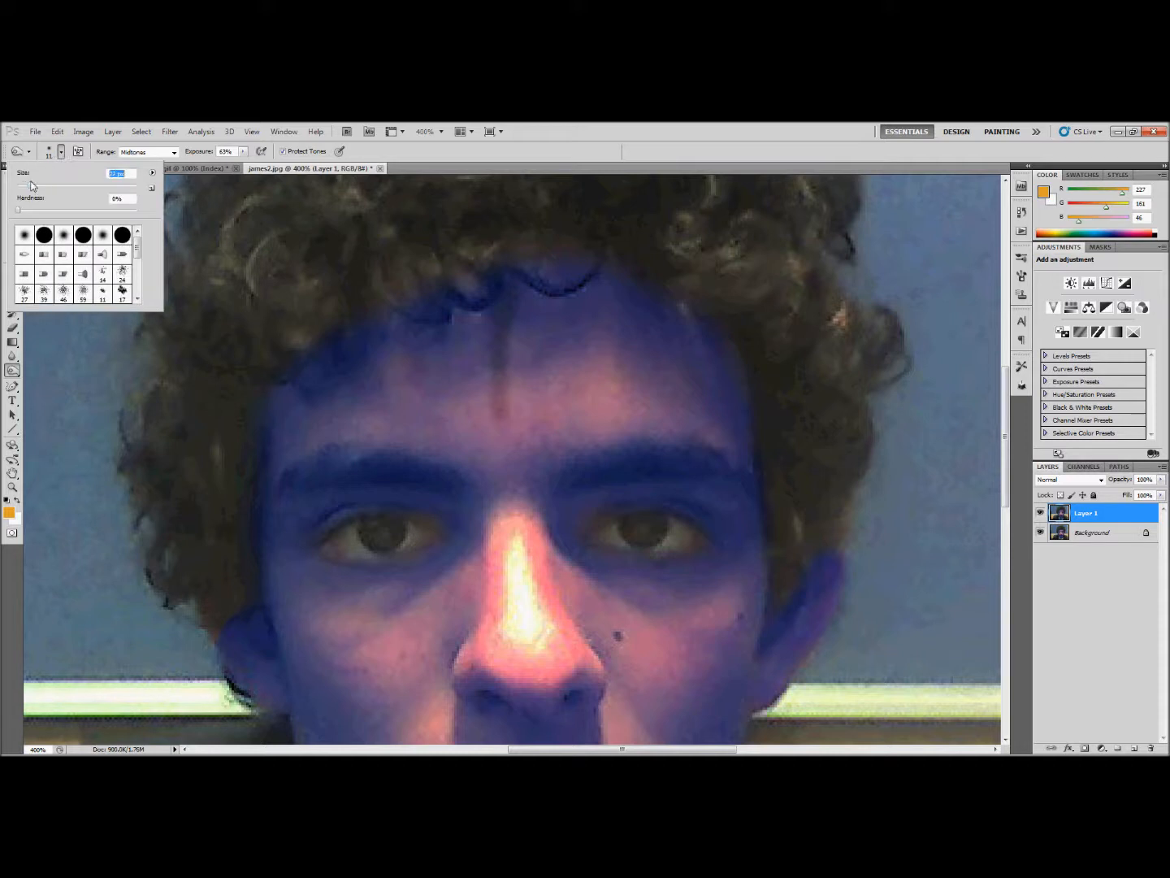
mouse_move(497, 374)
mouse_down()
mouse_move(509, 397)
mouse_move(525, 311)
mouse_up()
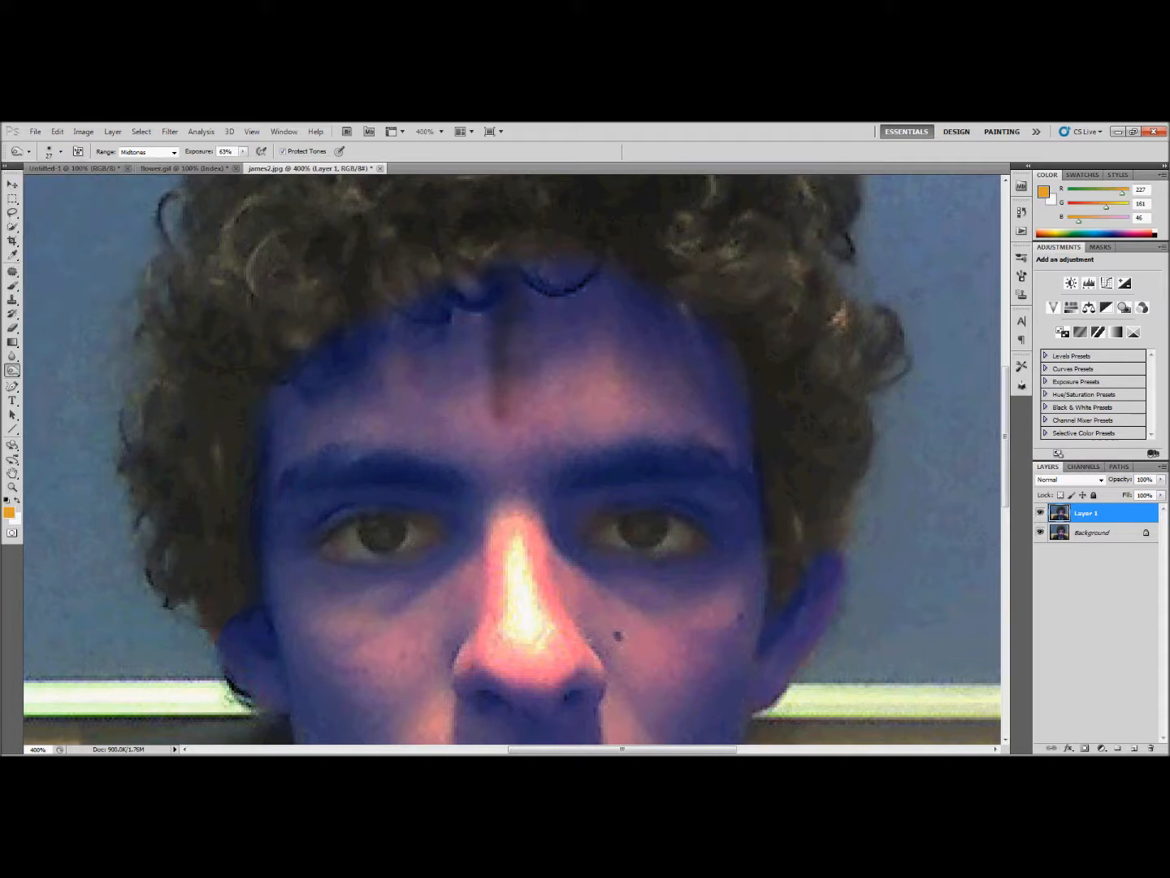
mouse_move(632, 281)
mouse_down()
mouse_move(610, 382)
mouse_move(597, 347)
mouse_up()
drag(398, 298, 383, 404)
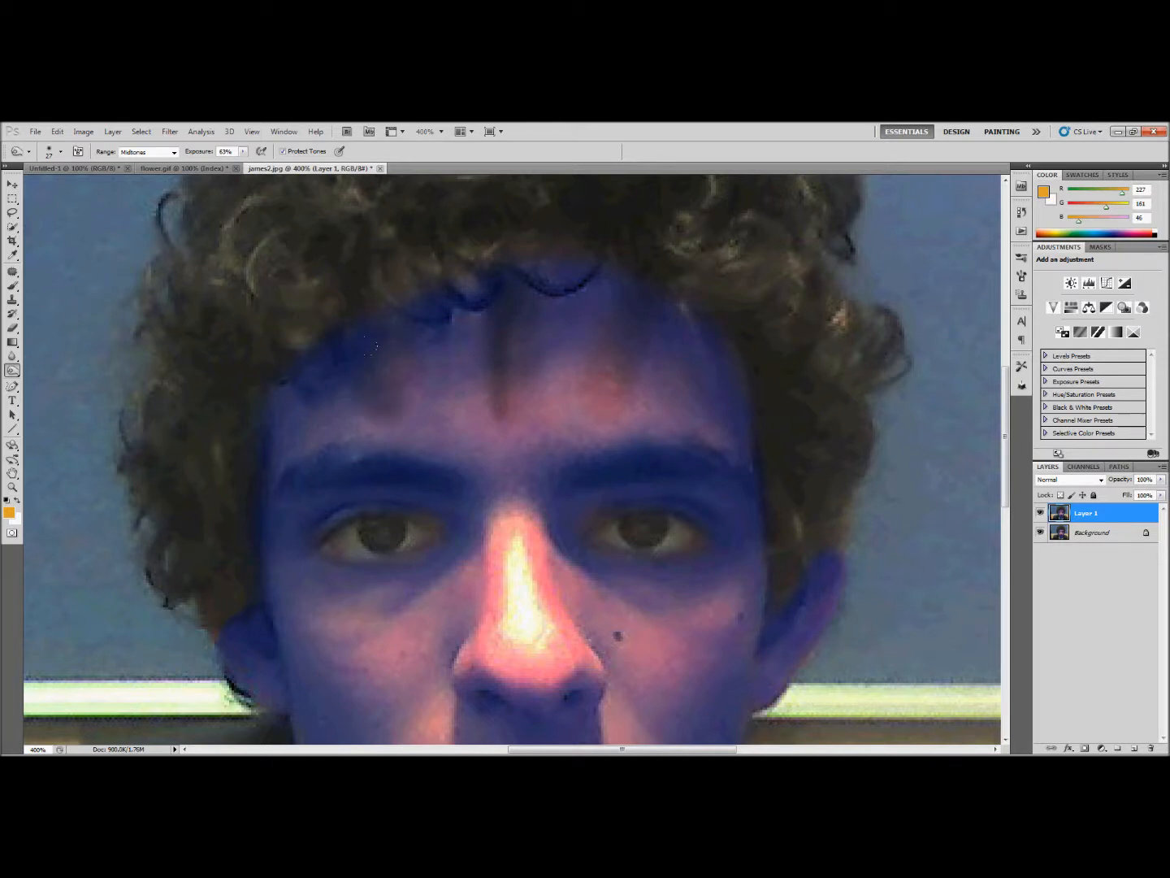
drag(482, 382, 530, 254)
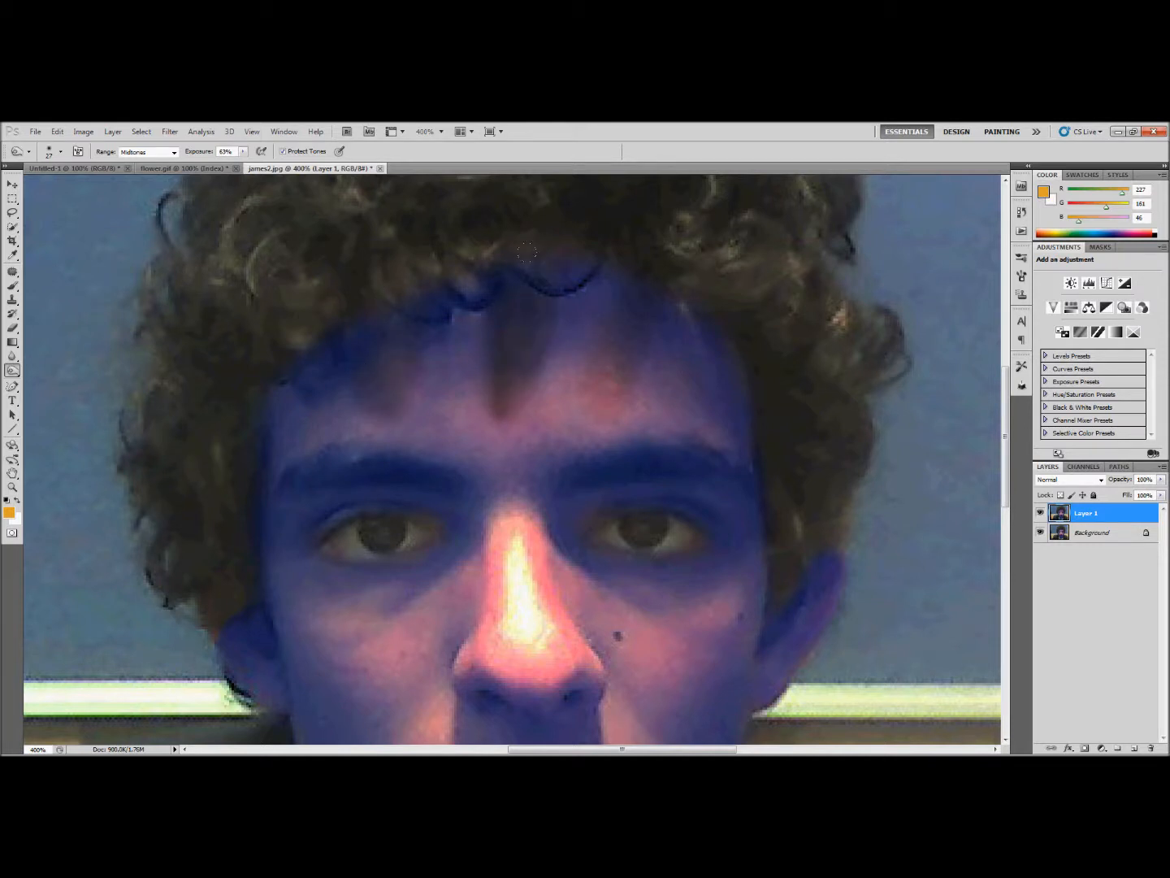
- Burn a dark patch at the side of the forehead by the hairline and a streak across the cheek below one eye
scroll(527, 253, down, 3)
drag(283, 285, 294, 315)
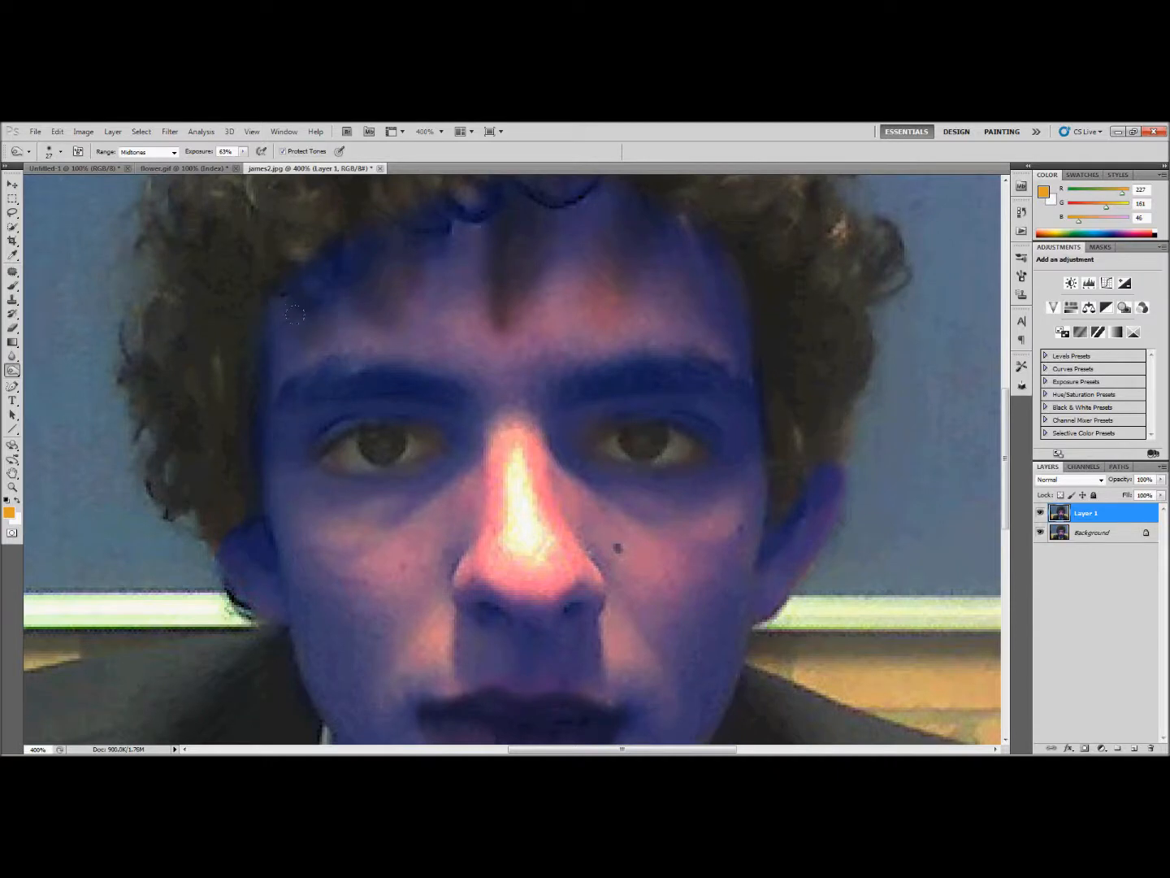
scroll(708, 324, down, 2)
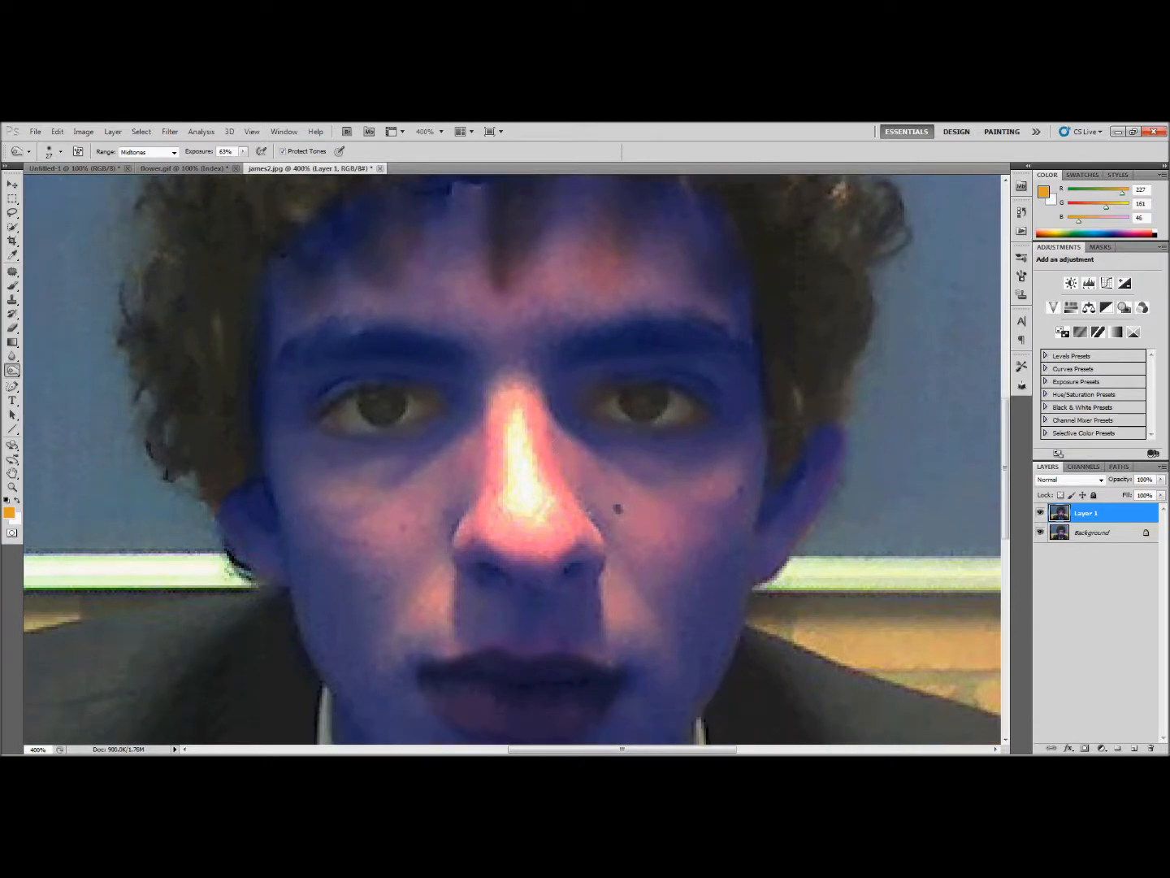
mouse_move(738, 443)
mouse_down()
mouse_move(630, 452)
mouse_move(679, 451)
mouse_up()
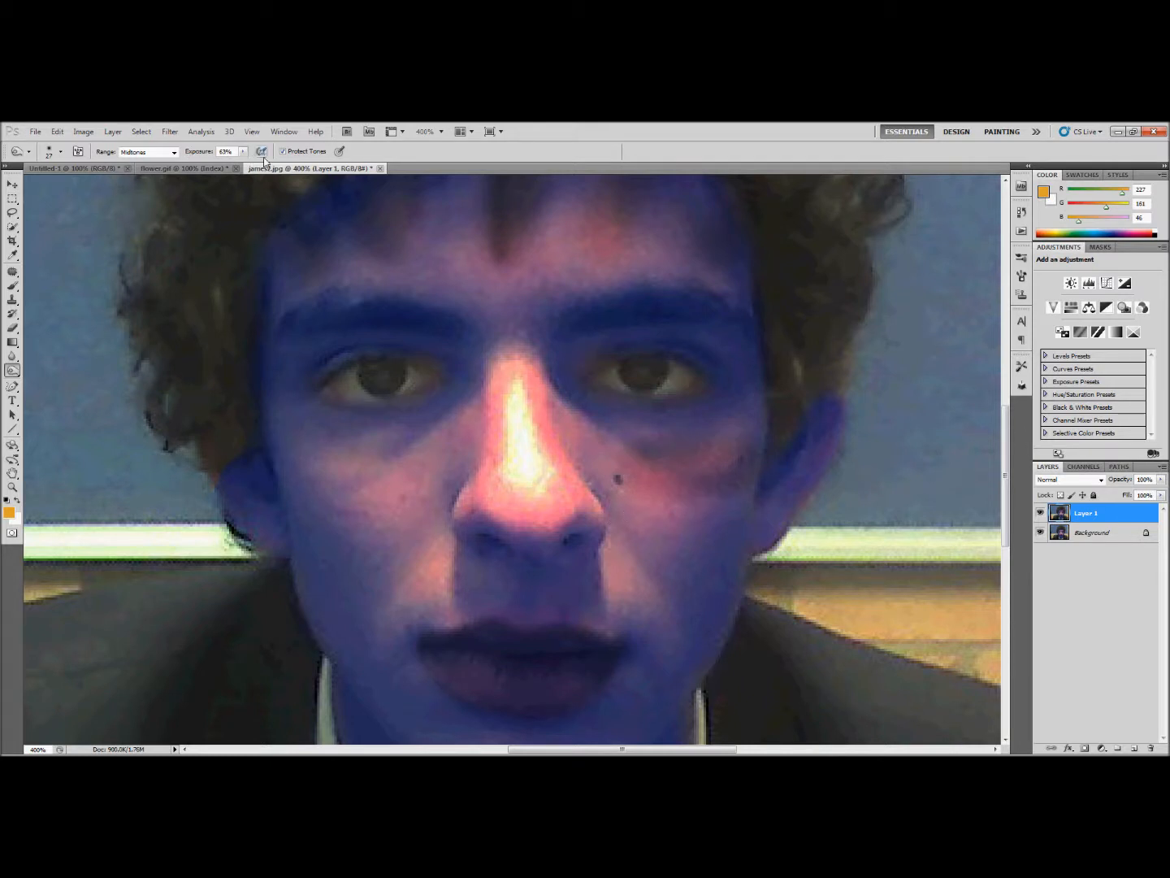
- Set the Burn tool's exposure to 70% and burn dark horizontal streaks across both cheeks down to mouth level
text(70)
mouse_move(716, 493)
mouse_down()
mouse_move(735, 473)
mouse_move(660, 465)
mouse_move(611, 440)
mouse_up()
drag(721, 546, 620, 512)
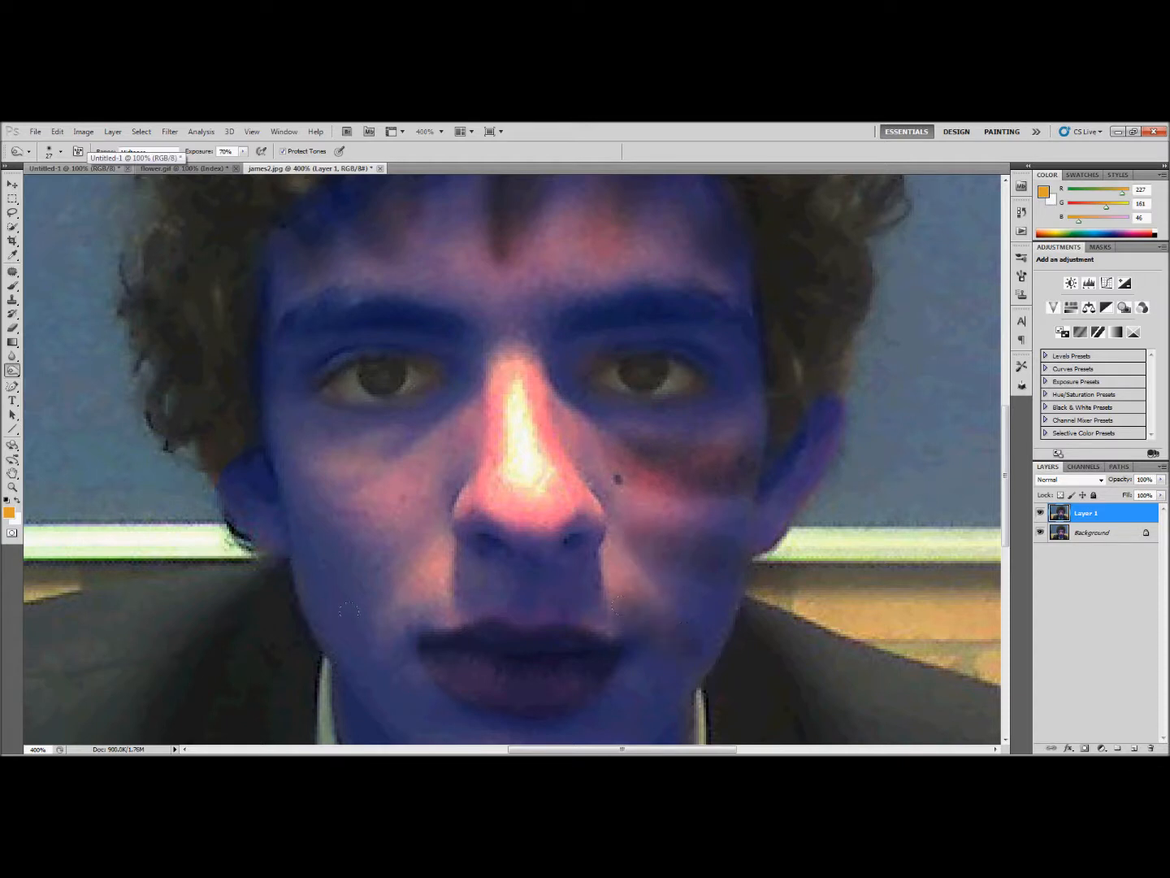
mouse_move(342, 640)
mouse_down()
mouse_move(403, 611)
mouse_move(304, 610)
mouse_up()
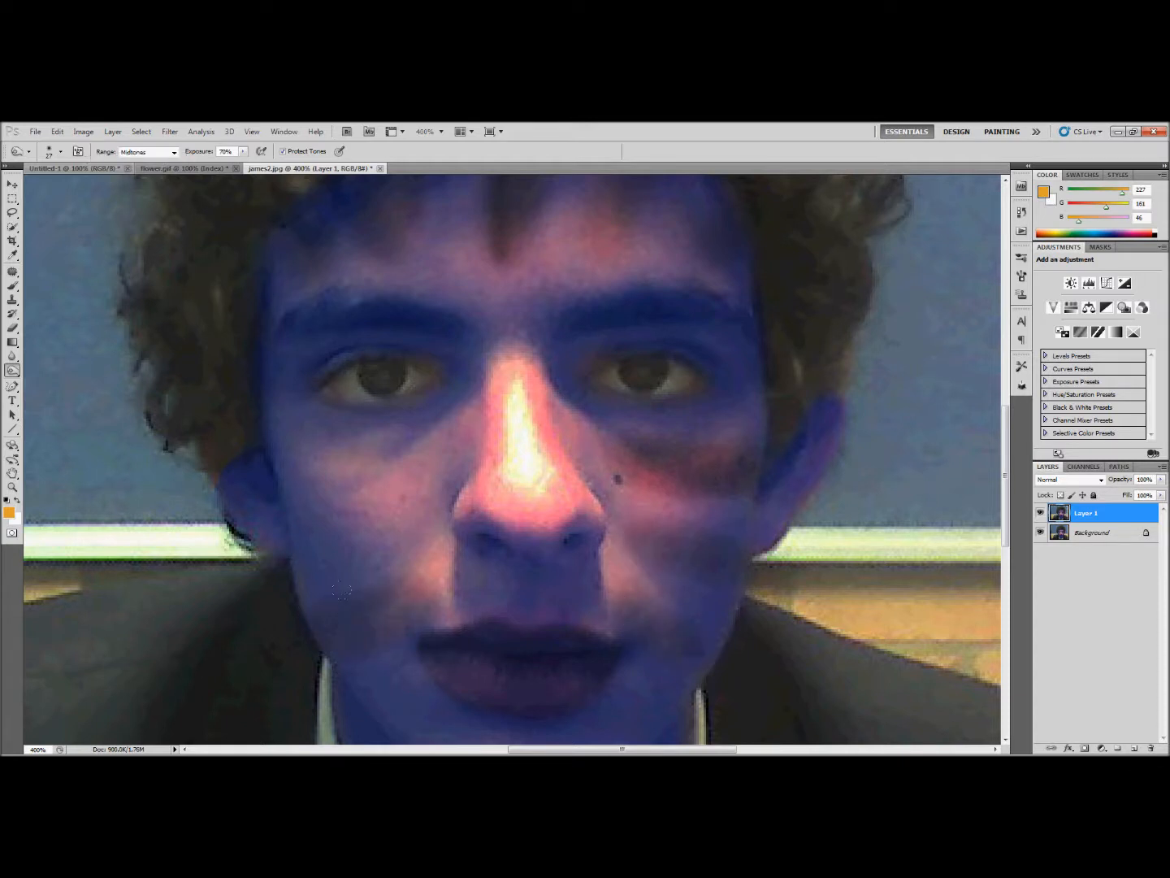
drag(281, 520, 418, 520)
mouse_move(270, 444)
mouse_down()
mouse_move(357, 457)
mouse_move(297, 440)
mouse_move(236, 488)
mouse_up()
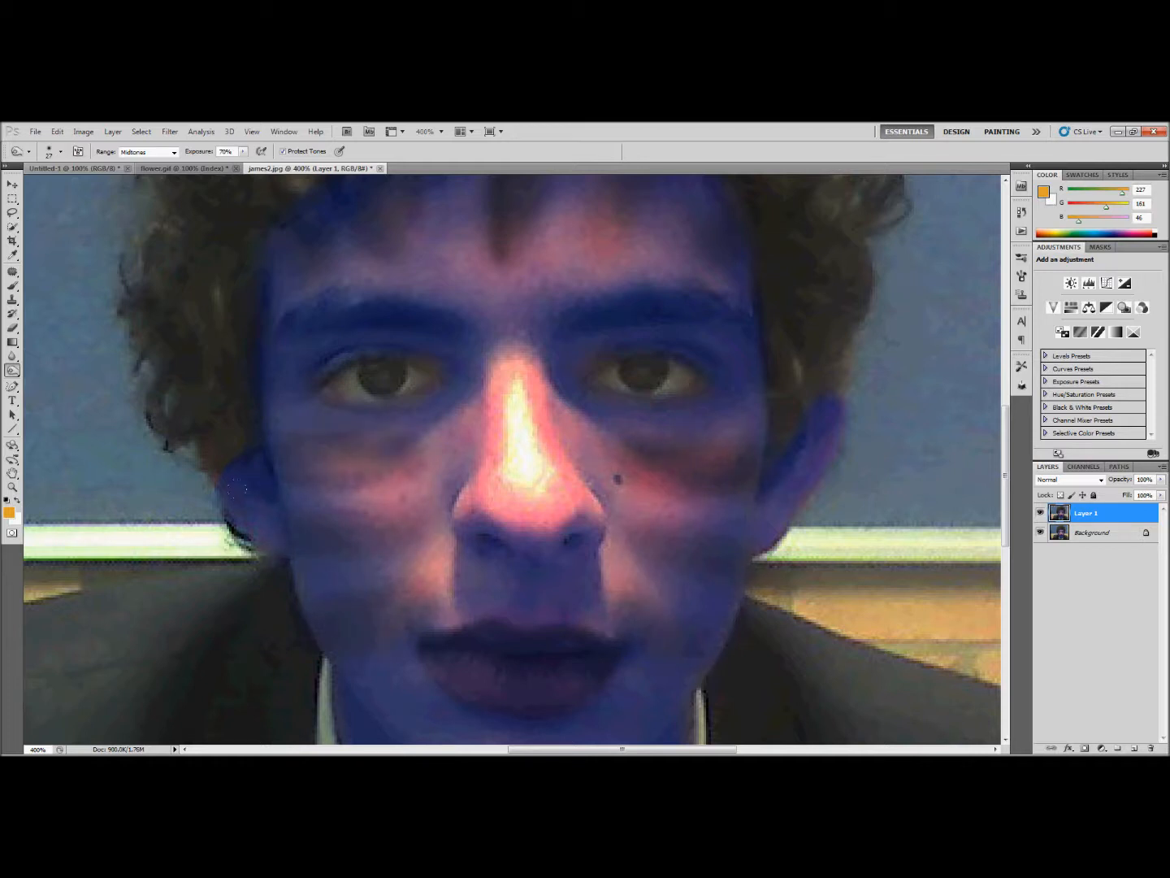
- Merge the layer with the burned markings down into the background
click(12, 486)
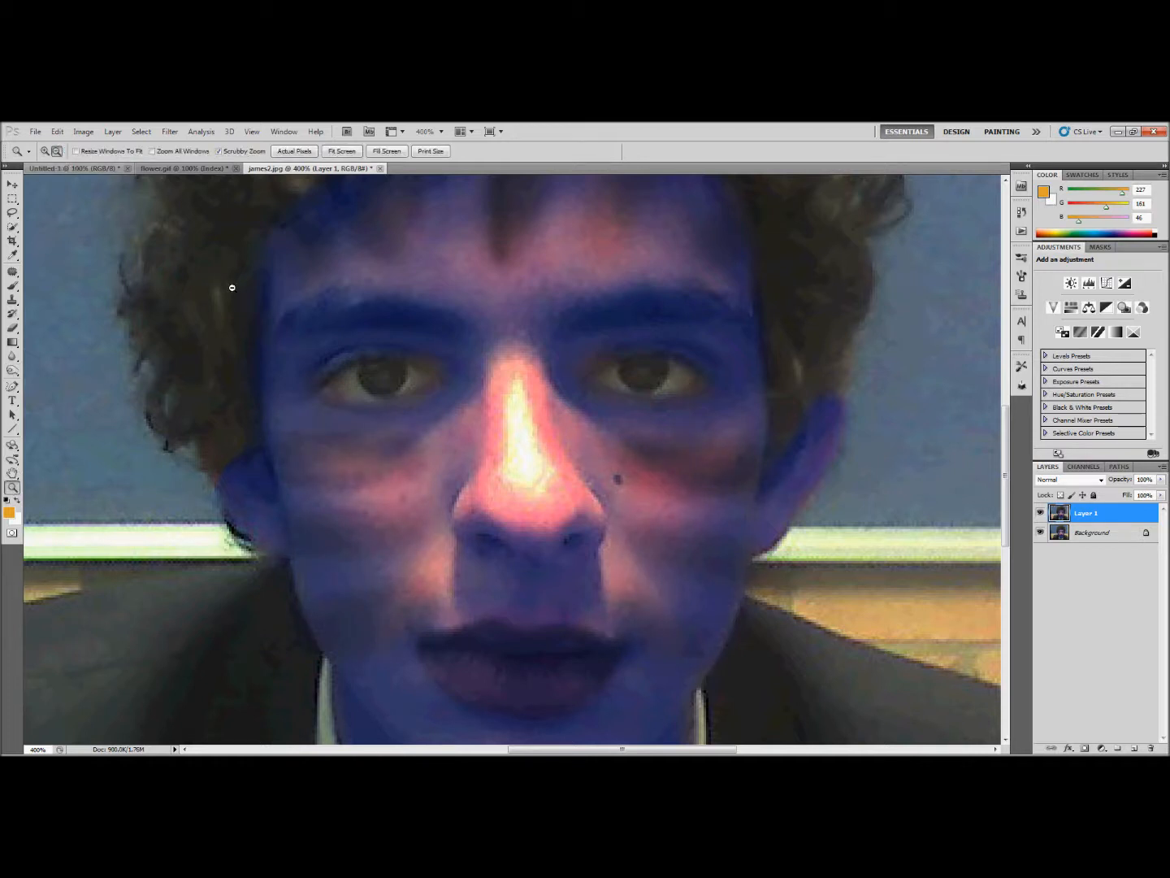
alt+click(232, 287)
alt+click(234, 294)
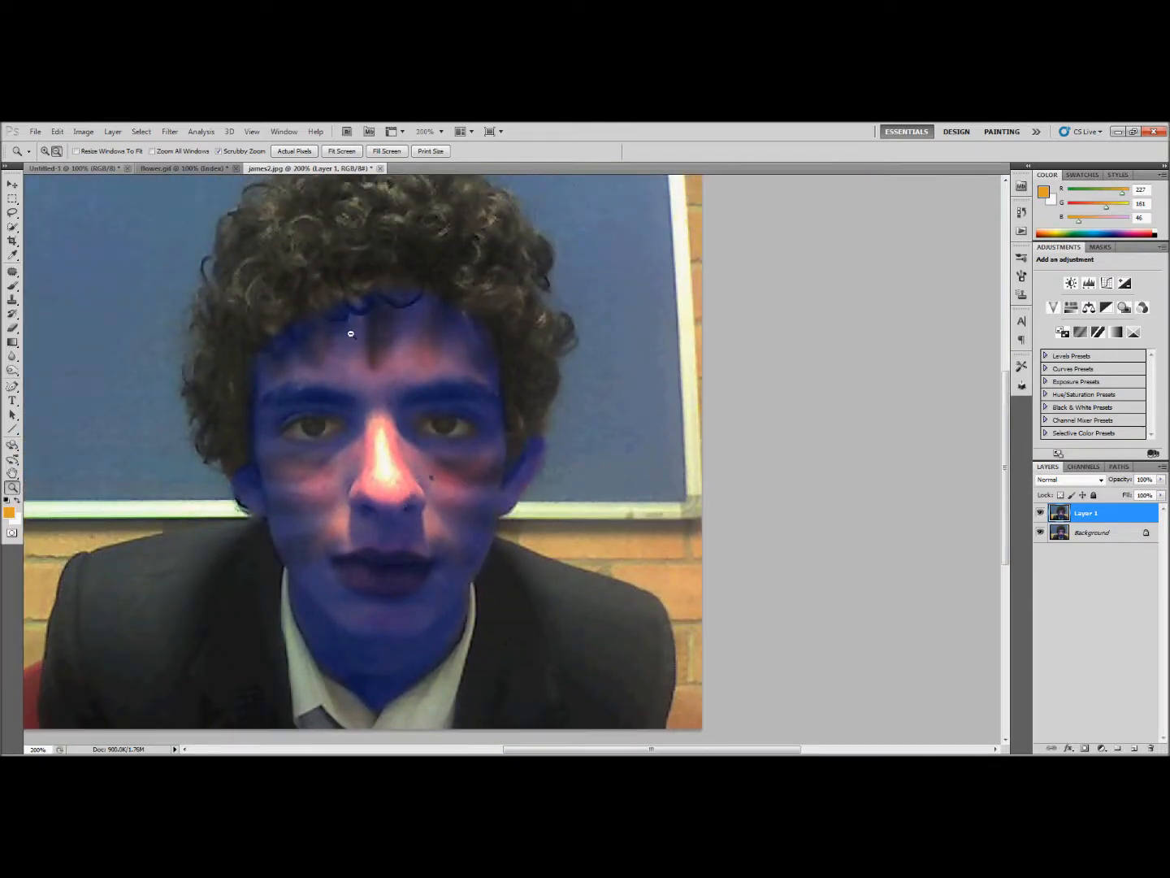
right_click(1075, 514)
click(1073, 499)
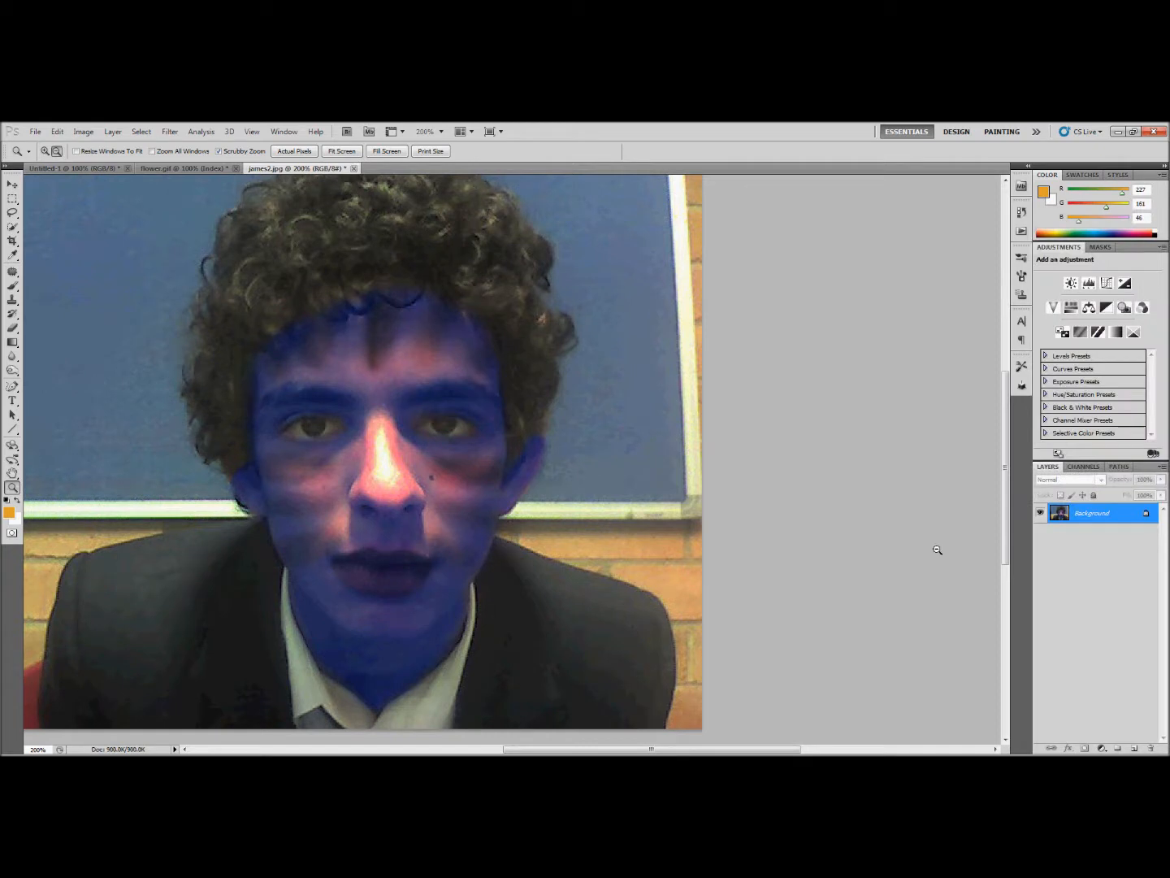
- Create a new layer named Spots above the background
click(12, 184)
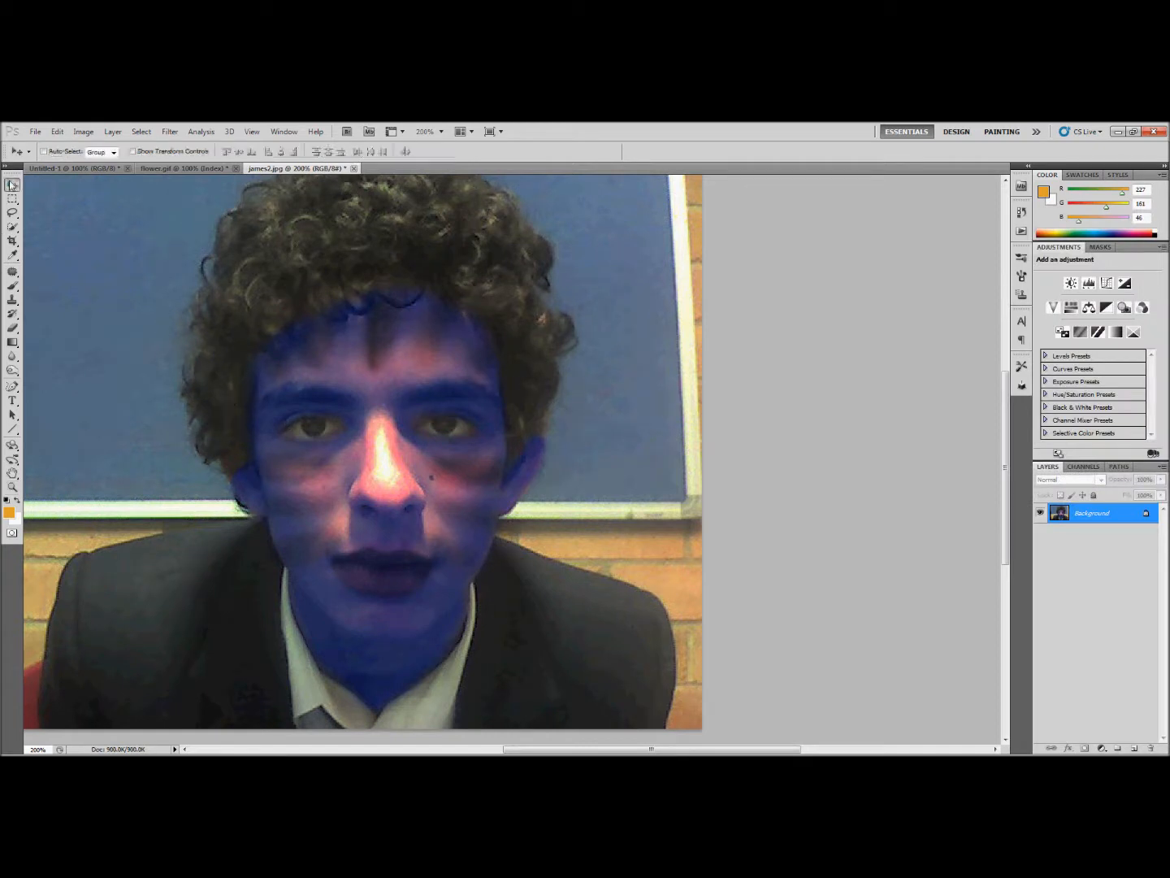
click(112, 131)
mouse_move(228, 144)
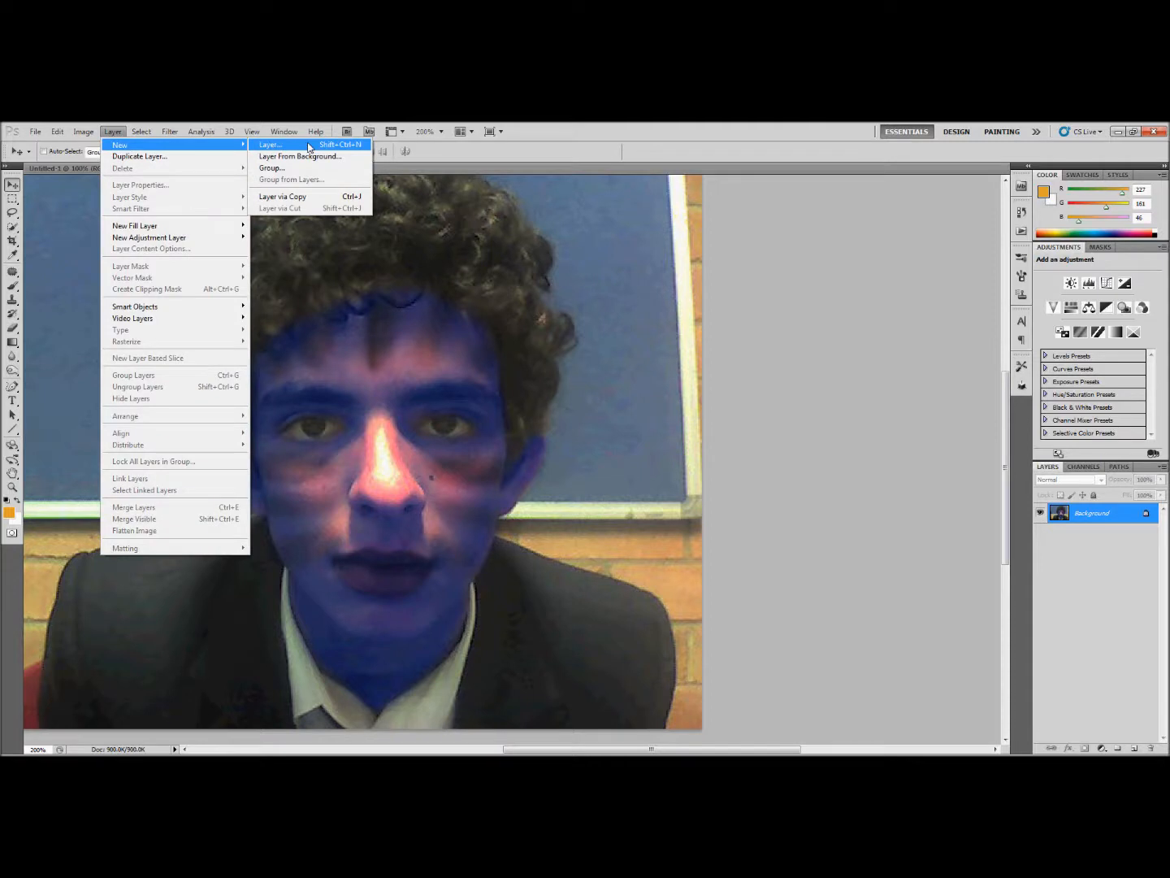
click(309, 146)
text(Spots)
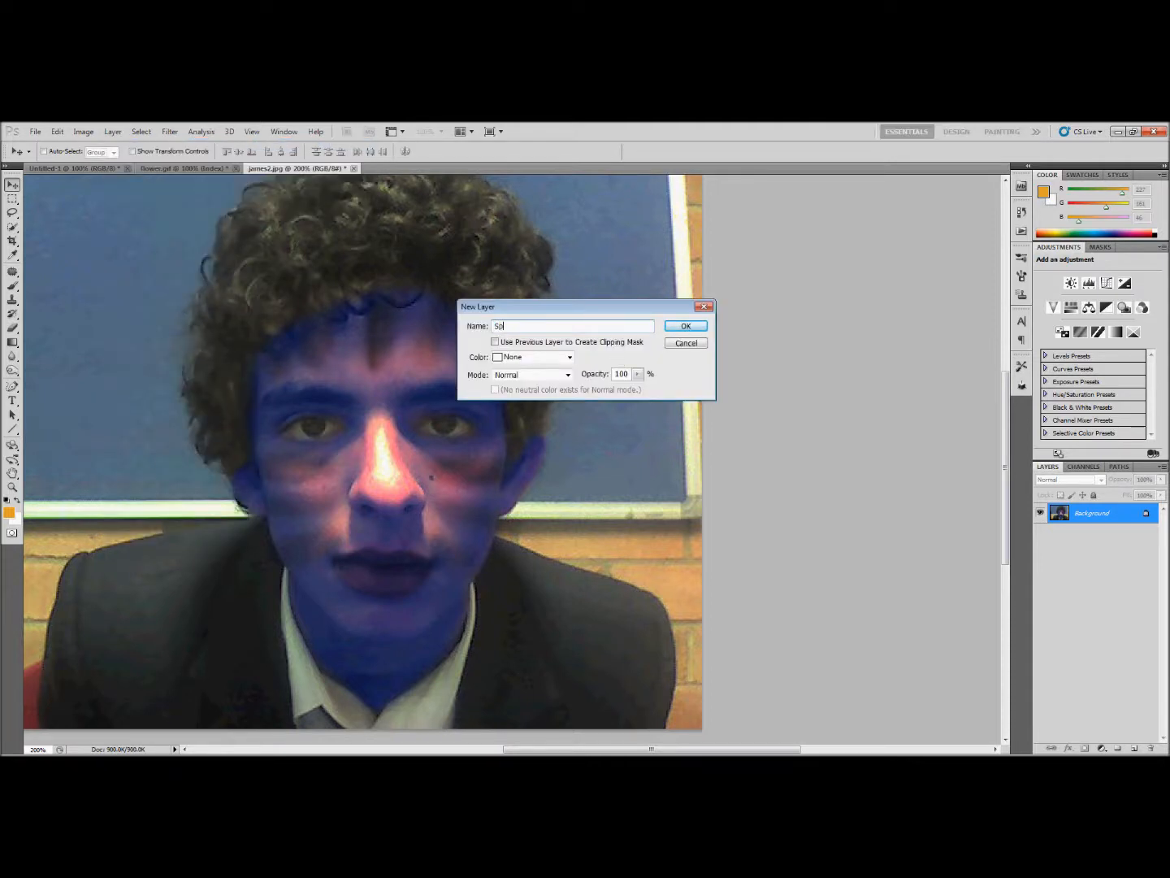
key(Return)
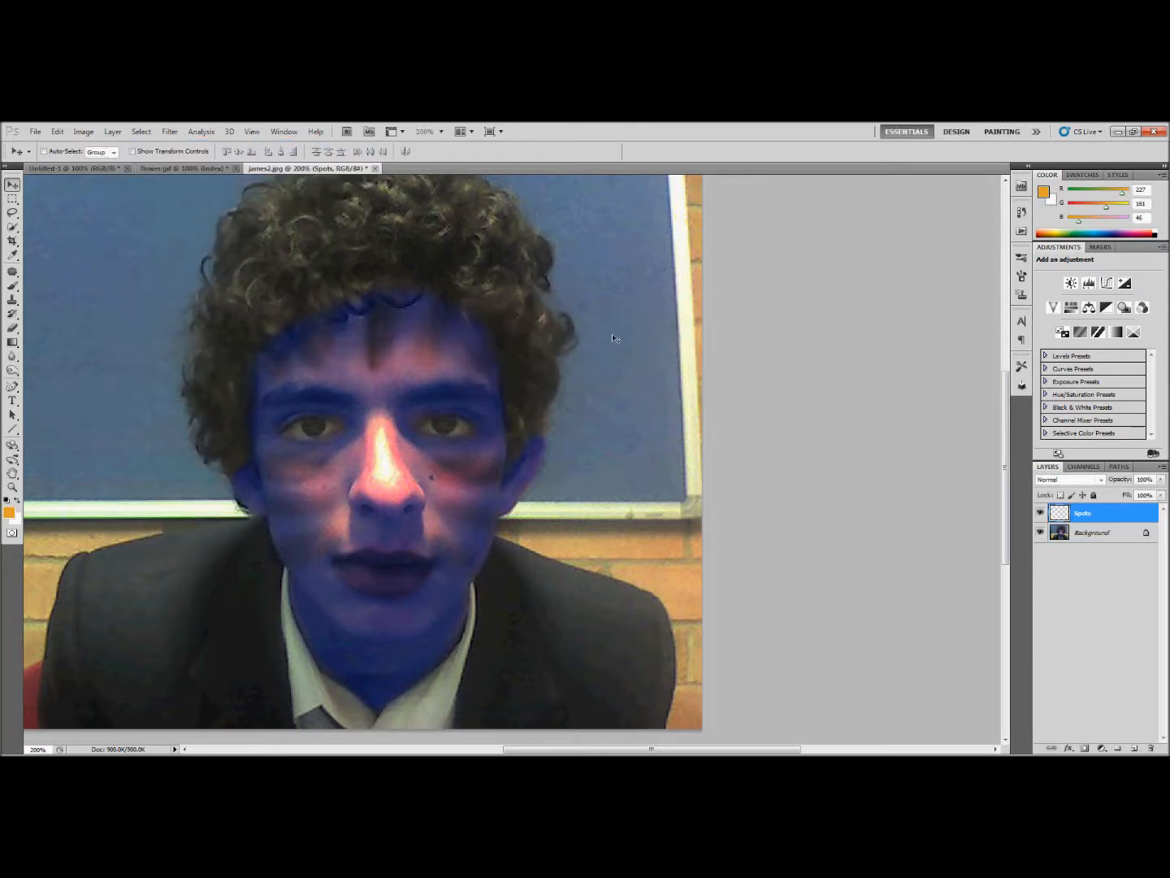
- Choose the Brush tool for painting on the Spots layer and set the brush size to 6 px
click(13, 487)
click(149, 264)
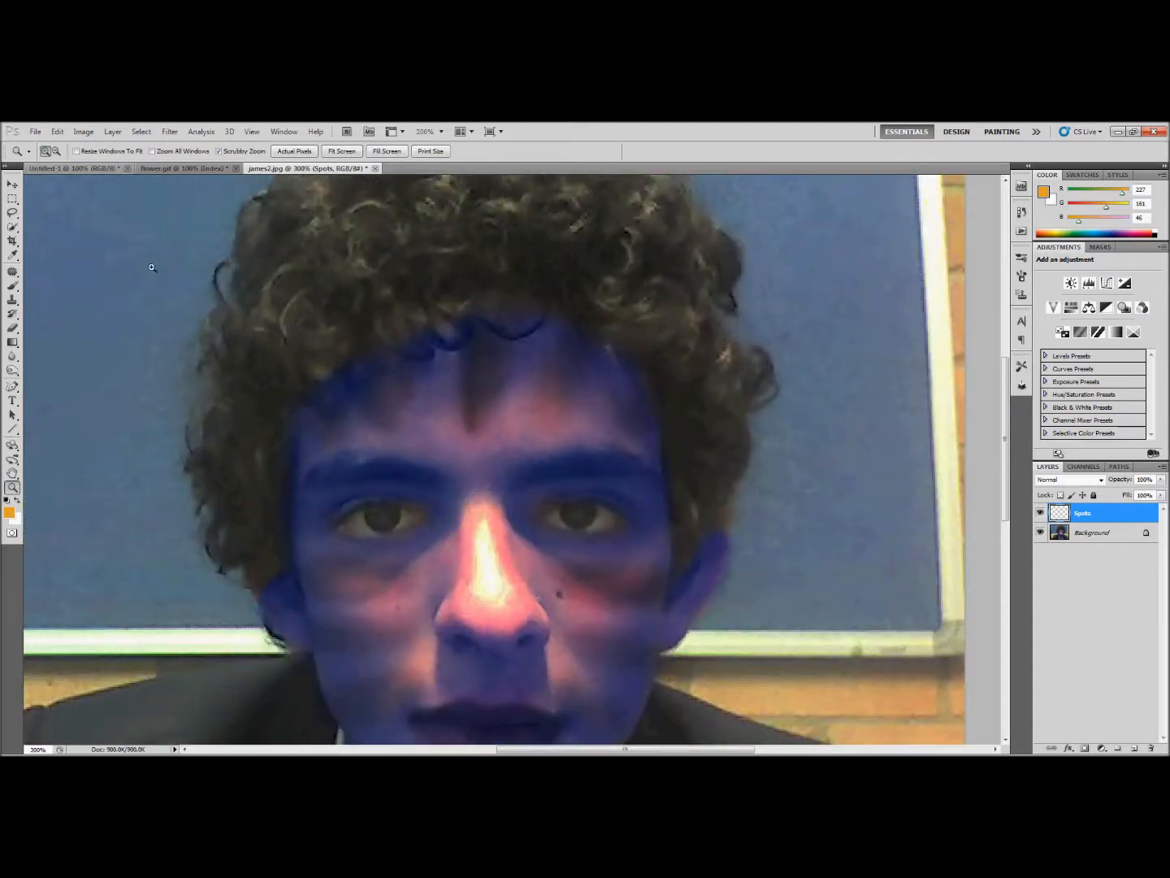
click(11, 286)
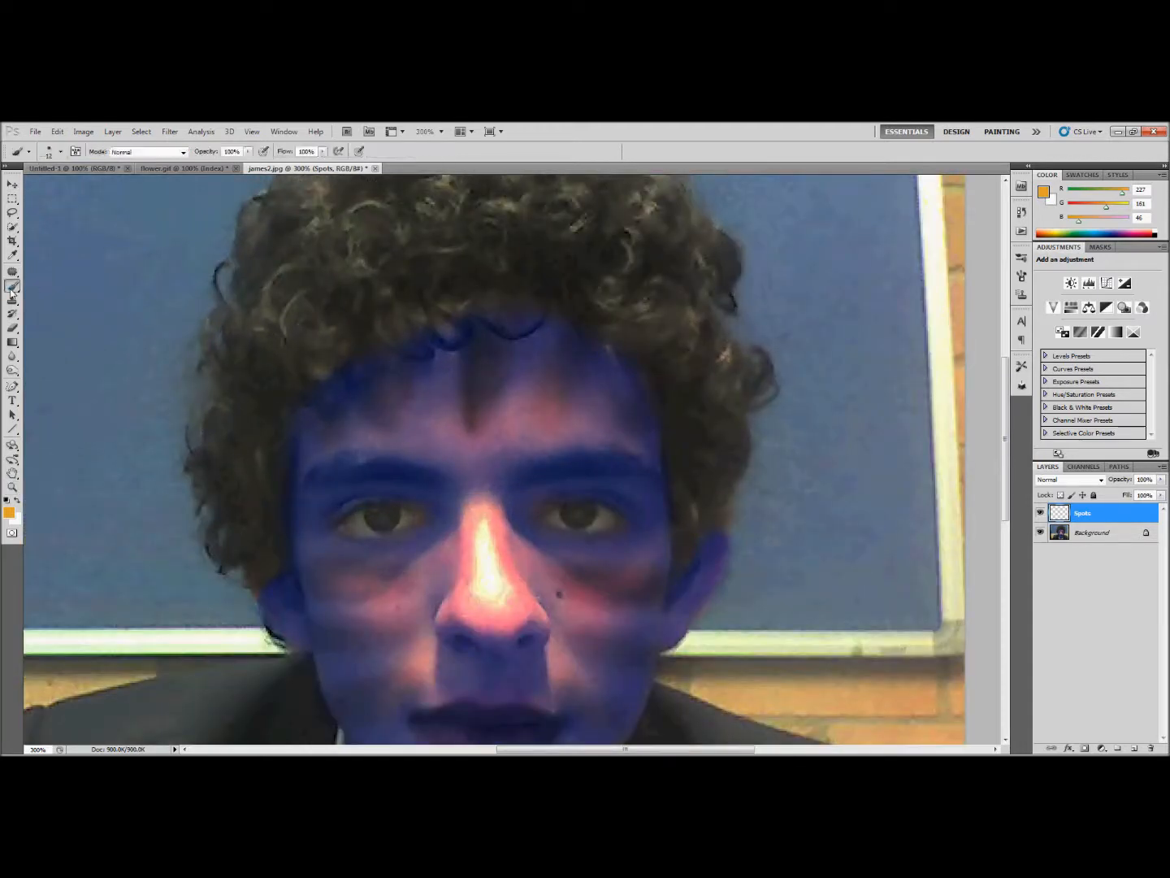
click(61, 151)
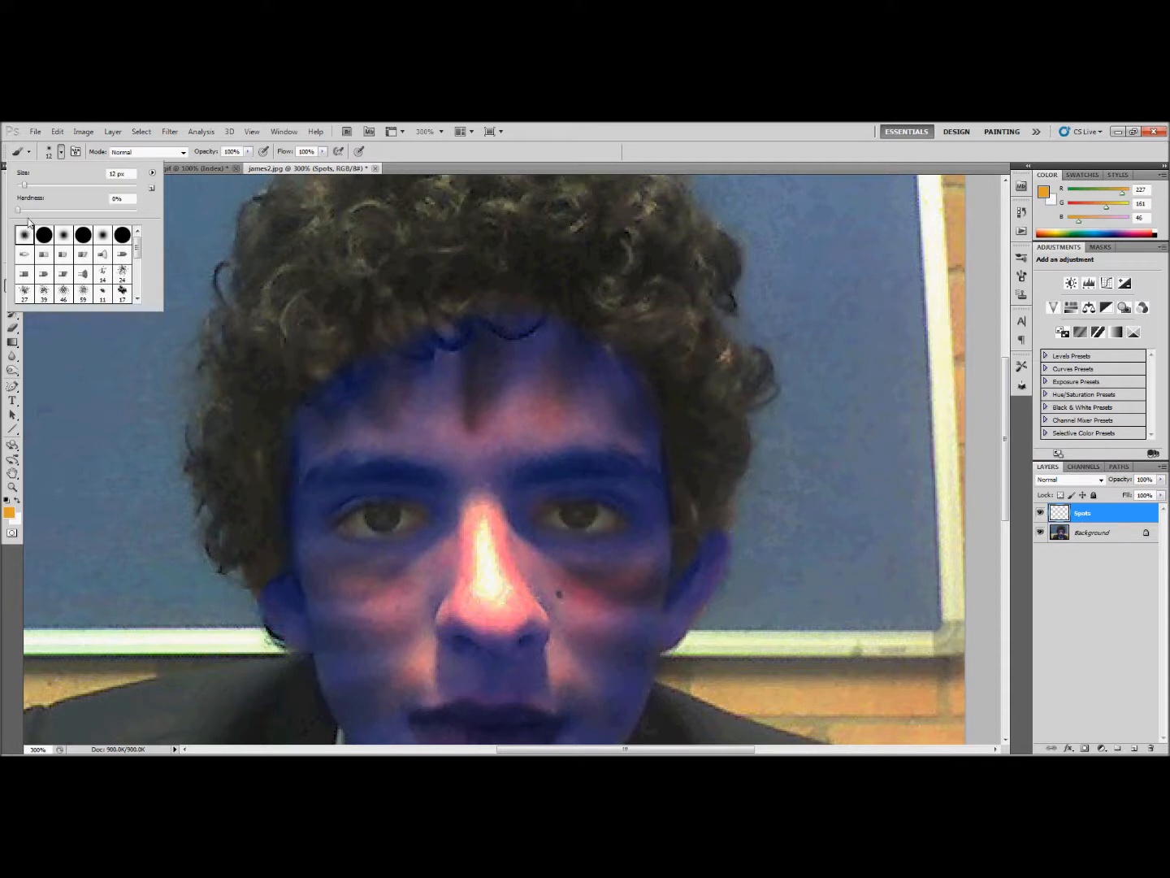
drag(25, 185, 23, 190)
text(6)
- Set the foreground color to pure white, hex ffffff
click(1043, 192)
click(463, 309)
drag(463, 310, 423, 291)
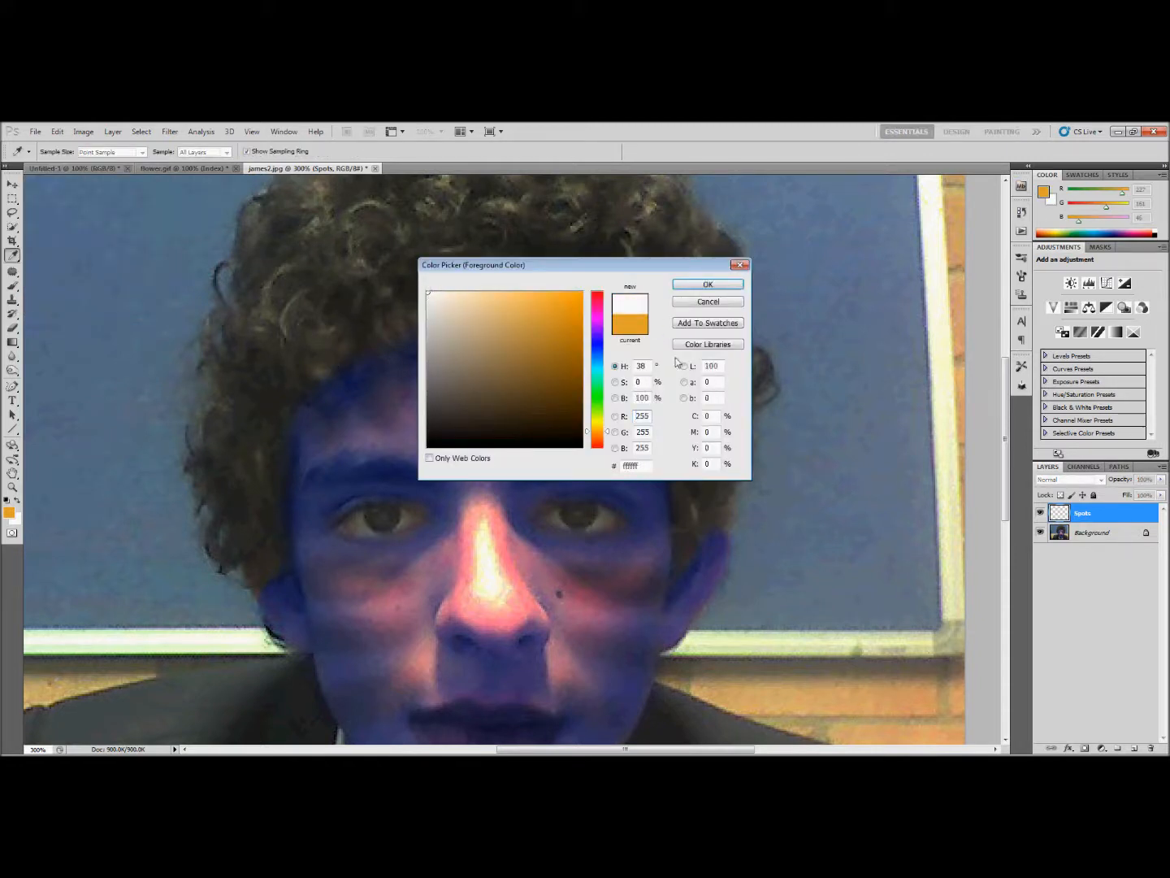
double_click(629, 466)
click(693, 282)
- Paint single white dots scattered across the forehead above the eyebrows
click(528, 357)
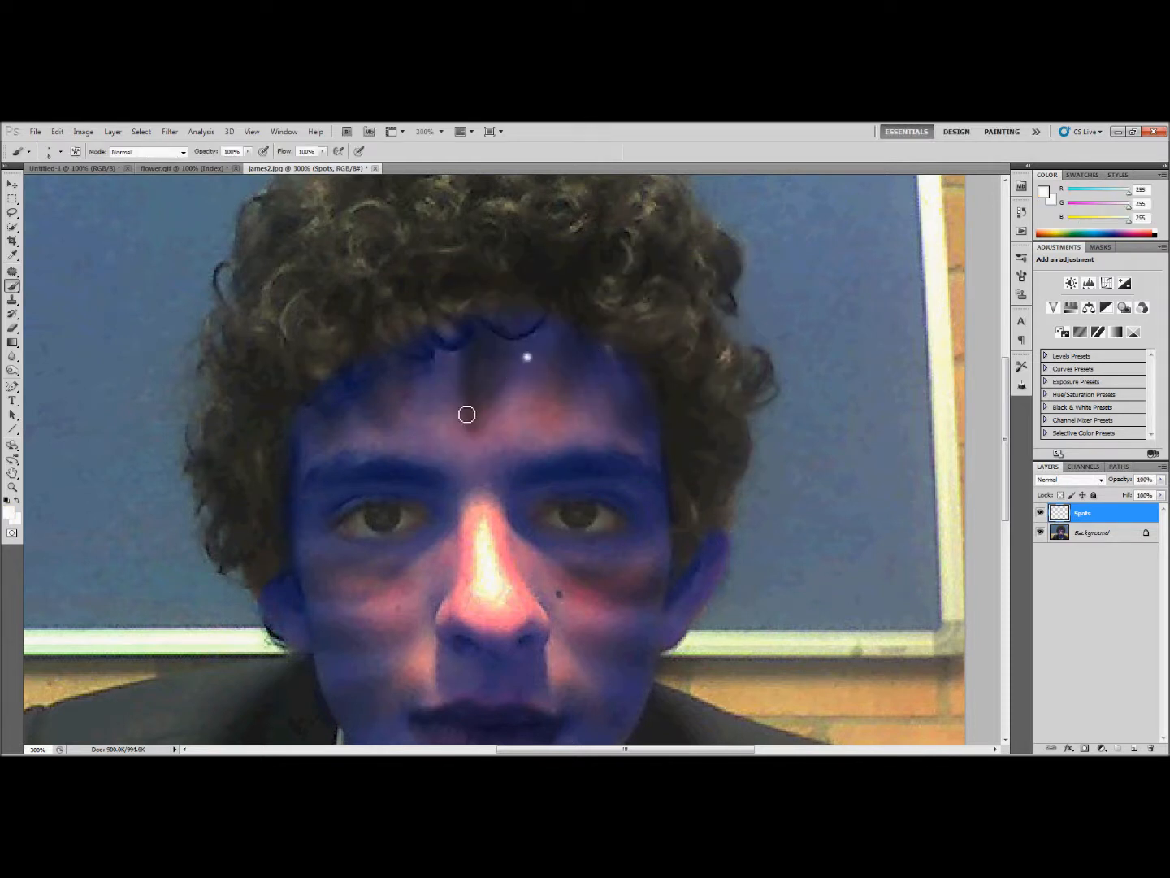
click(448, 373)
click(468, 420)
click(506, 392)
click(597, 411)
click(400, 411)
click(347, 409)
click(544, 414)
- Dot white spots along the nose and over both cheeks, plus one more just above the eyebrows
click(481, 493)
click(460, 561)
click(393, 586)
click(354, 595)
click(351, 666)
click(406, 634)
click(503, 558)
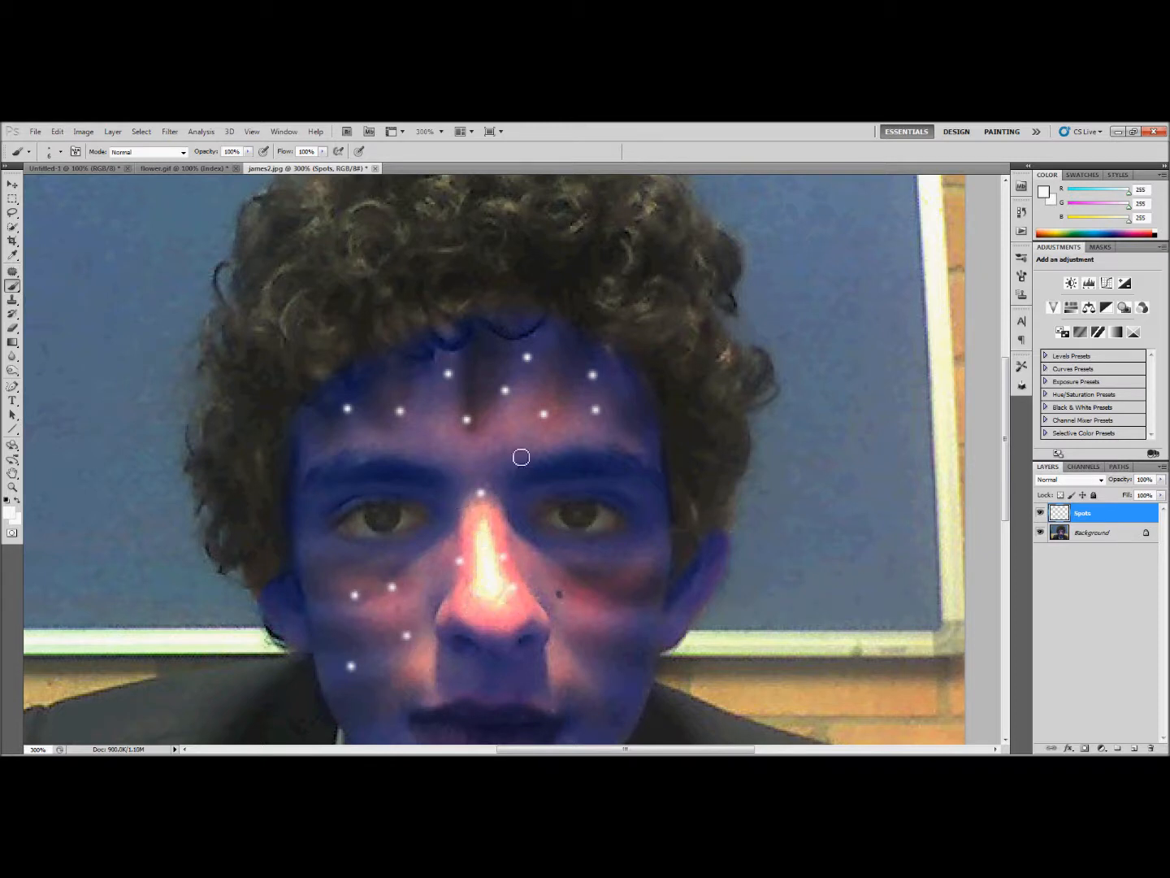
click(510, 431)
click(548, 573)
click(606, 560)
click(587, 620)
click(629, 643)
click(640, 587)
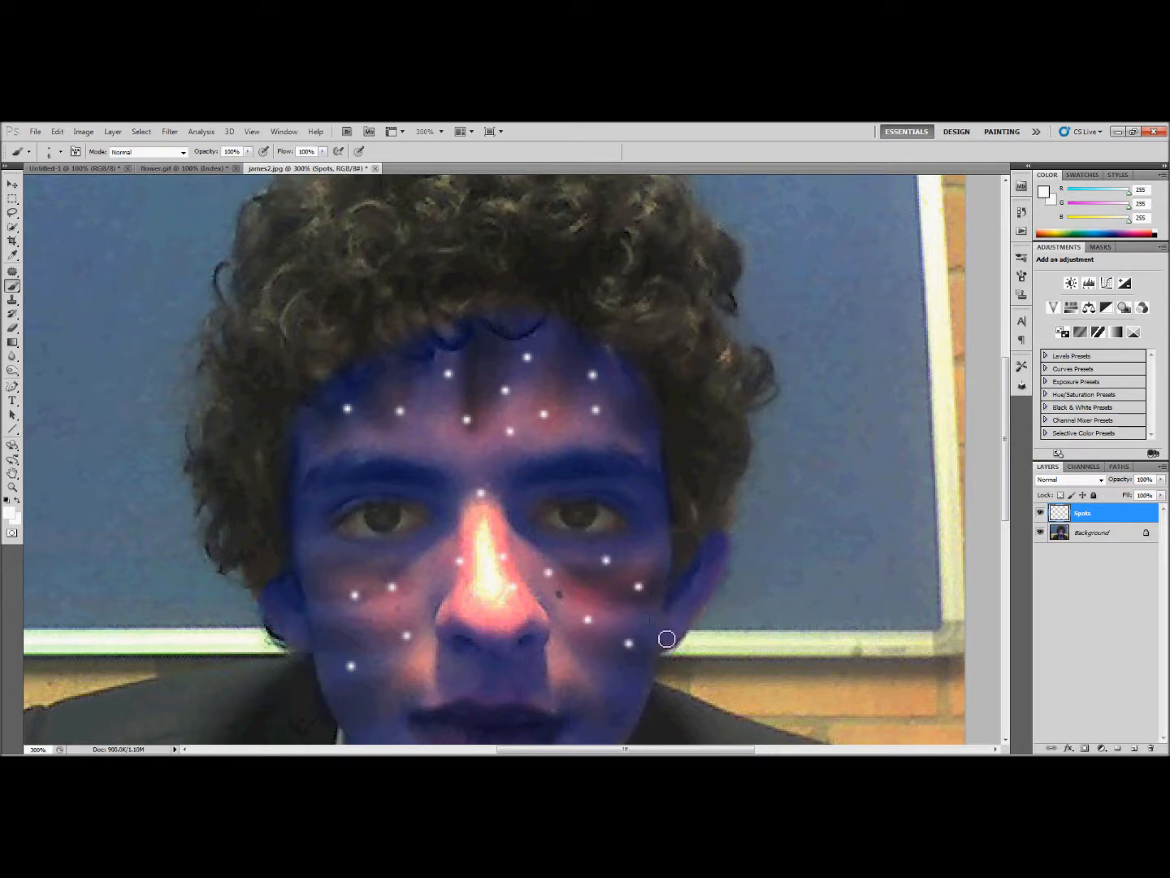
- Fill the gaps in the pattern with extra white dots on the outer cheek, the forehead and the lower cheek
click(325, 577)
scroll(487, 451, down, 1)
scroll(487, 451, down, 1)
click(642, 365)
click(443, 391)
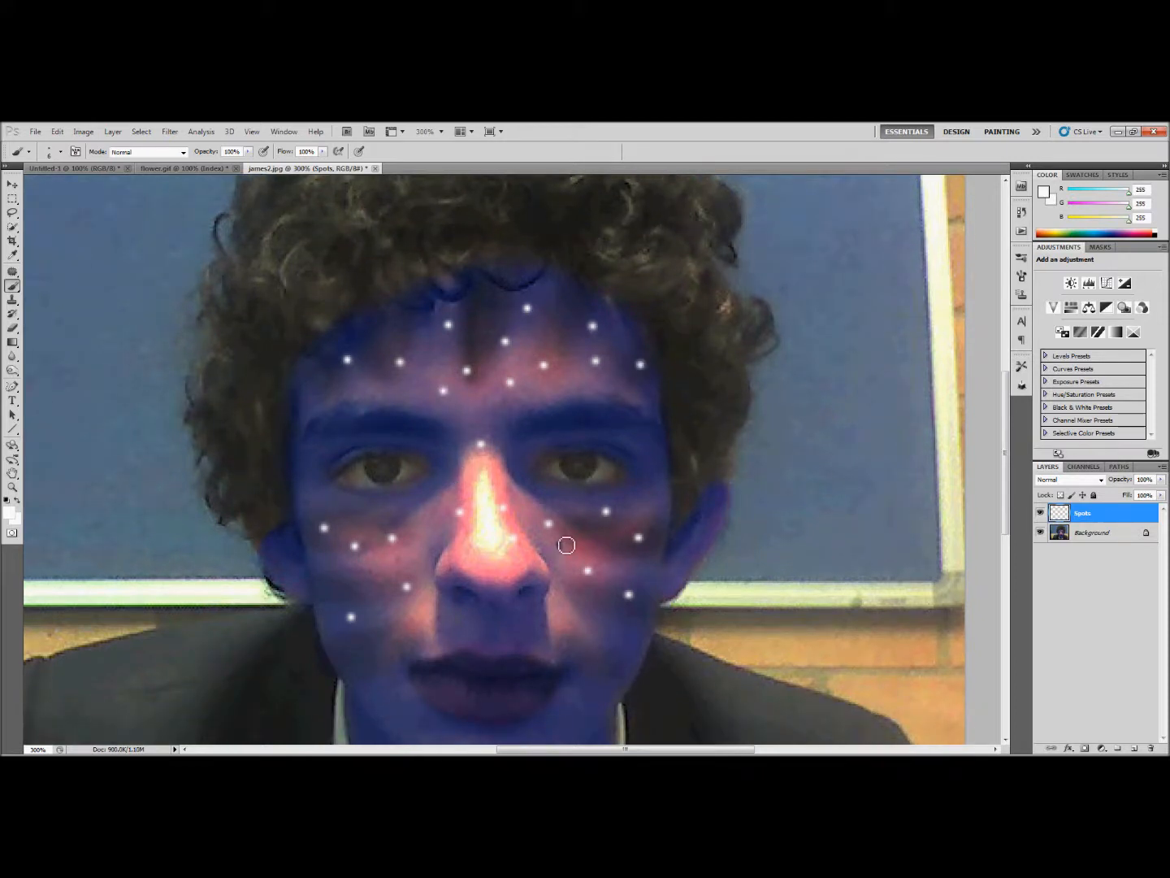
scroll(567, 545, down, 2)
click(368, 534)
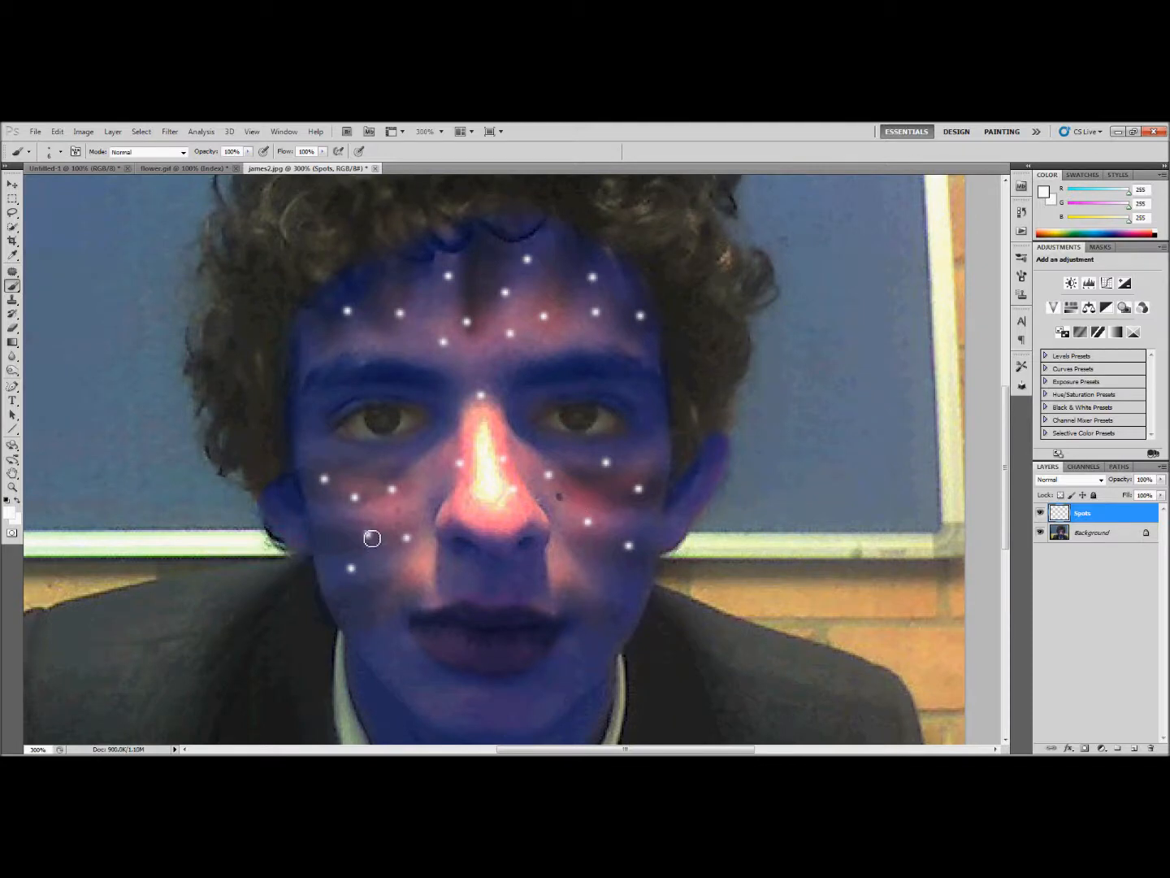
- Add an Outer Glow layer style to the Spots layer
click(12, 487)
click(56, 152)
click(318, 320)
click(317, 321)
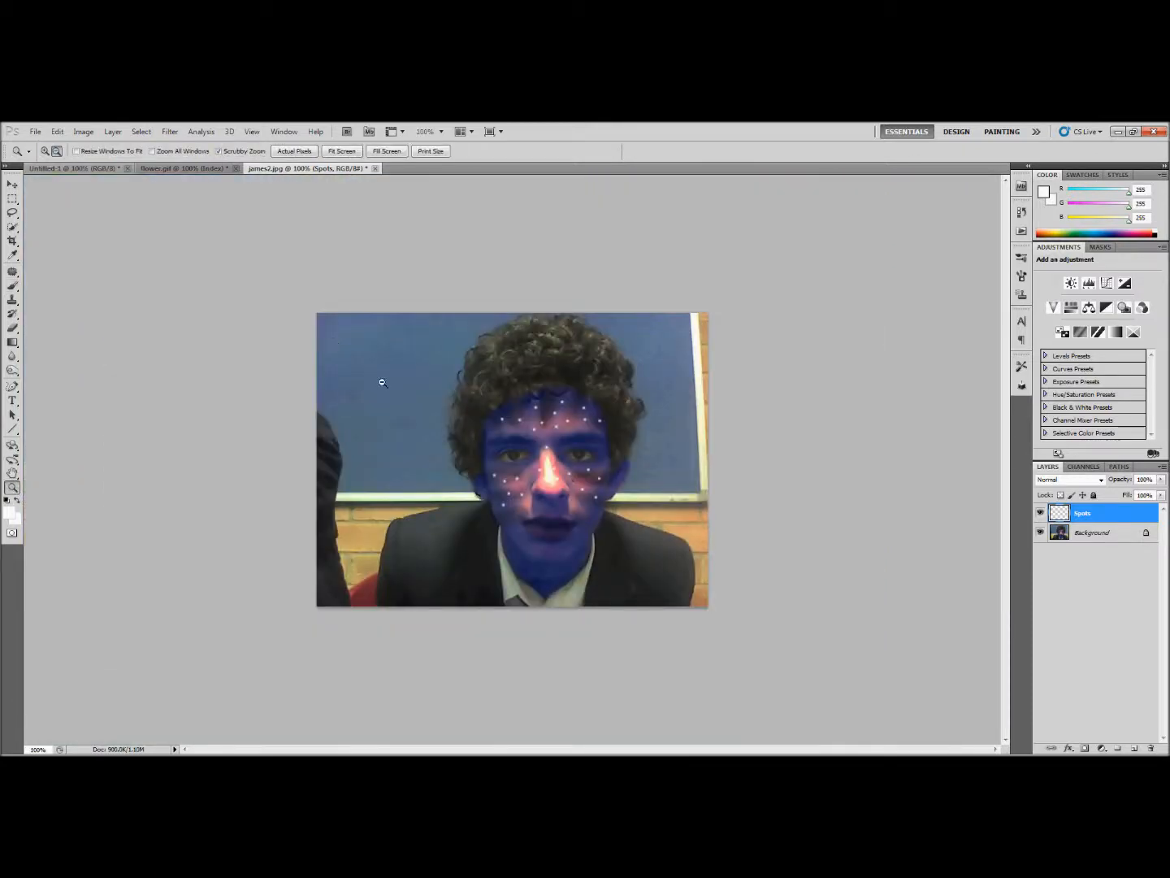
click(45, 151)
click(529, 436)
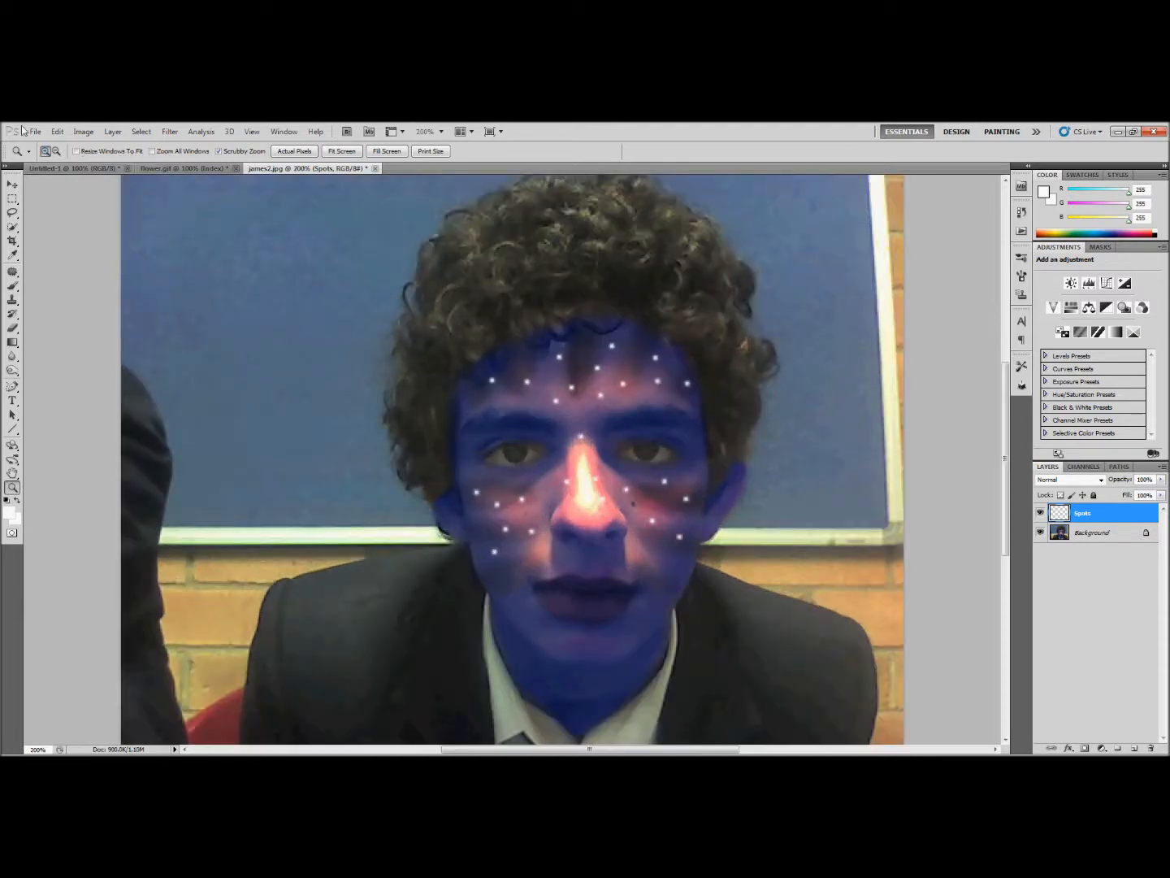
click(12, 186)
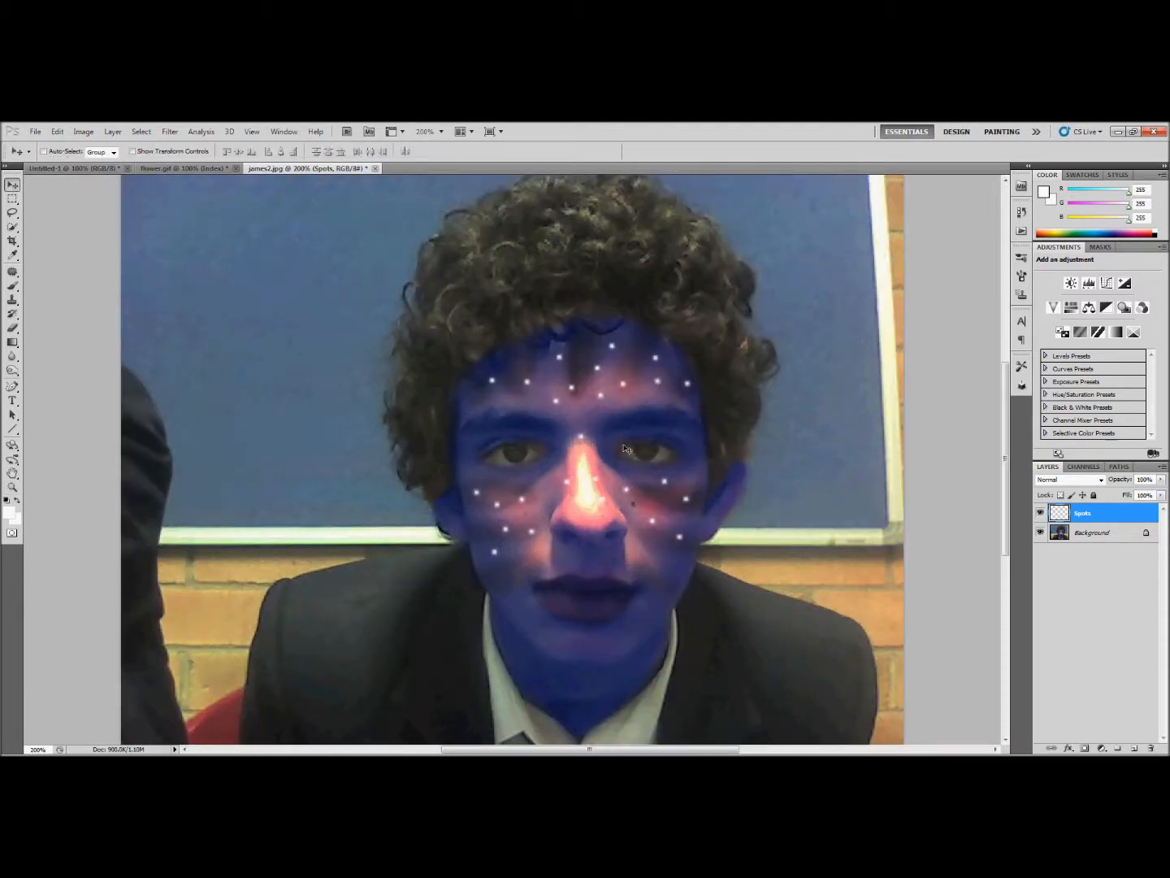
click(112, 131)
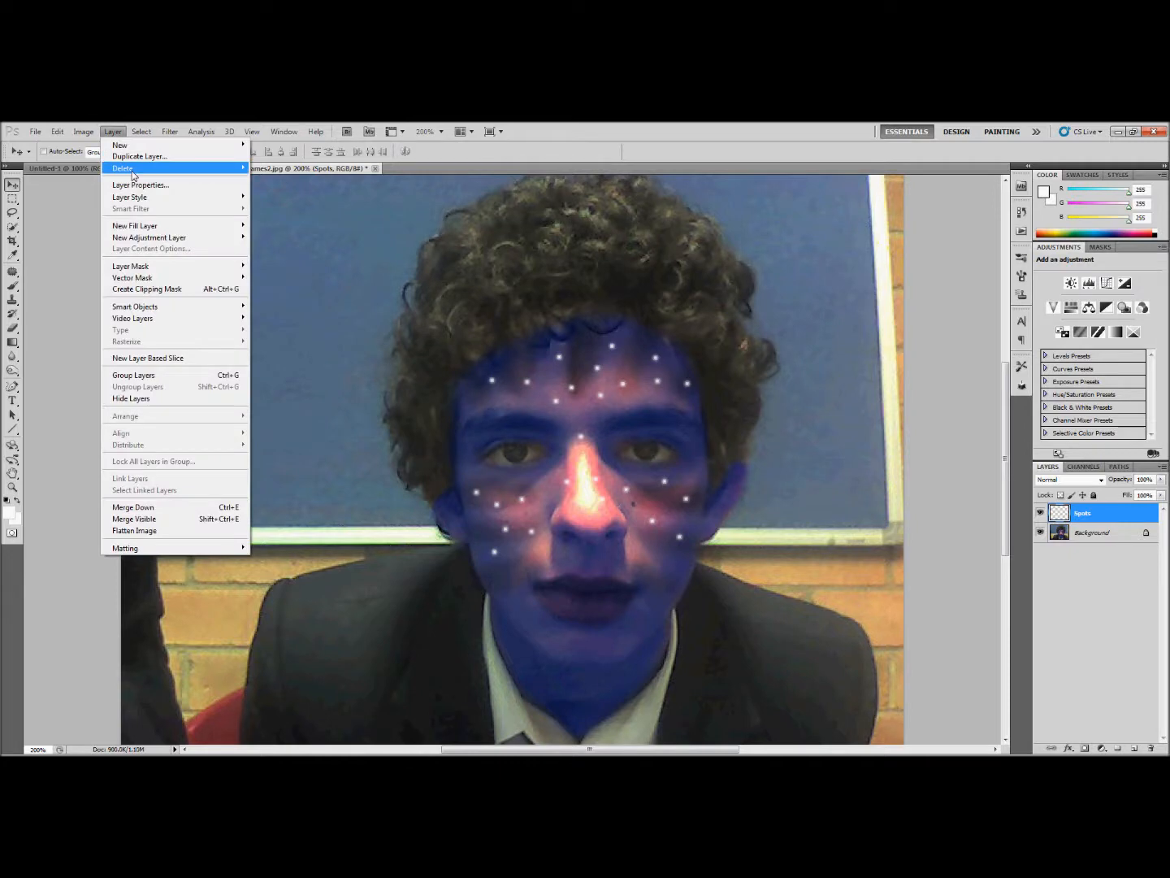
mouse_move(130, 201)
click(312, 237)
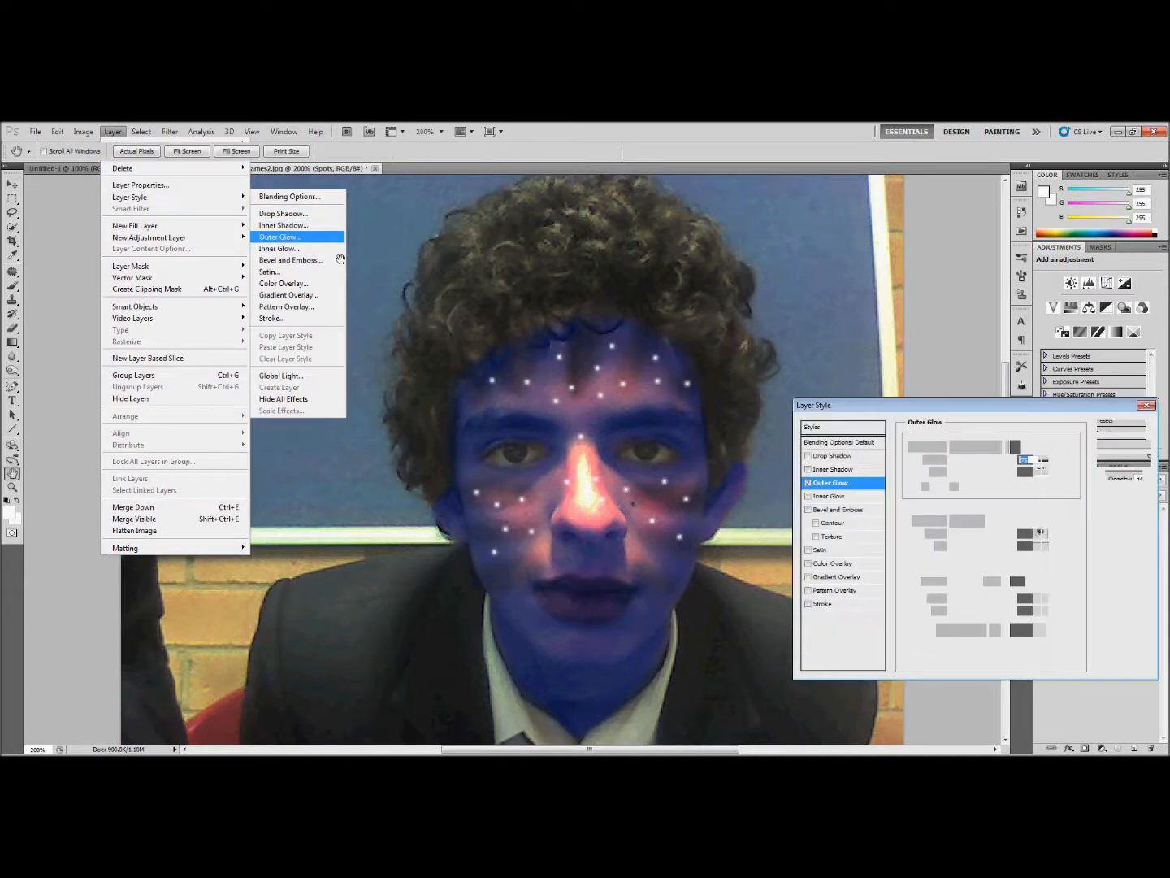
drag(982, 407, 918, 475)
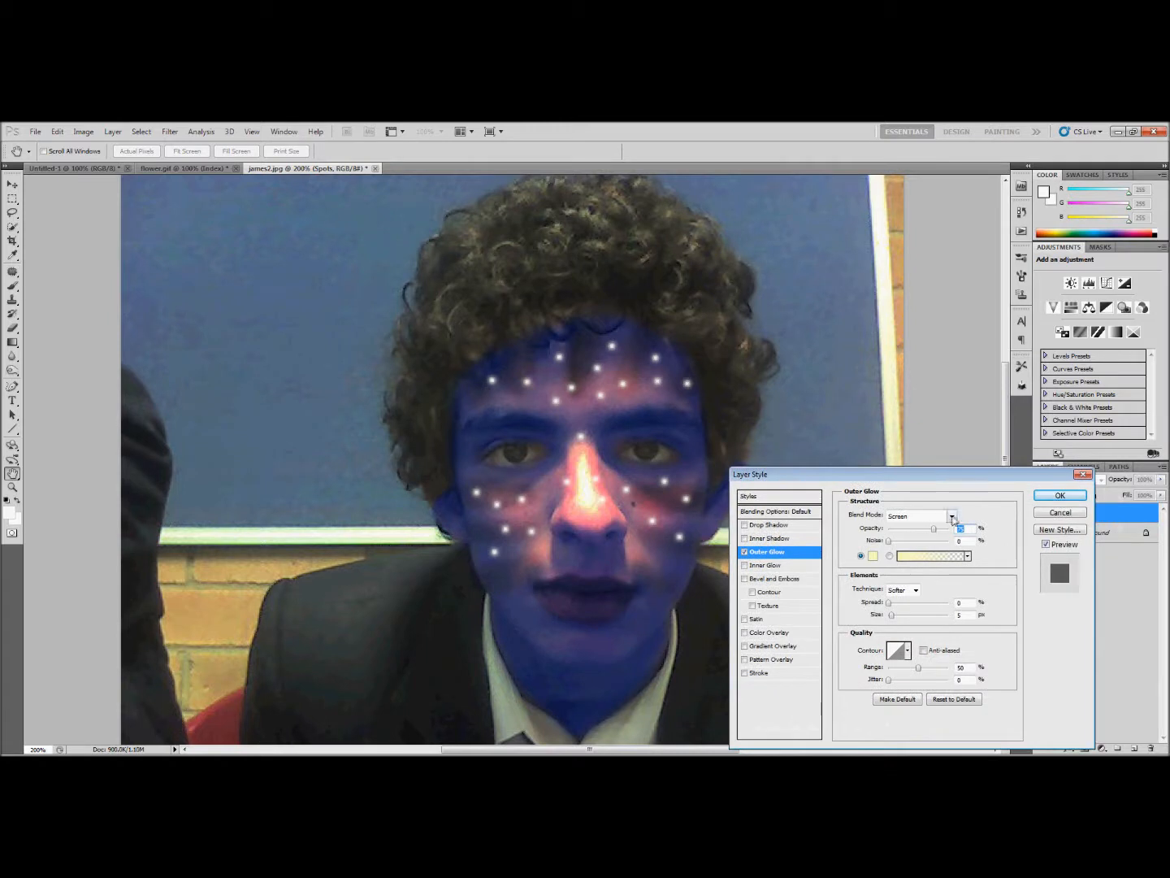
- Apply the outer glow at 85% opacity and merge the Spots layer down into the background
drag(934, 530, 938, 530)
click(872, 556)
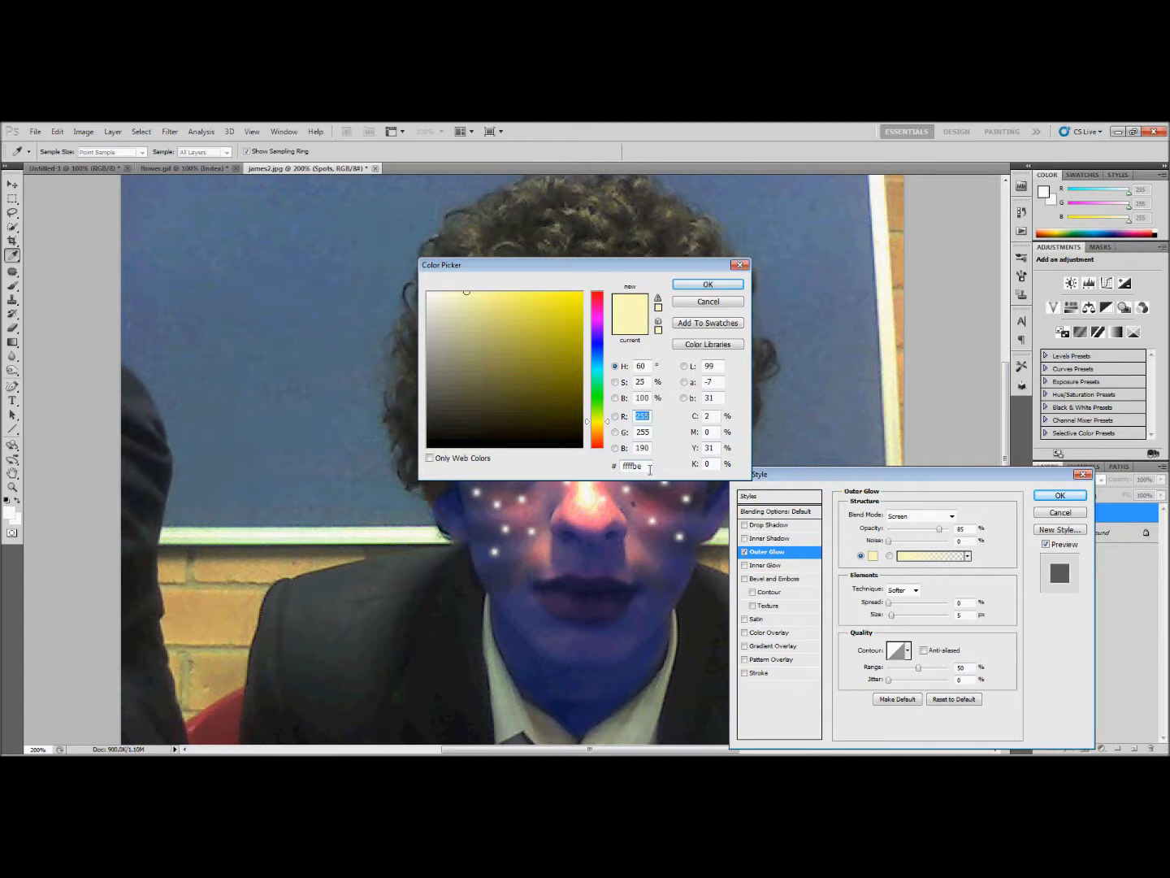
click(698, 285)
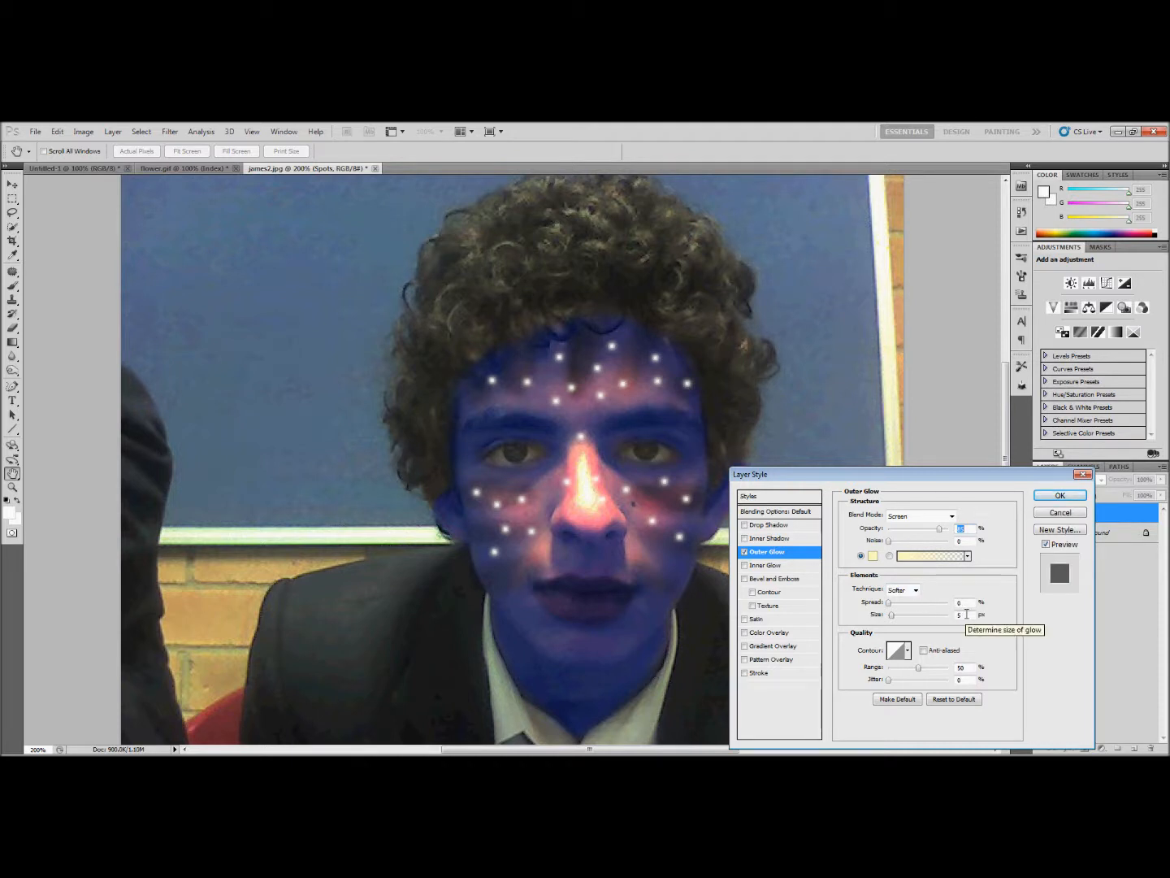
click(1060, 496)
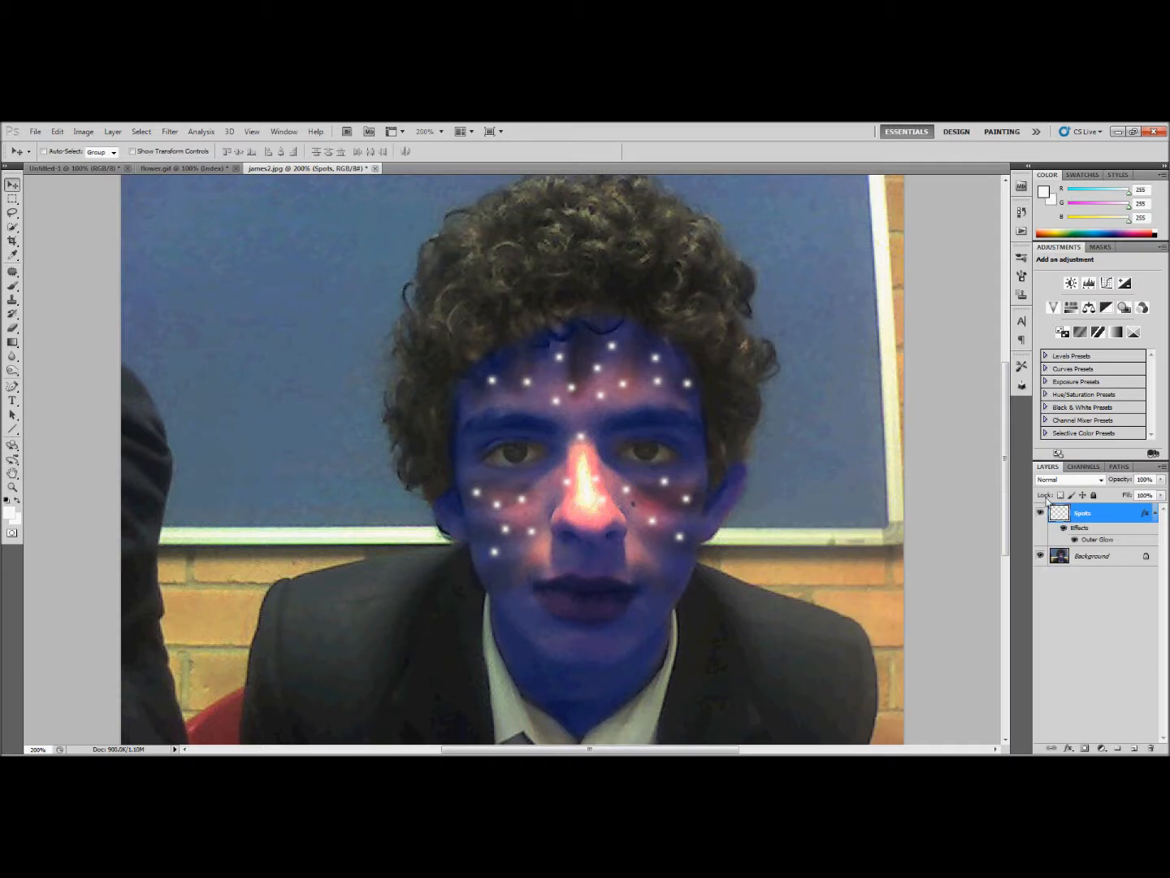
right_click(1079, 520)
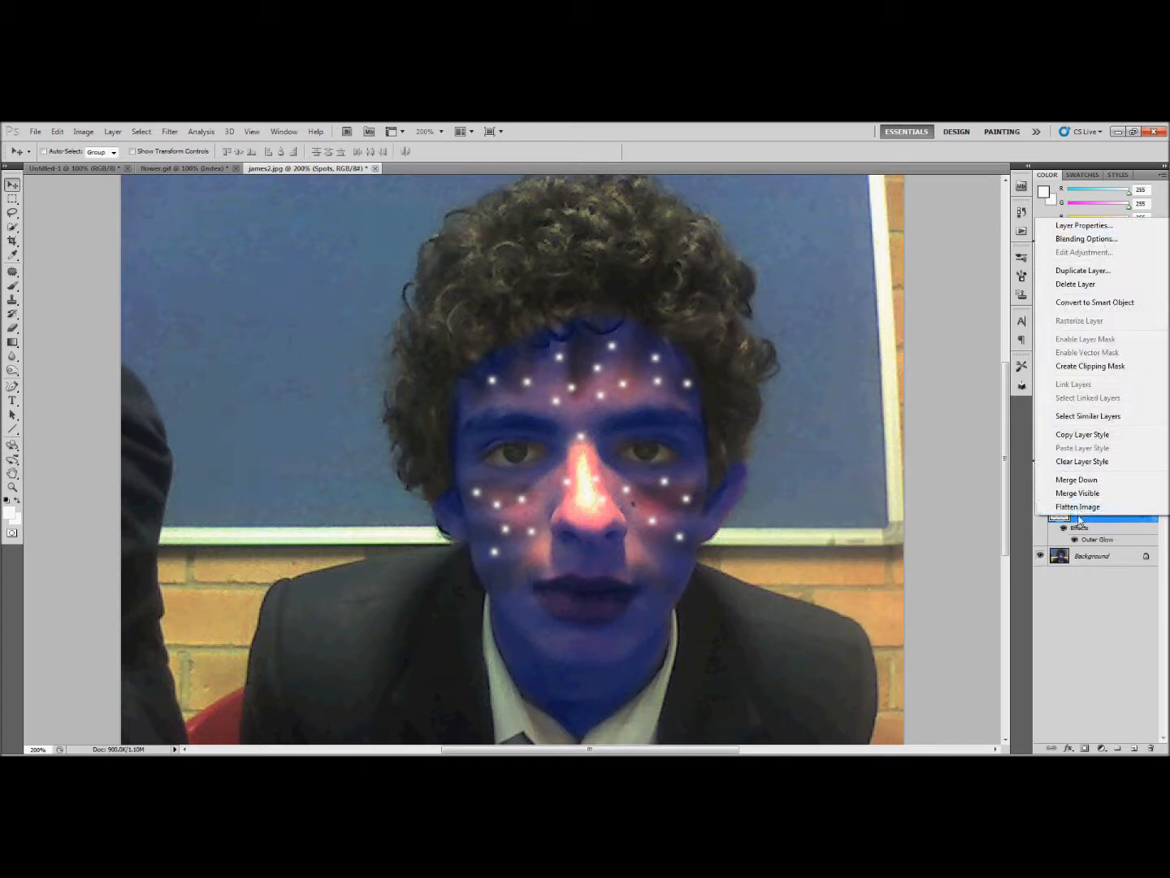
click(1076, 481)
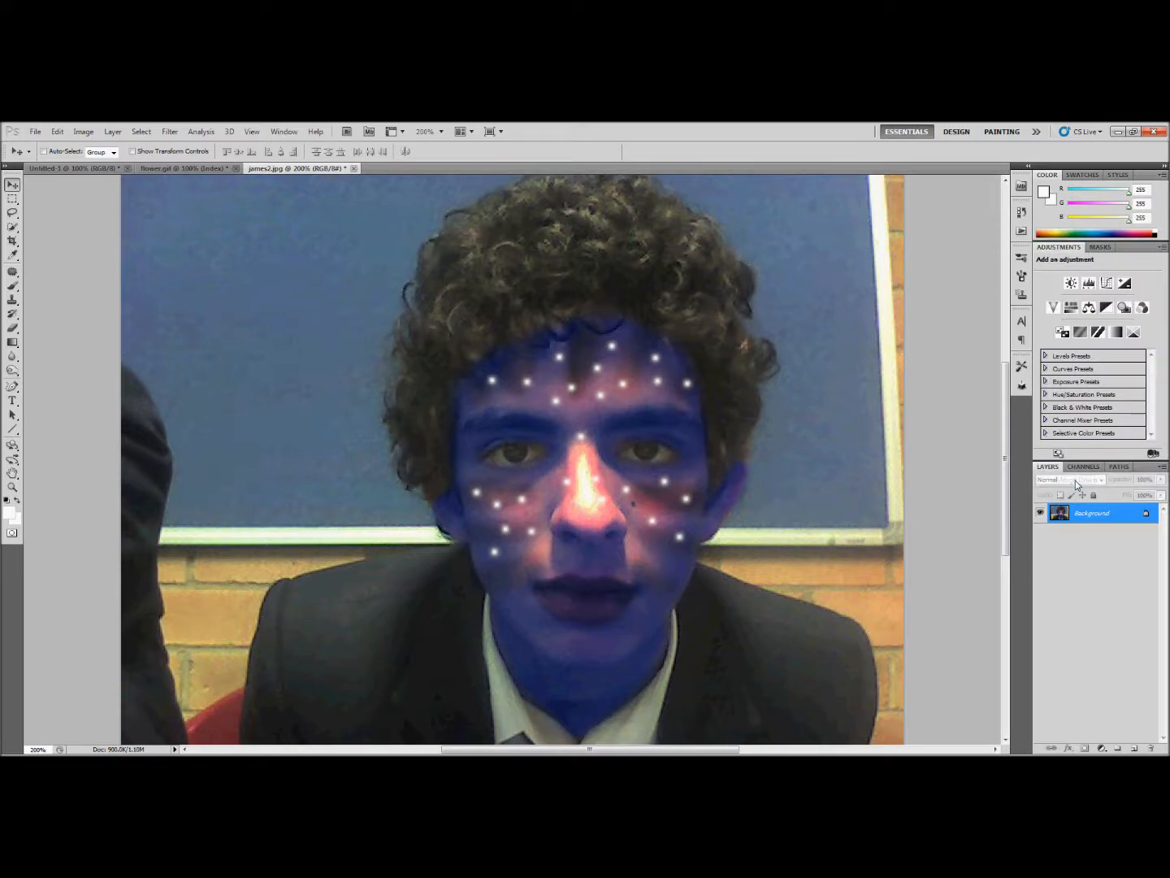
- Paint a quick mask over the iris of the eye beside the blackboard's darker side, leaving its pupil unmasked
click(13, 486)
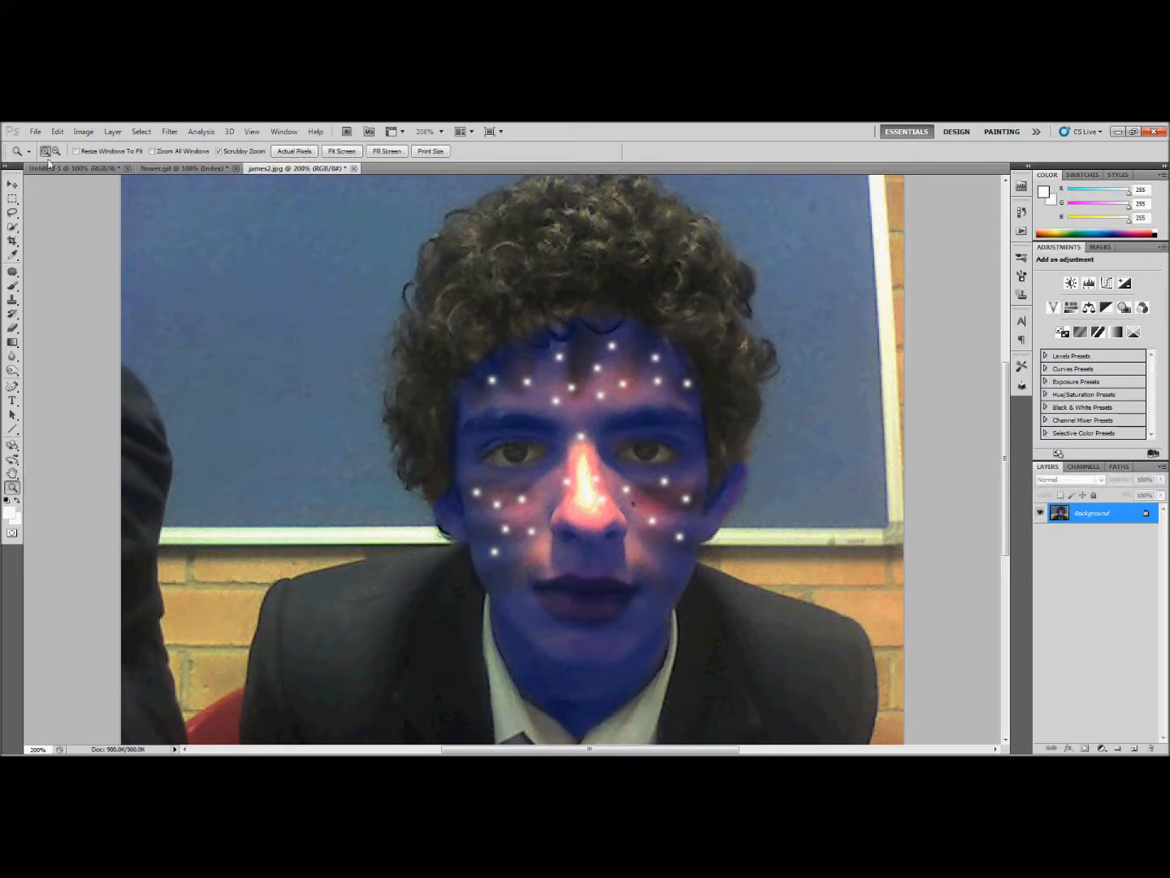
click(517, 457)
click(518, 457)
click(517, 457)
click(518, 457)
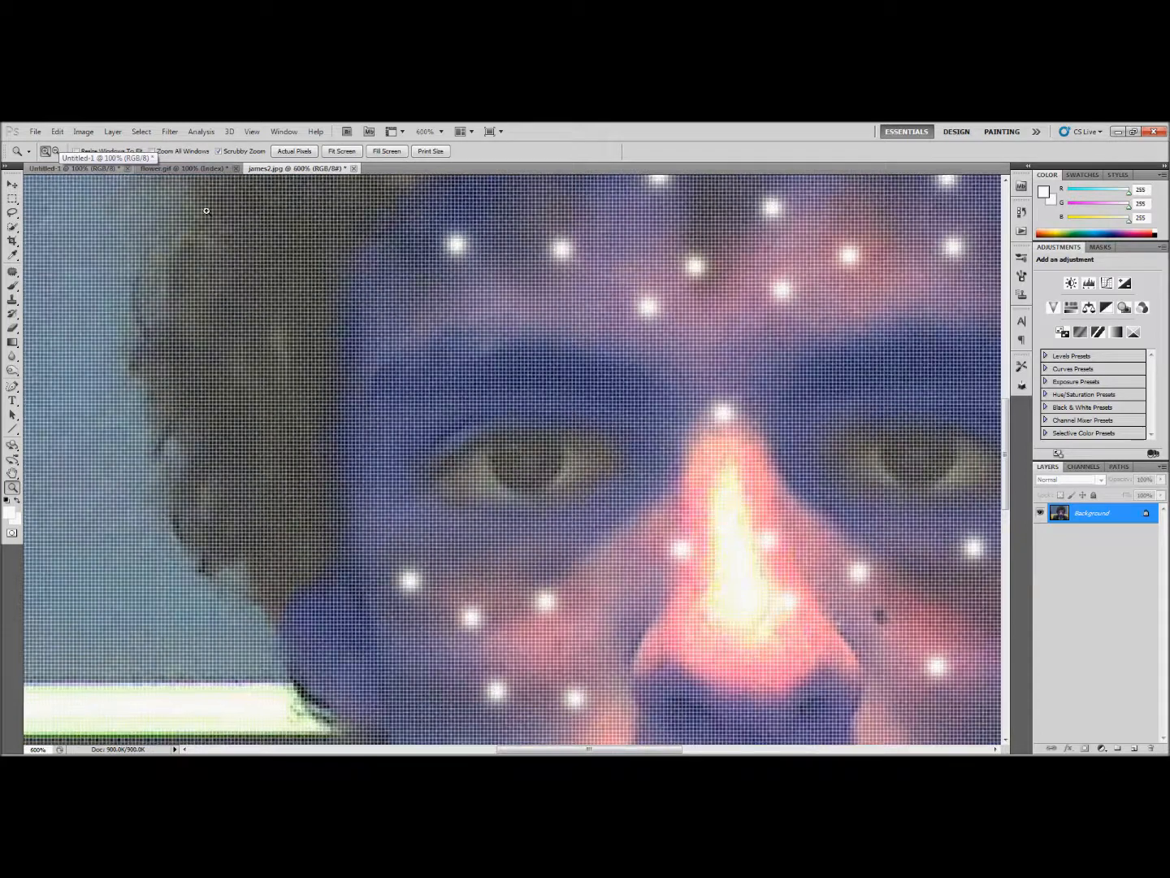
click(56, 151)
click(430, 418)
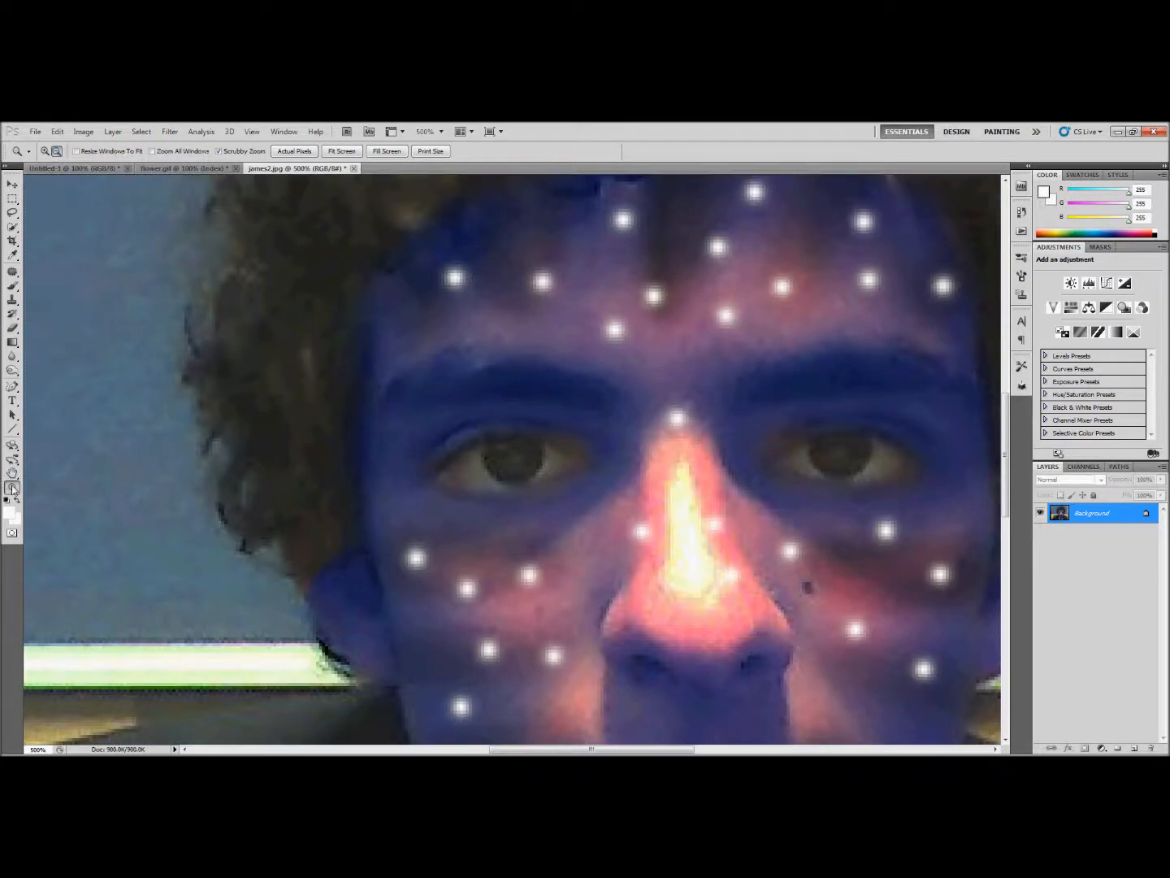
click(13, 534)
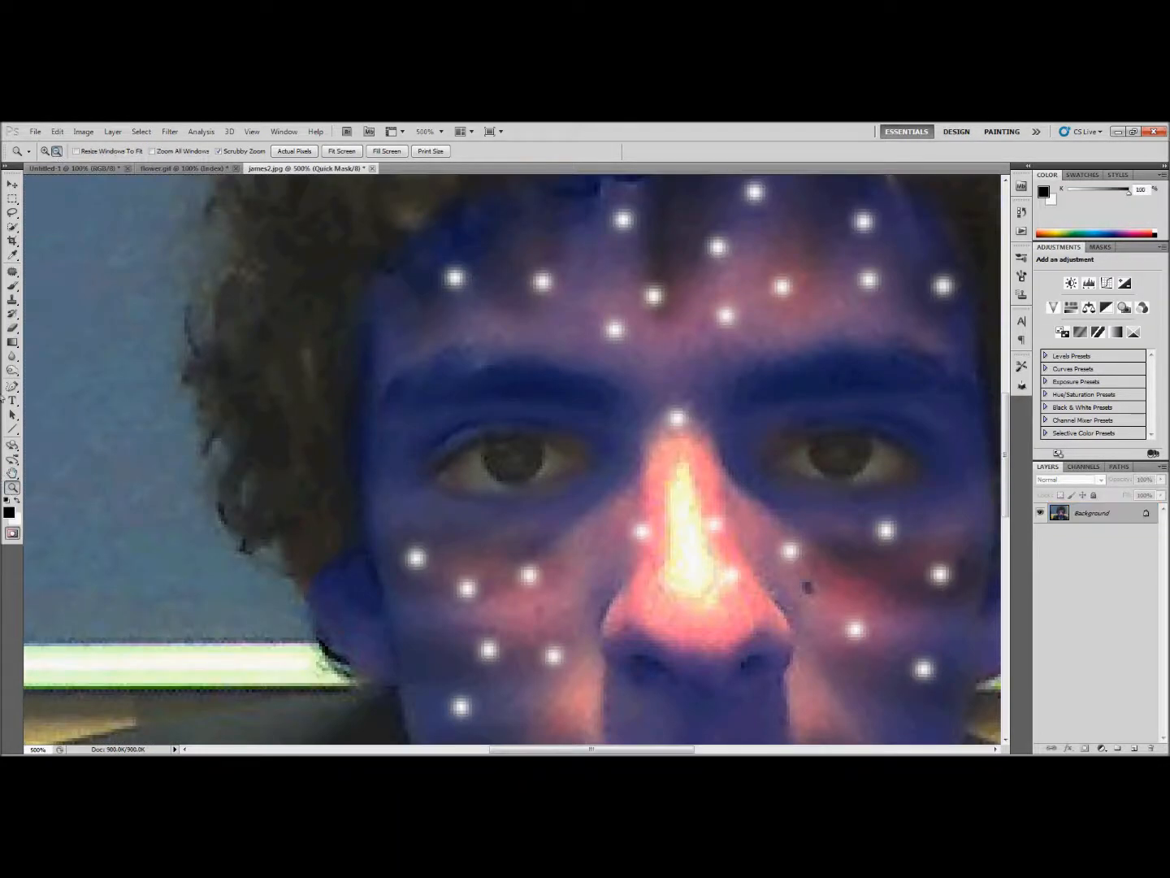
click(12, 286)
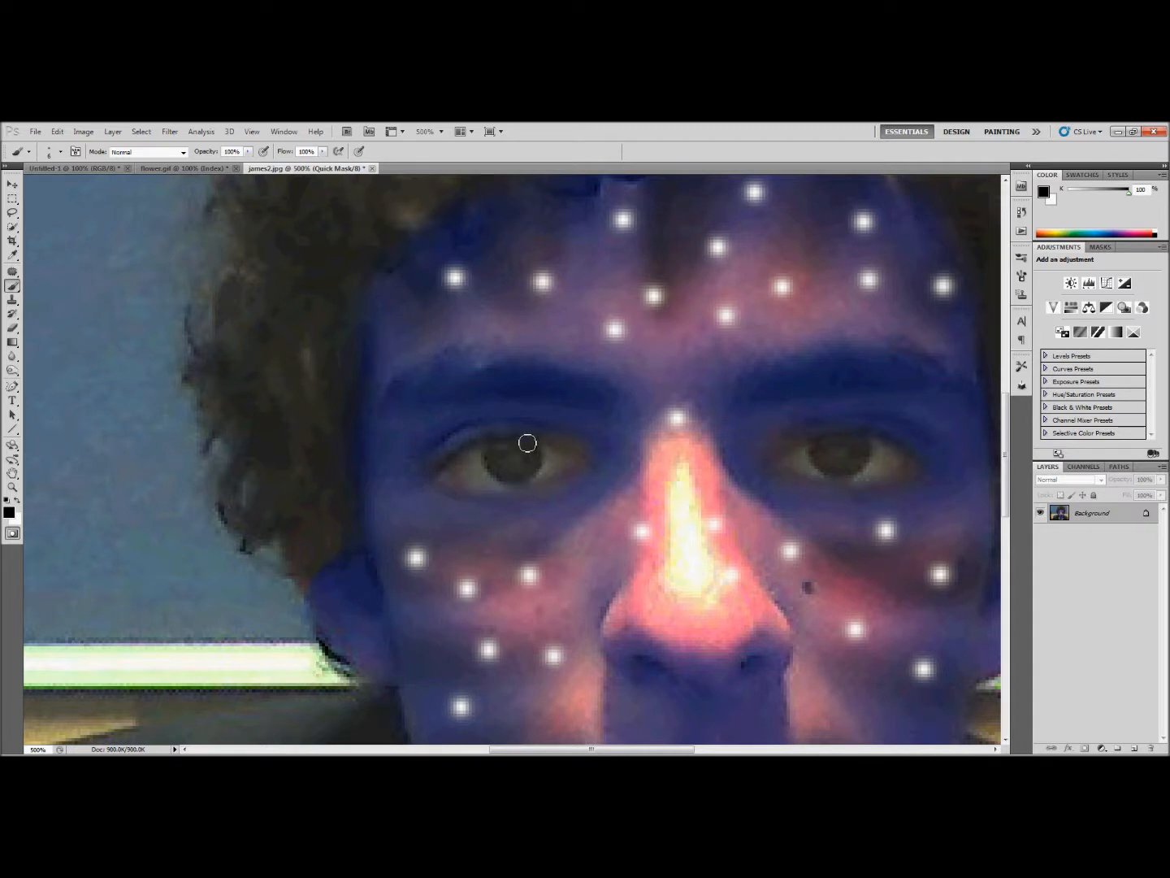
mouse_move(534, 448)
mouse_down()
mouse_move(508, 473)
mouse_move(495, 449)
mouse_move(492, 462)
mouse_move(527, 474)
mouse_move(535, 445)
mouse_move(509, 441)
mouse_up()
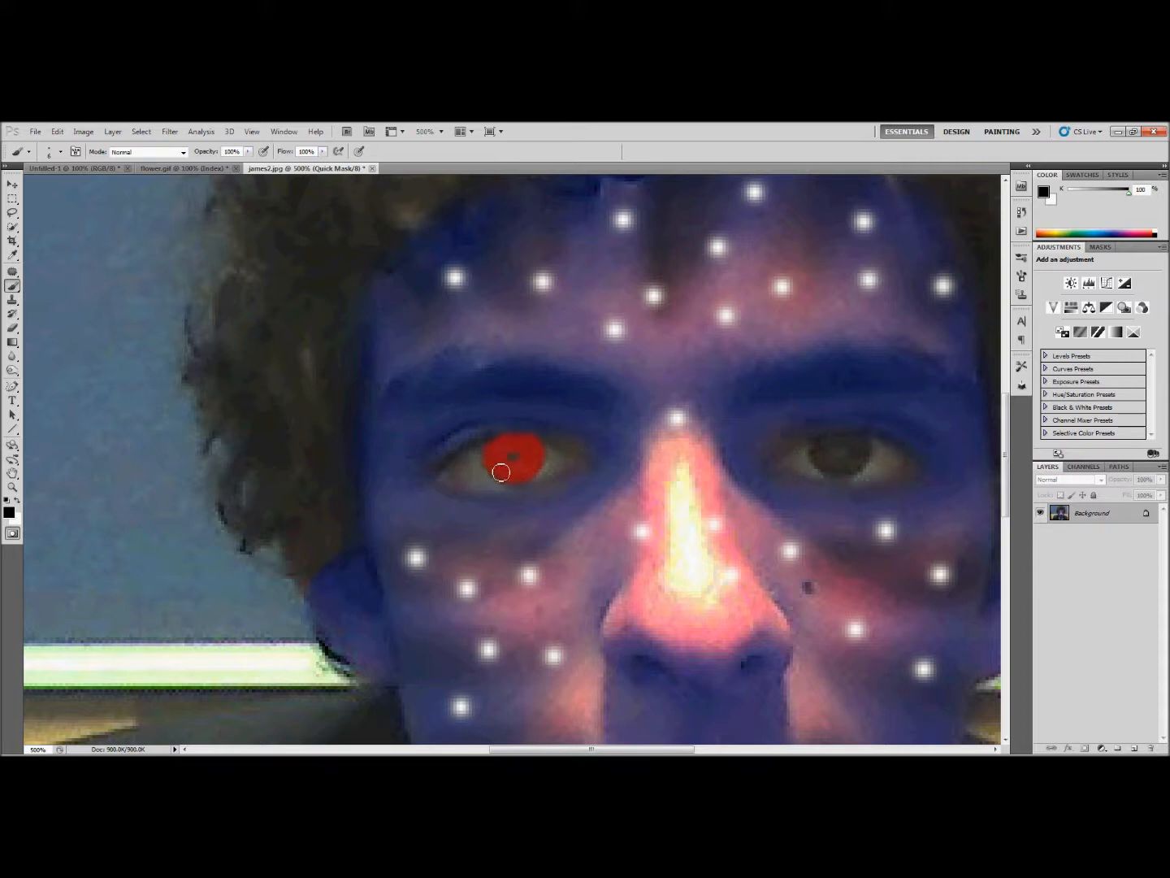
mouse_move(526, 475)
mouse_down()
mouse_move(530, 454)
mouse_move(507, 438)
mouse_up()
- Mask the other eye's iris around the pupil and convert the quick mask into a selection of both irises
mouse_move(851, 443)
mouse_down()
mouse_move(827, 466)
mouse_move(821, 456)
mouse_move(824, 442)
mouse_move(854, 439)
mouse_move(814, 445)
mouse_move(829, 472)
mouse_up()
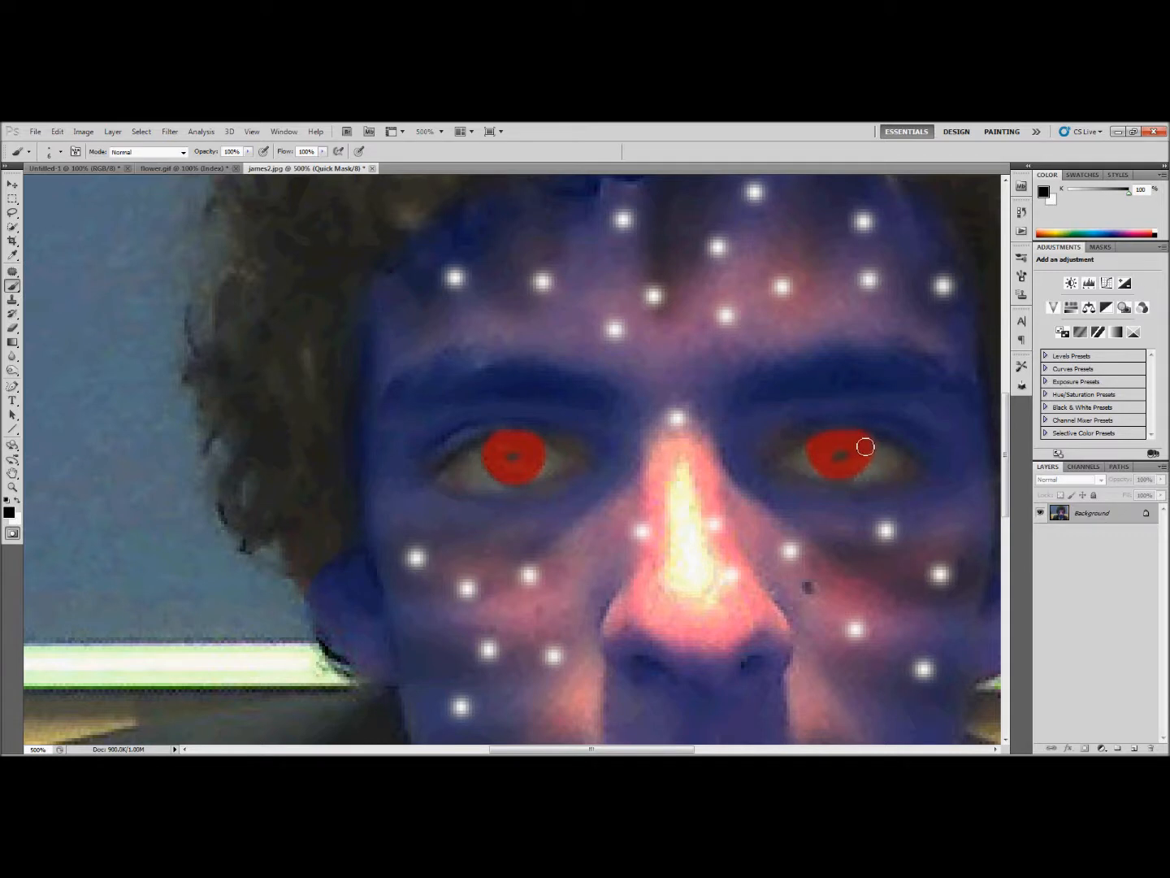
scroll(813, 443, down, 1)
click(12, 534)
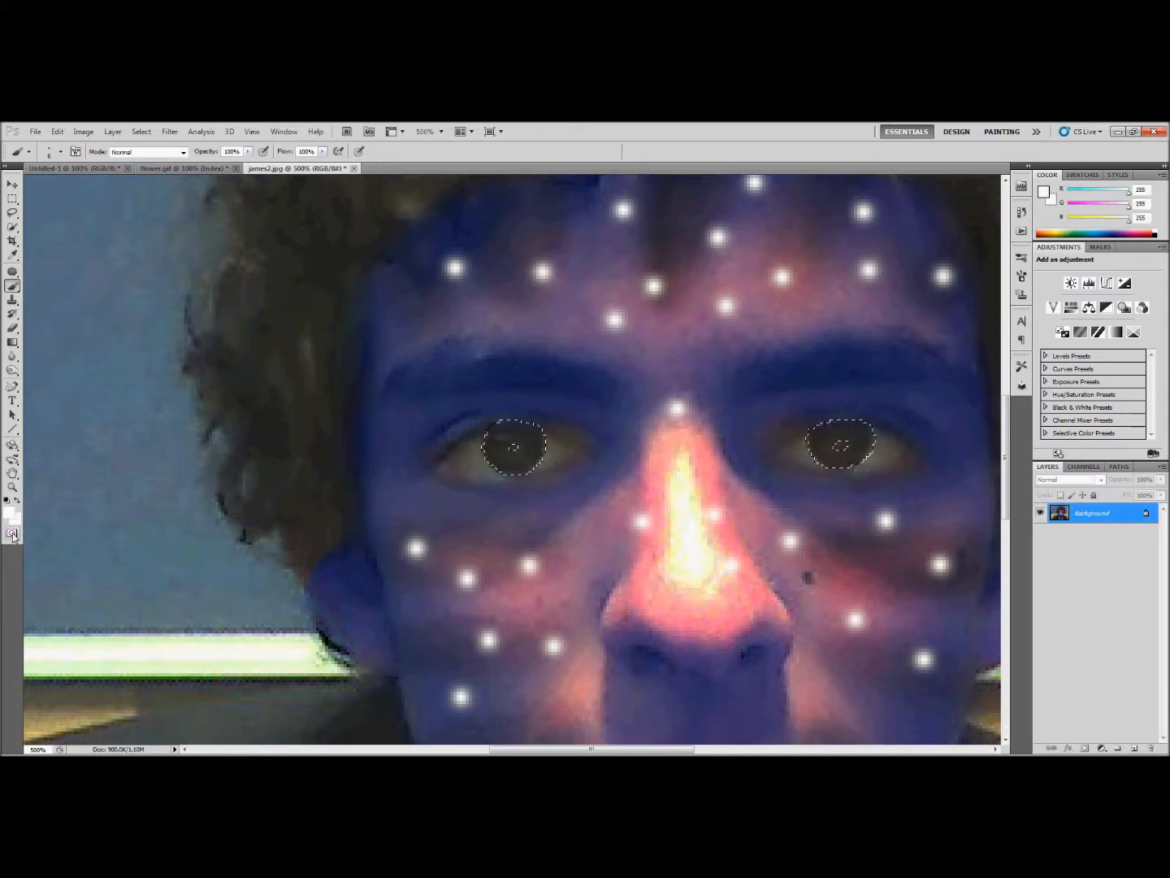
click(13, 199)
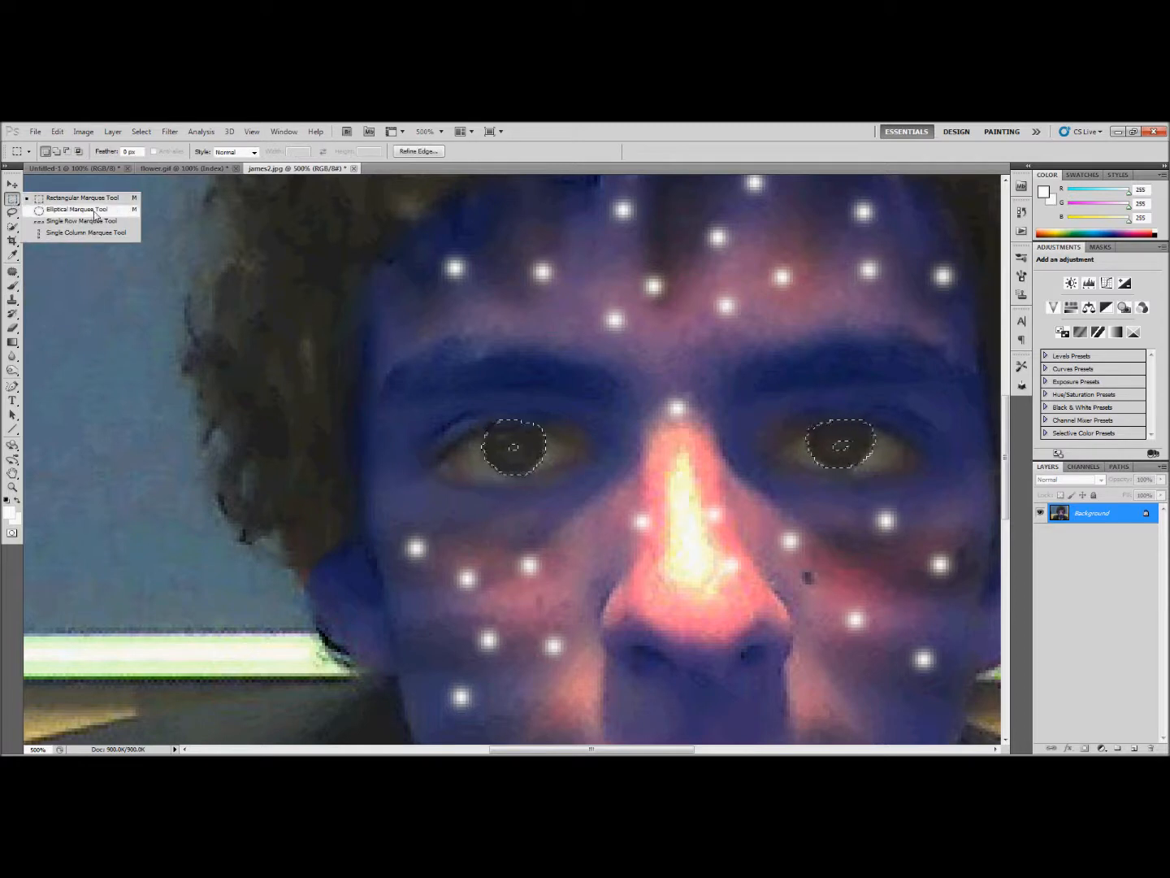
right_click(533, 449)
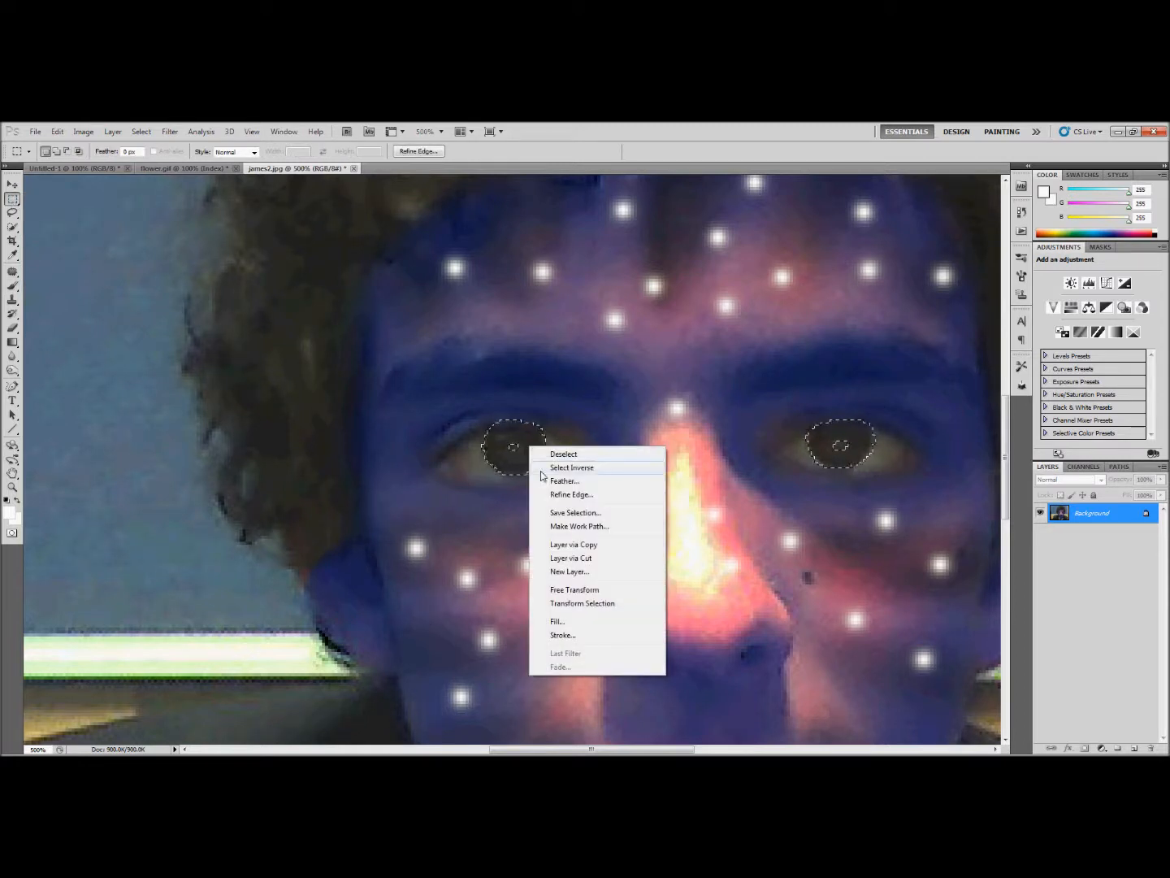
click(538, 468)
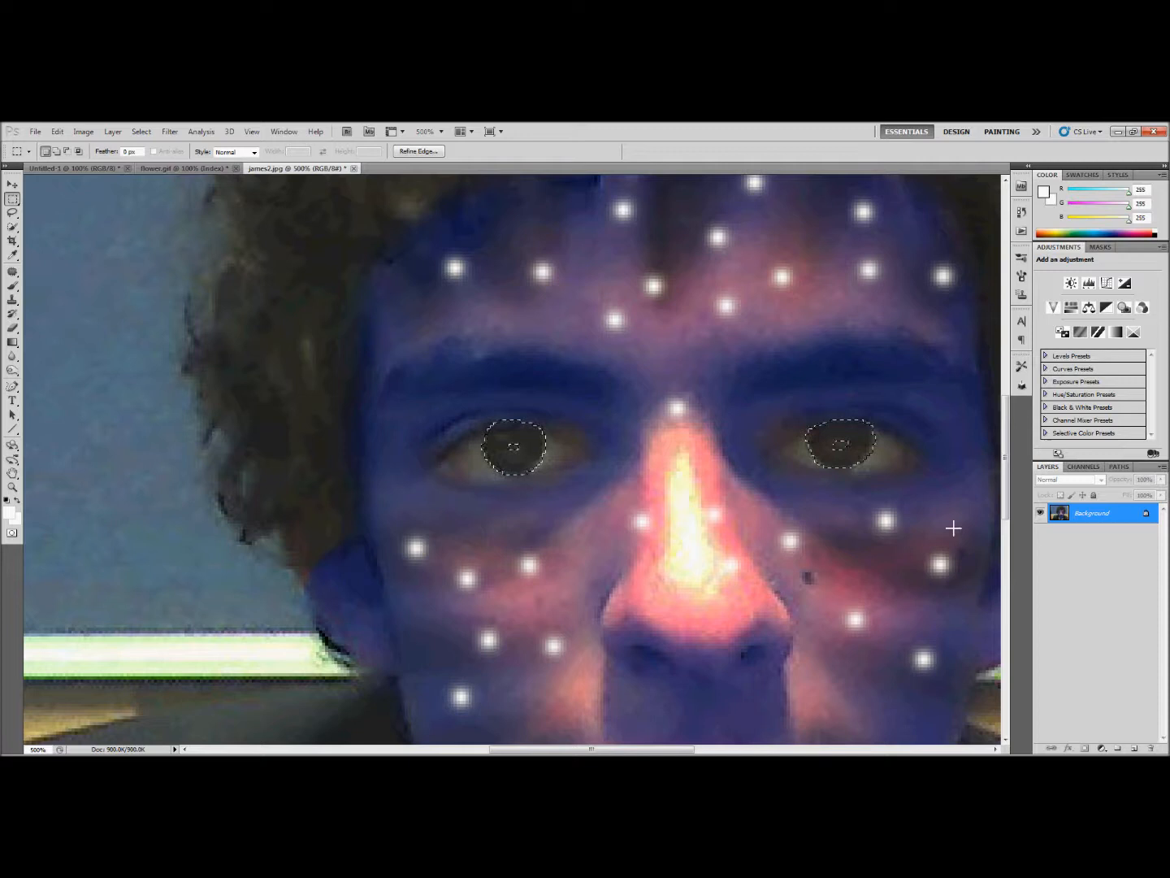
- Recolour the selected irises with Color Balance, setting the yellow-blue level to -100 in the midtones
click(83, 131)
mouse_move(99, 166)
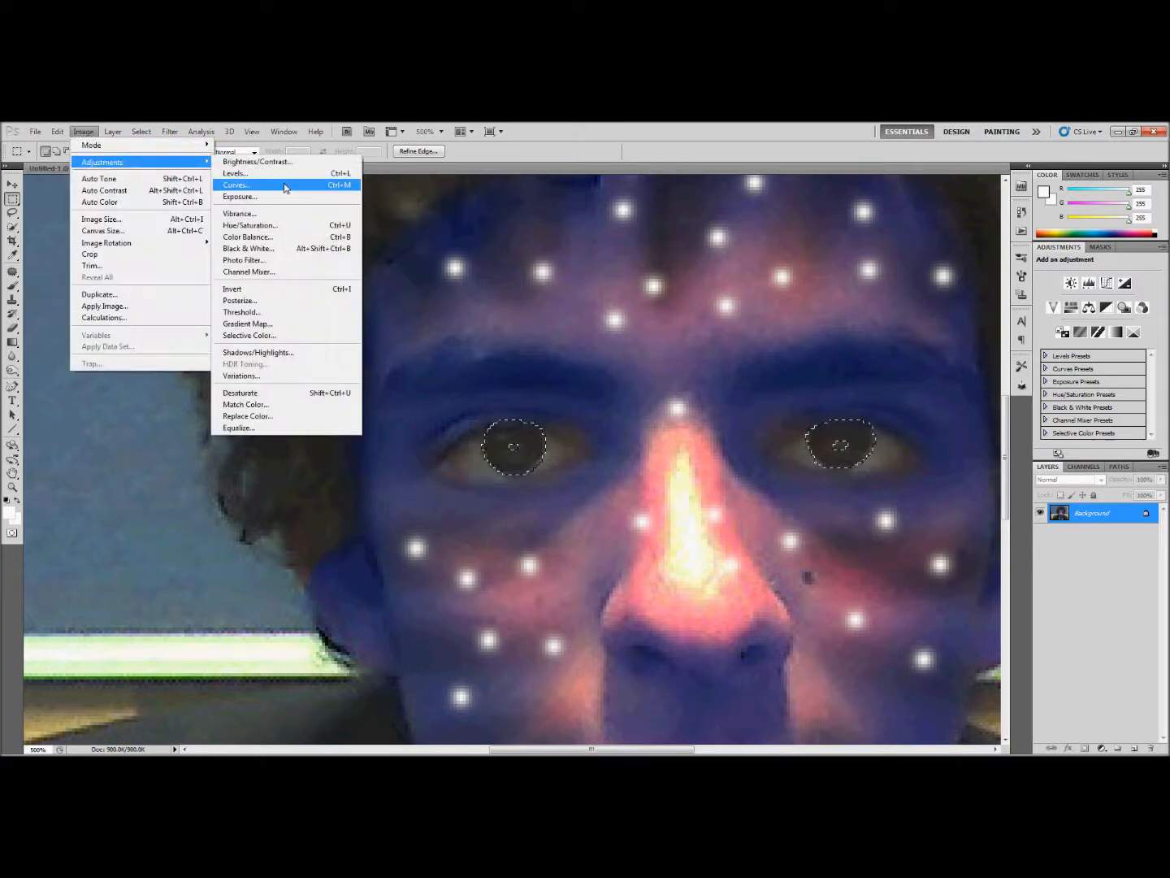
click(247, 236)
drag(558, 368, 488, 379)
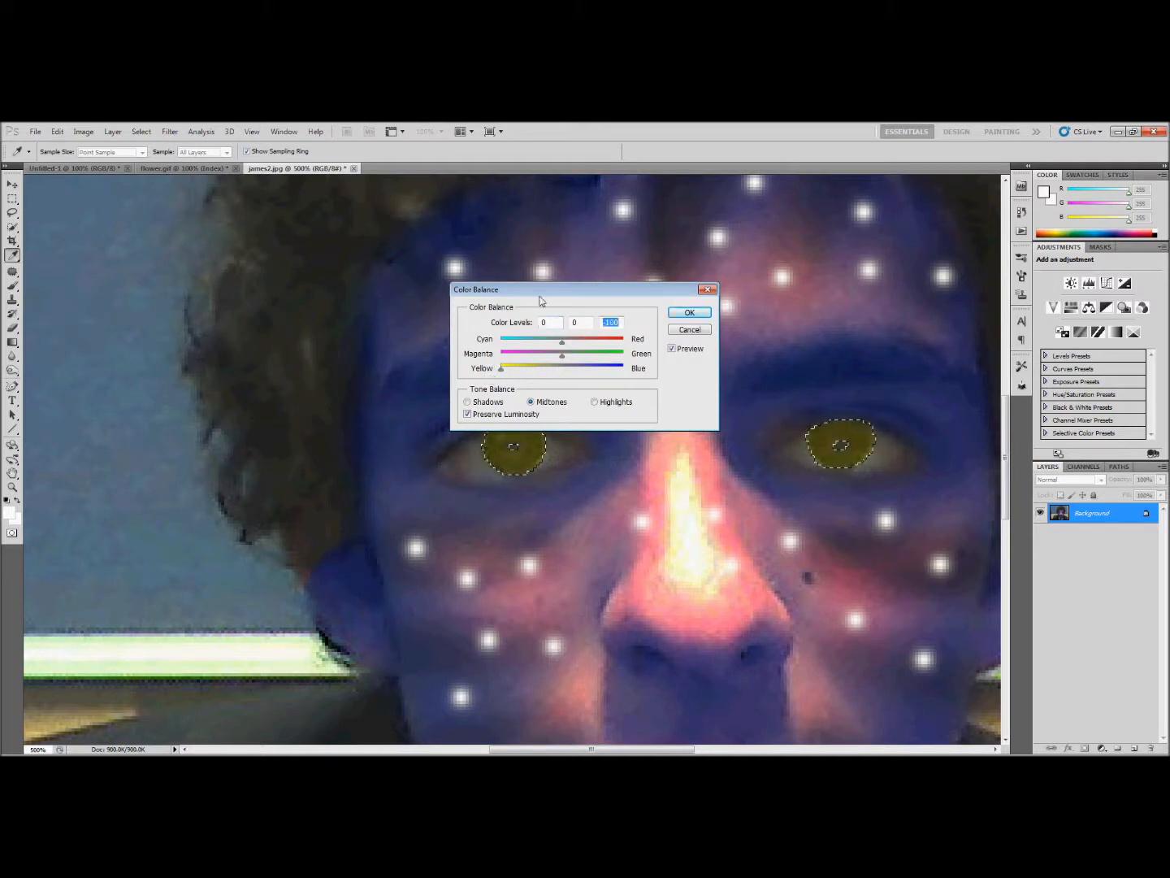
drag(541, 293, 546, 211)
click(688, 235)
key(m)
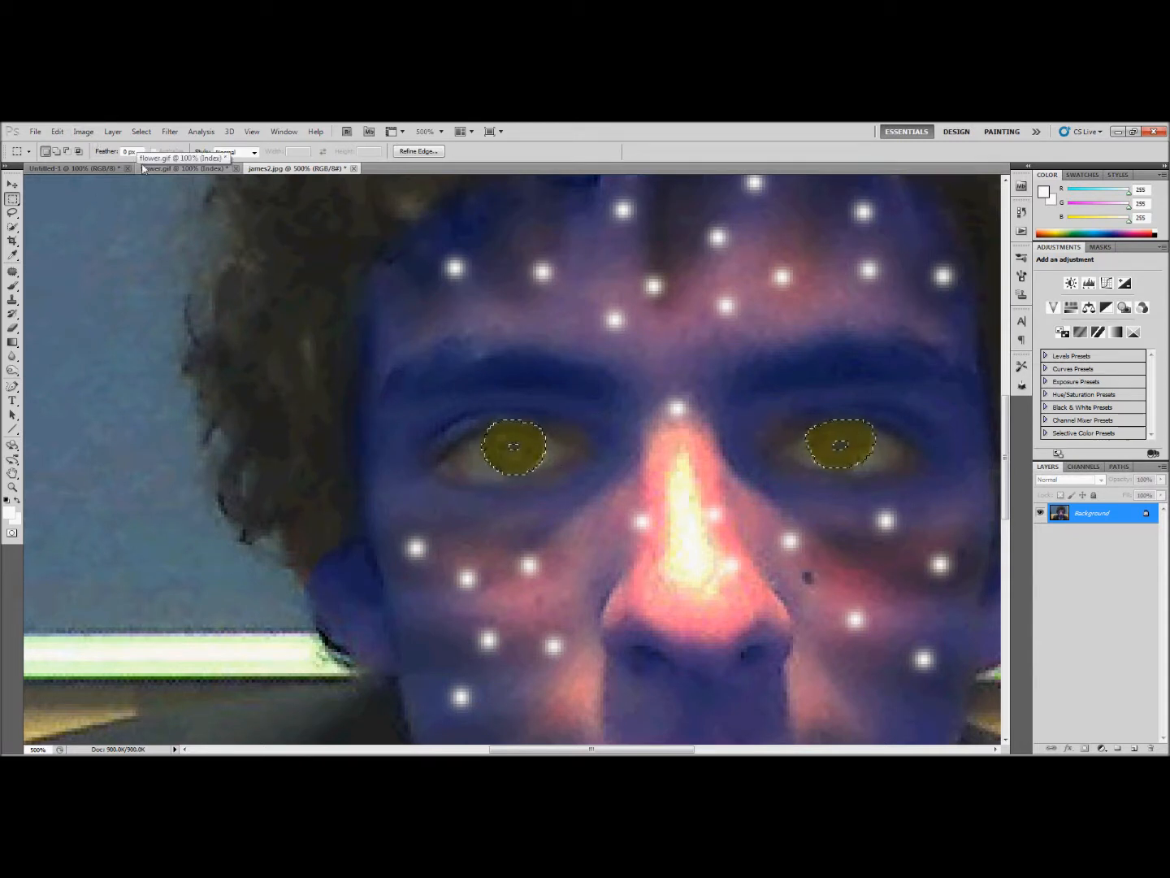
- Apply a second Color Balance adjustment to strengthen the yellow of the irises, and remove the selection
click(79, 134)
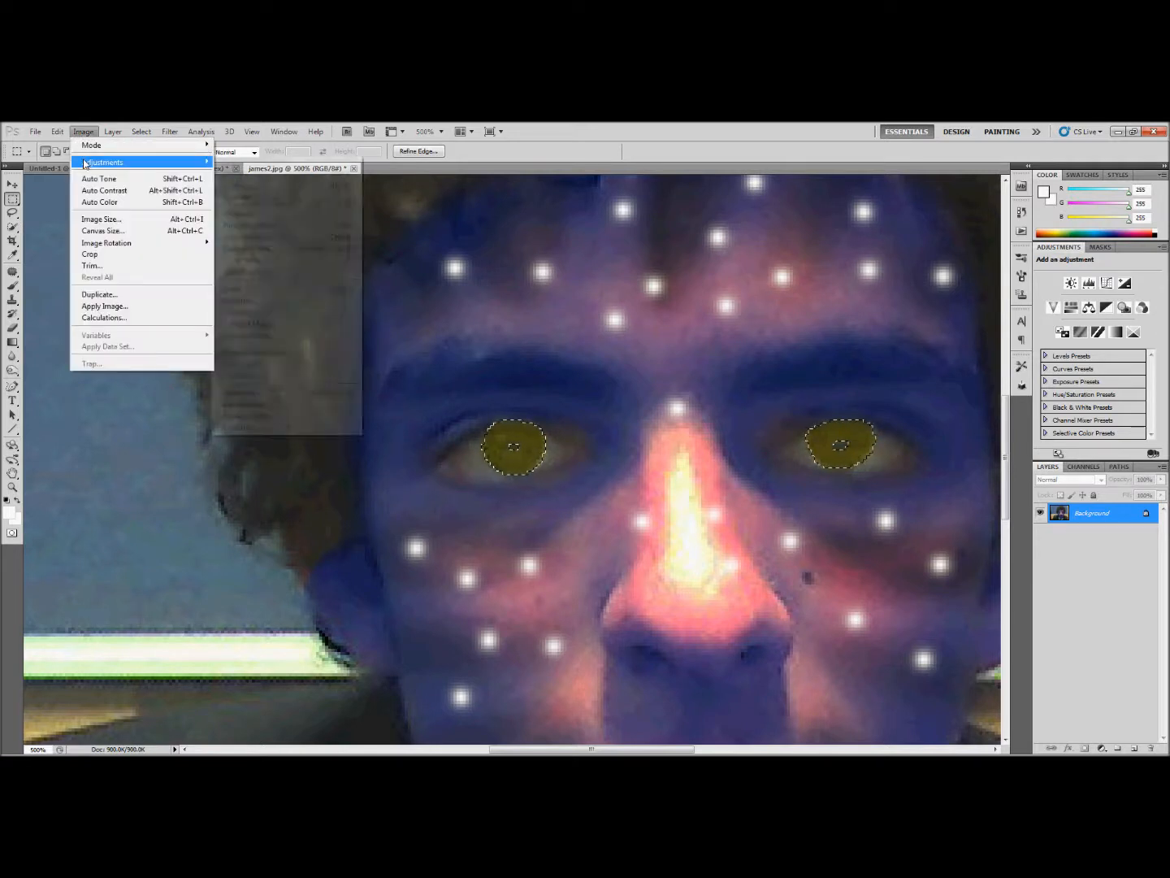
mouse_move(114, 162)
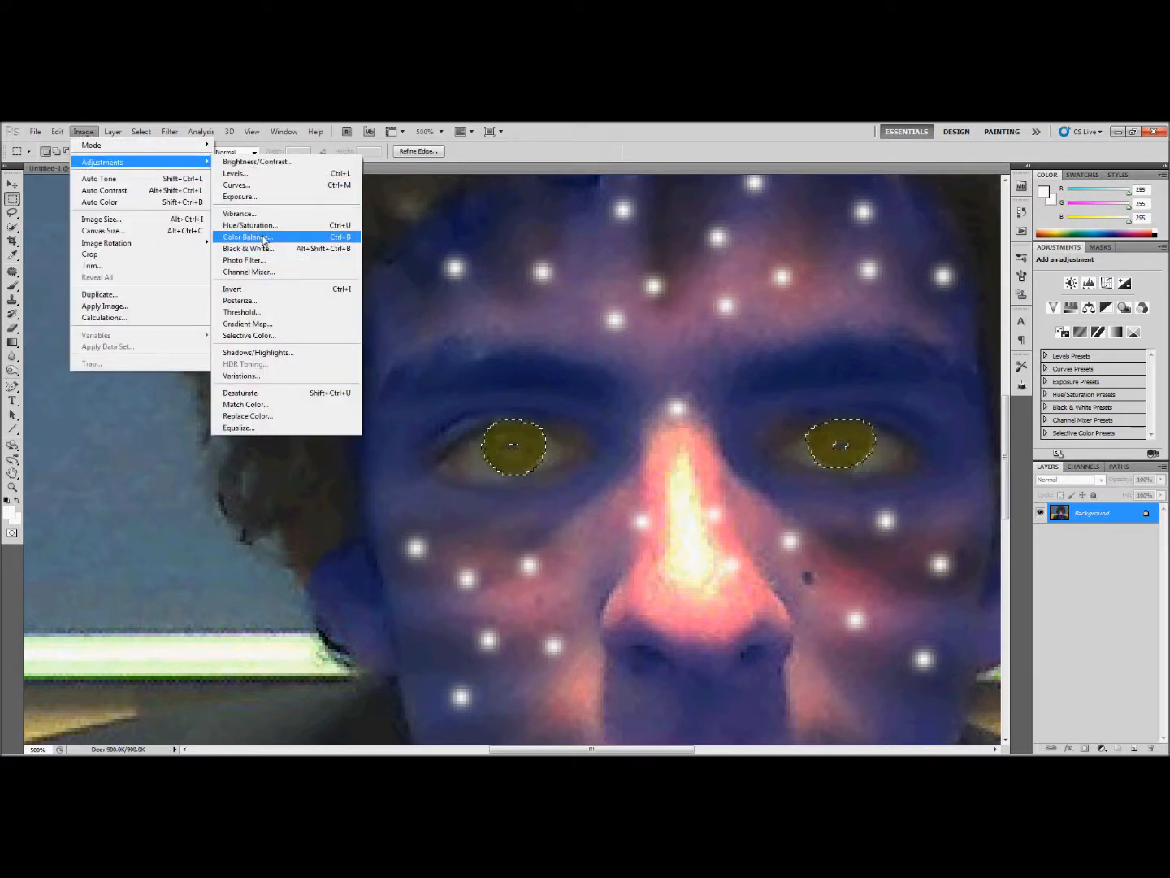
click(263, 238)
drag(529, 293, 519, 289)
click(688, 232)
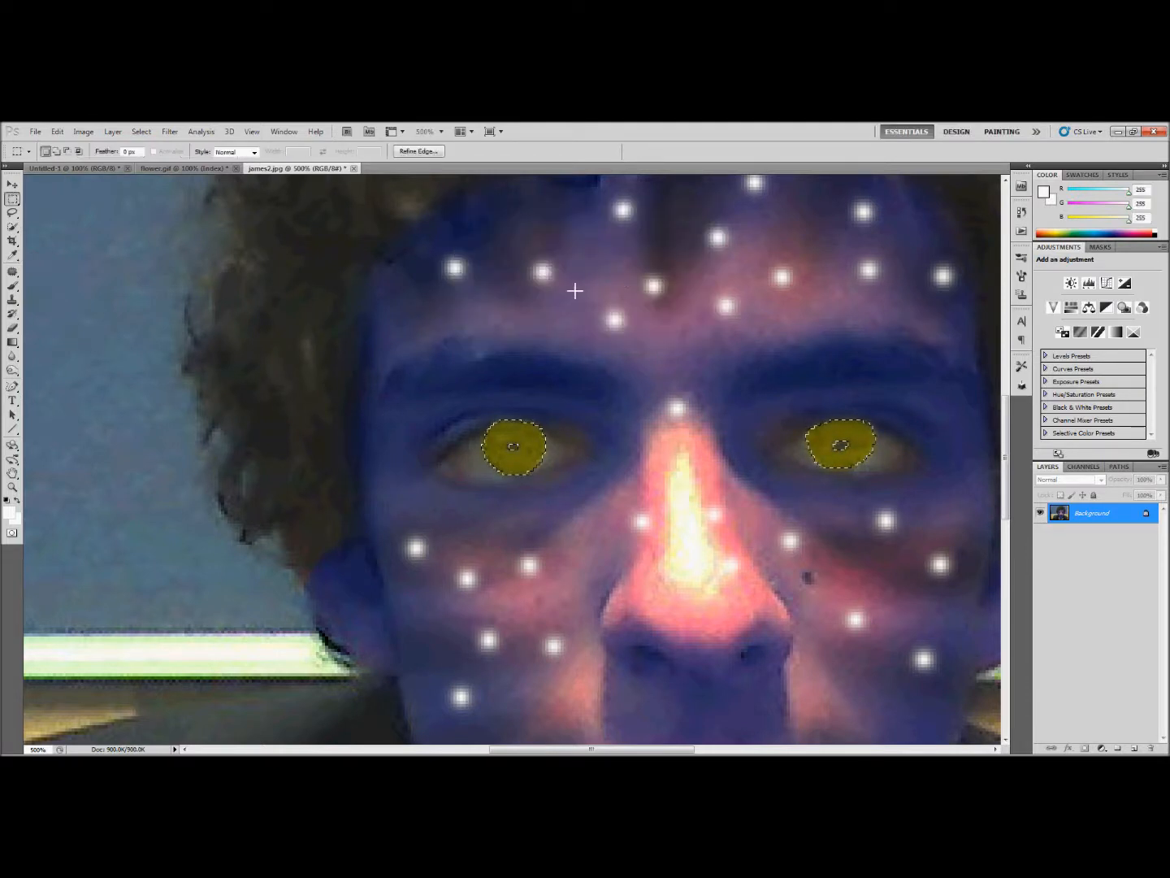
key(ctrl+d)
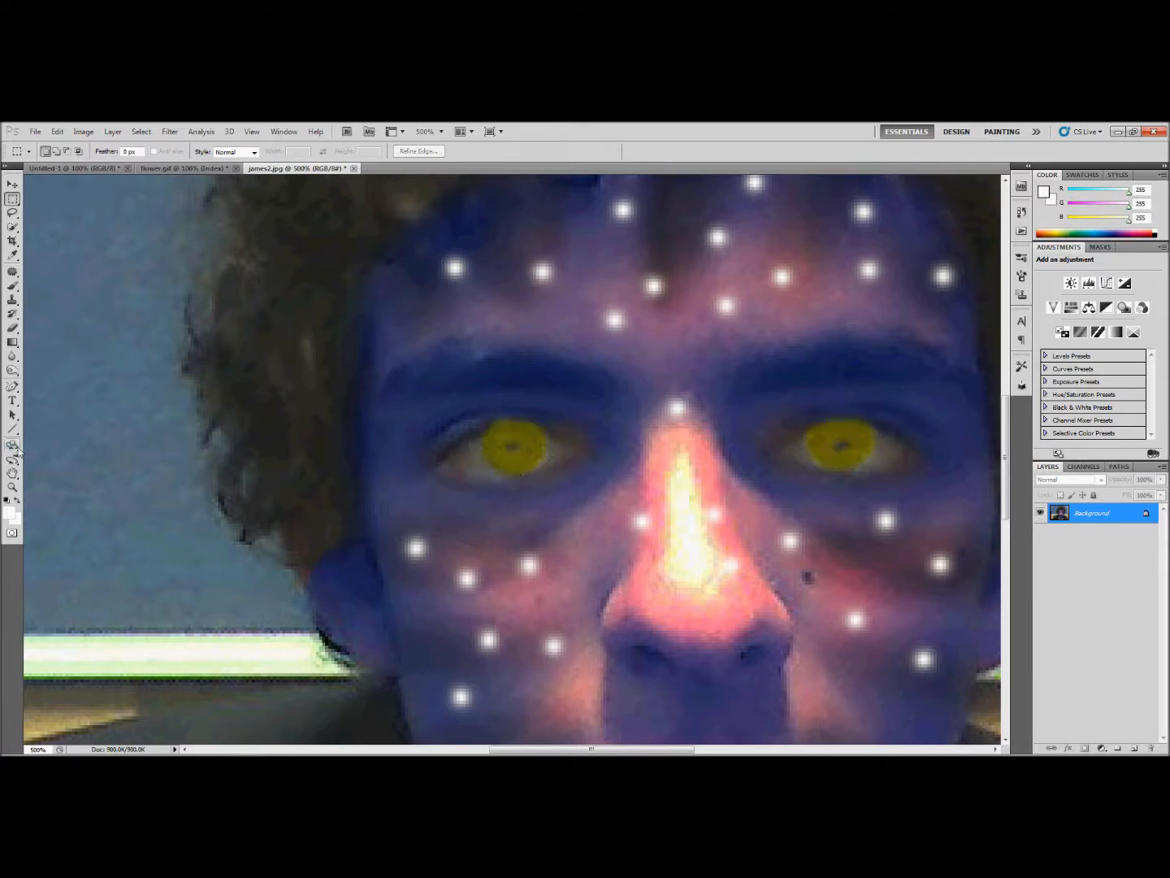
- Examine the yellow eyes both within the whole portrait and close up
click(13, 487)
alt+click(204, 284)
alt+click(204, 284)
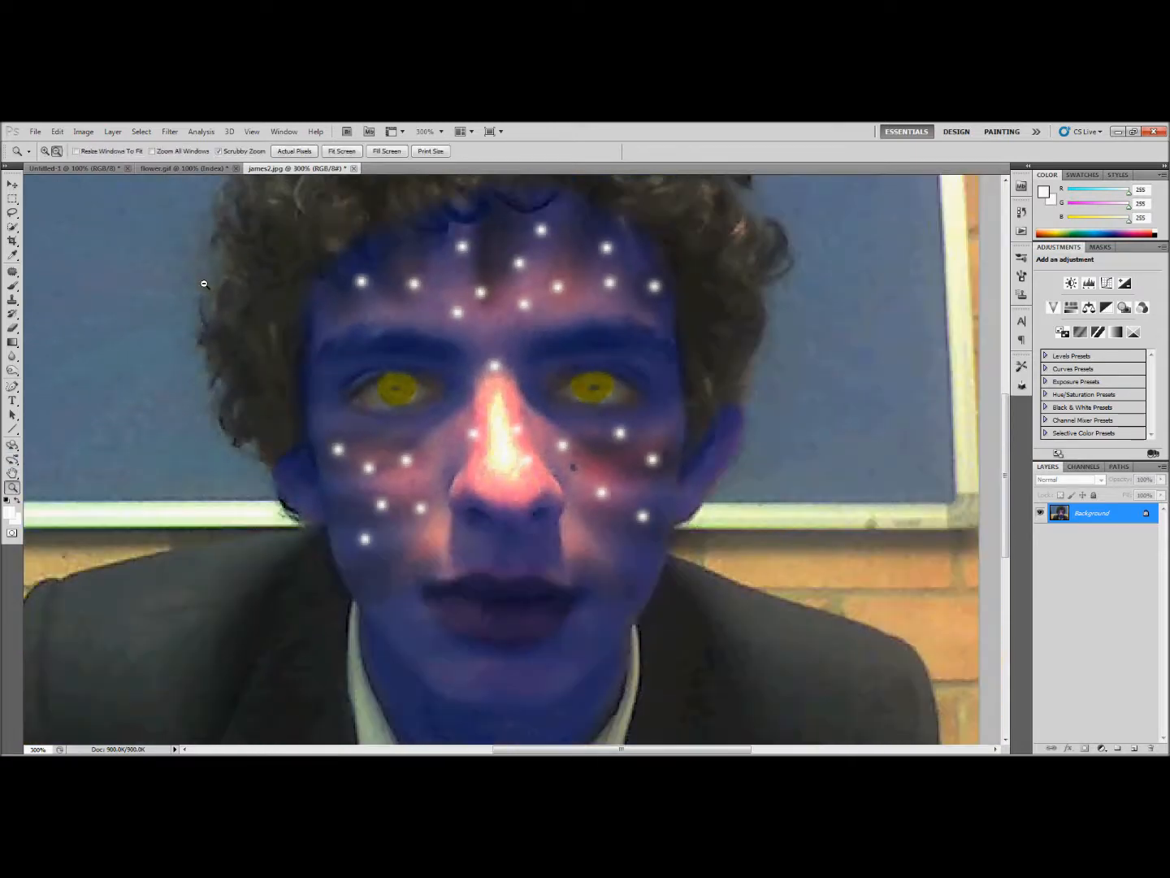
alt+click(200, 286)
scroll(203, 291, up, 3)
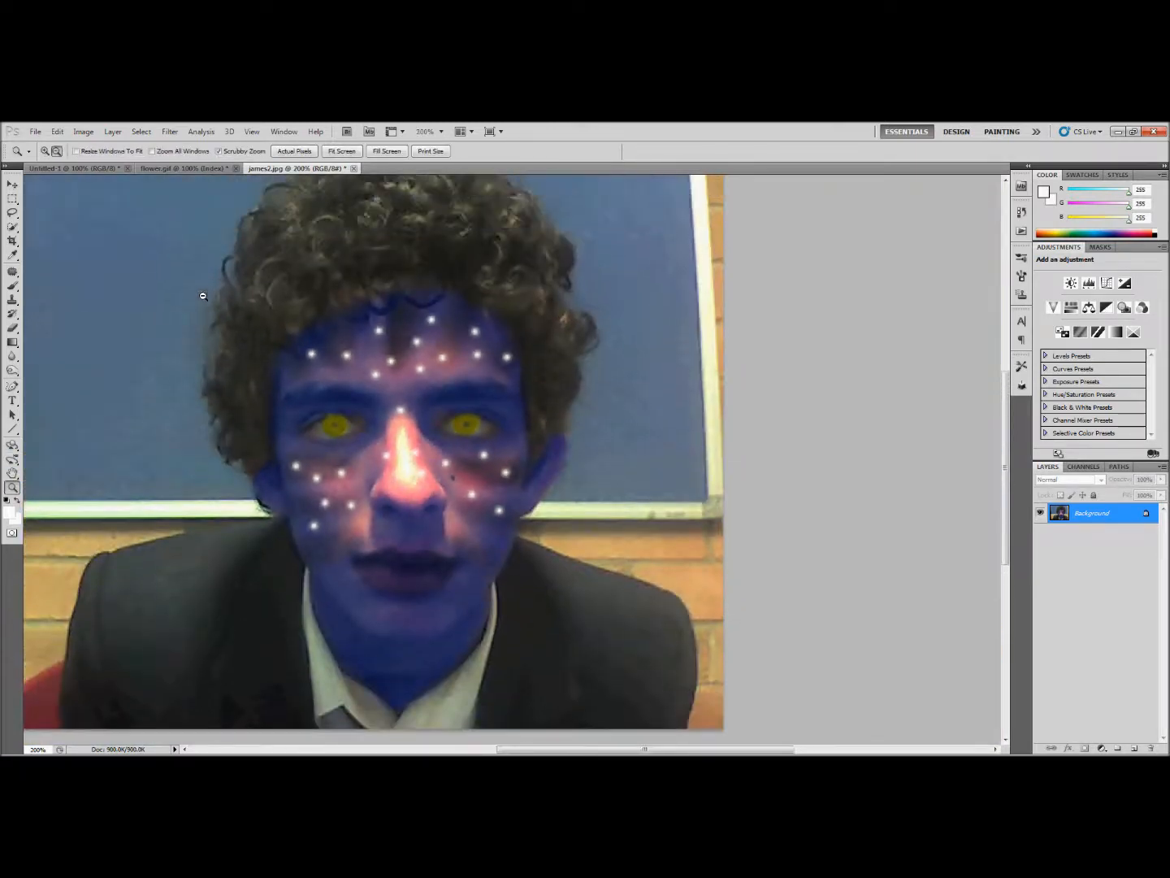
drag(244, 370, 370, 435)
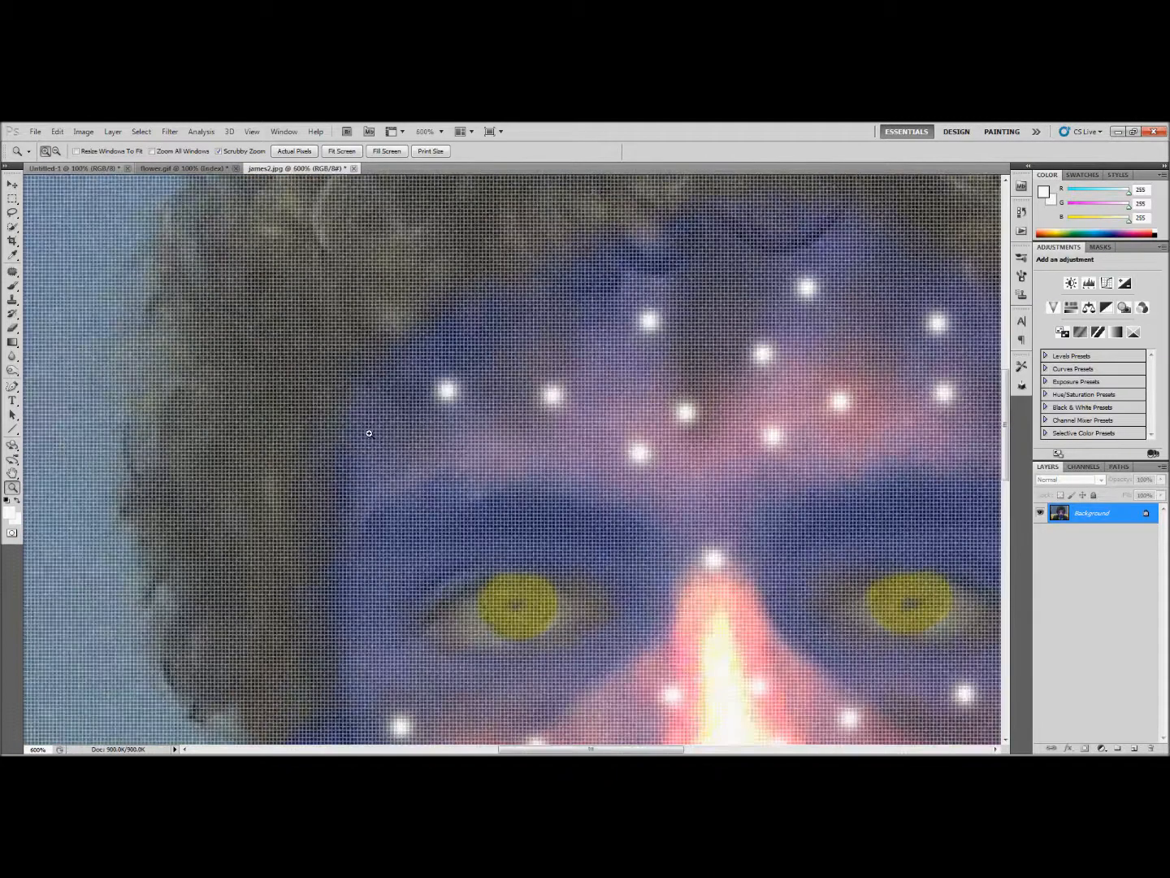
alt+click(45, 287)
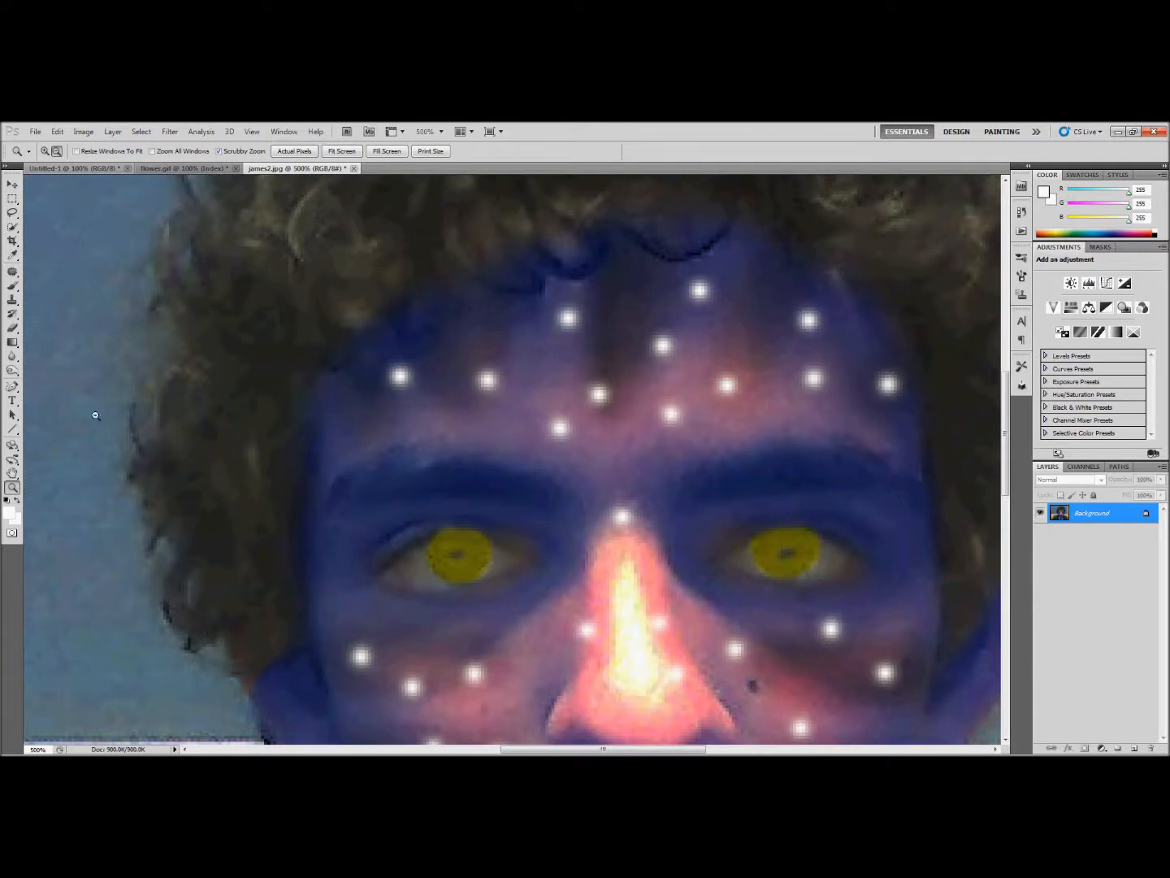
scroll(482, 551, down, 2)
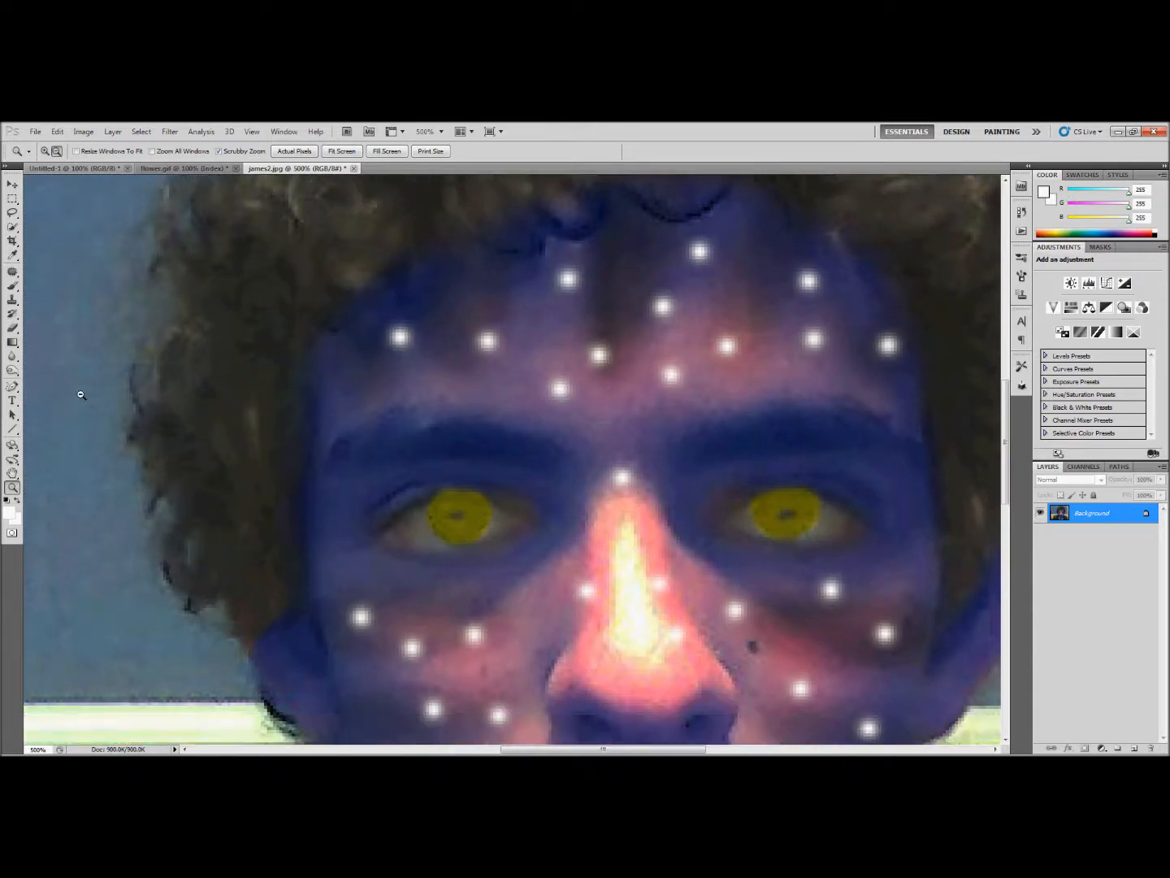
- Brighten the upper irises of both eyes with a small, soft Dodge tool brush, using the Highlights range at 60% exposure
click(12, 369)
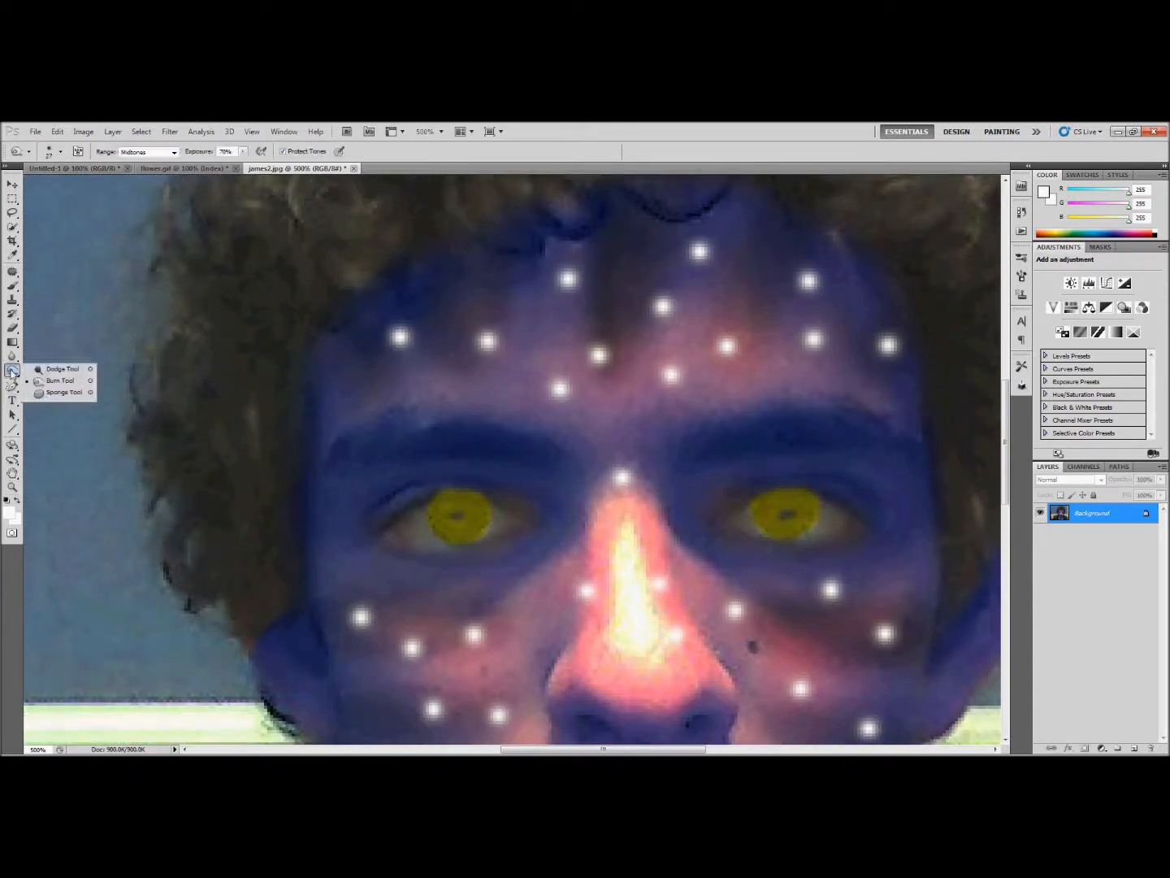
click(48, 371)
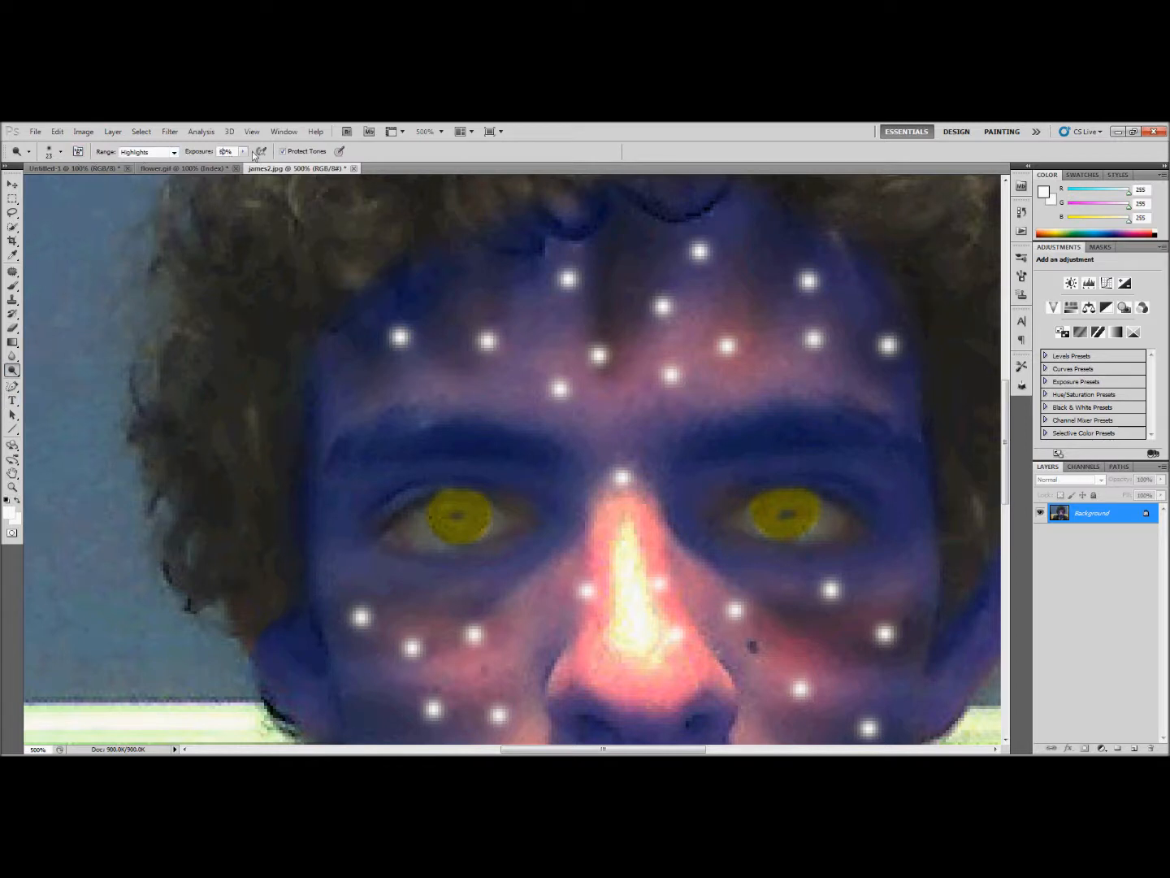
click(61, 152)
drag(31, 186, 21, 189)
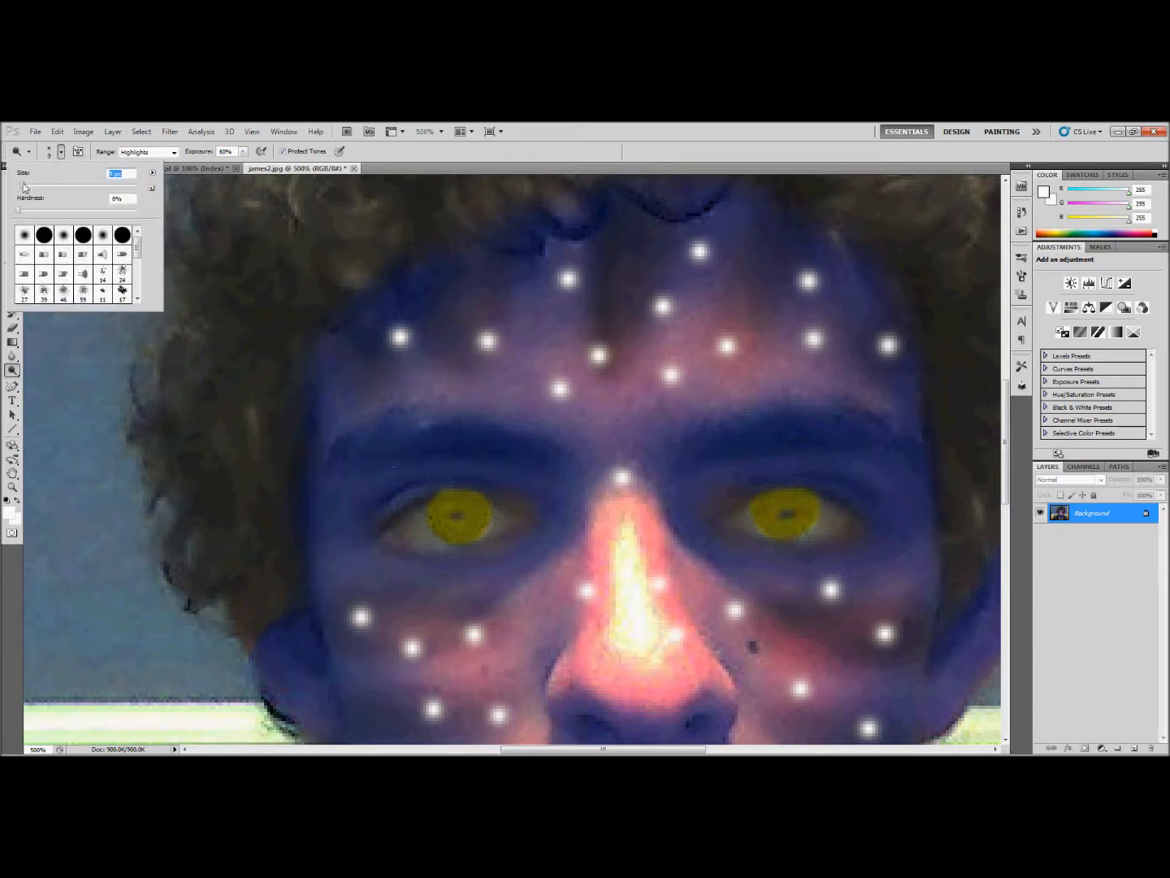
mouse_move(478, 510)
mouse_down()
mouse_move(444, 508)
mouse_move(476, 504)
mouse_move(451, 498)
mouse_move(473, 504)
mouse_move(442, 512)
mouse_move(478, 511)
mouse_up()
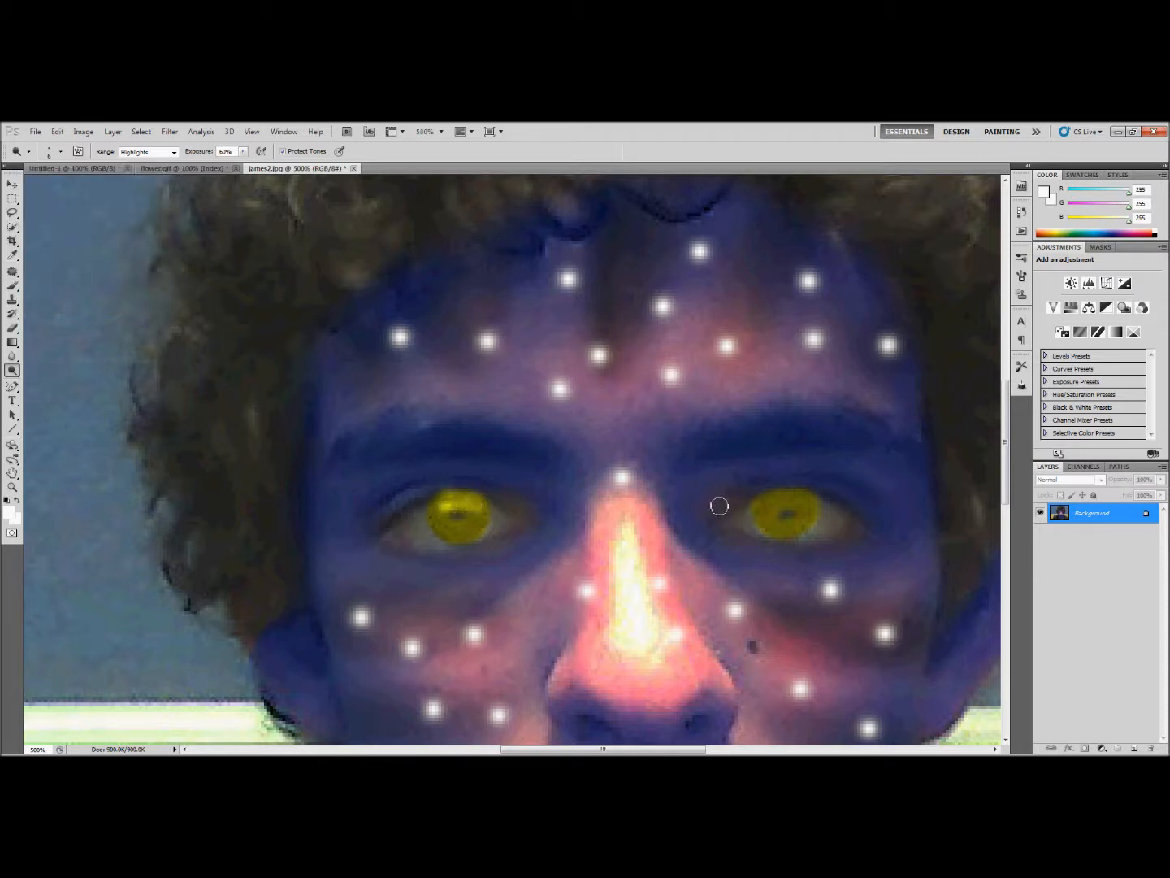
mouse_move(790, 499)
mouse_down()
mouse_move(764, 514)
mouse_move(811, 509)
mouse_move(786, 500)
mouse_move(767, 511)
mouse_move(807, 509)
mouse_move(765, 511)
mouse_move(808, 501)
mouse_move(777, 505)
mouse_move(769, 529)
mouse_move(805, 520)
mouse_up()
mouse_move(447, 518)
mouse_down()
mouse_move(468, 536)
mouse_move(481, 519)
mouse_move(450, 511)
mouse_move(486, 513)
mouse_up()
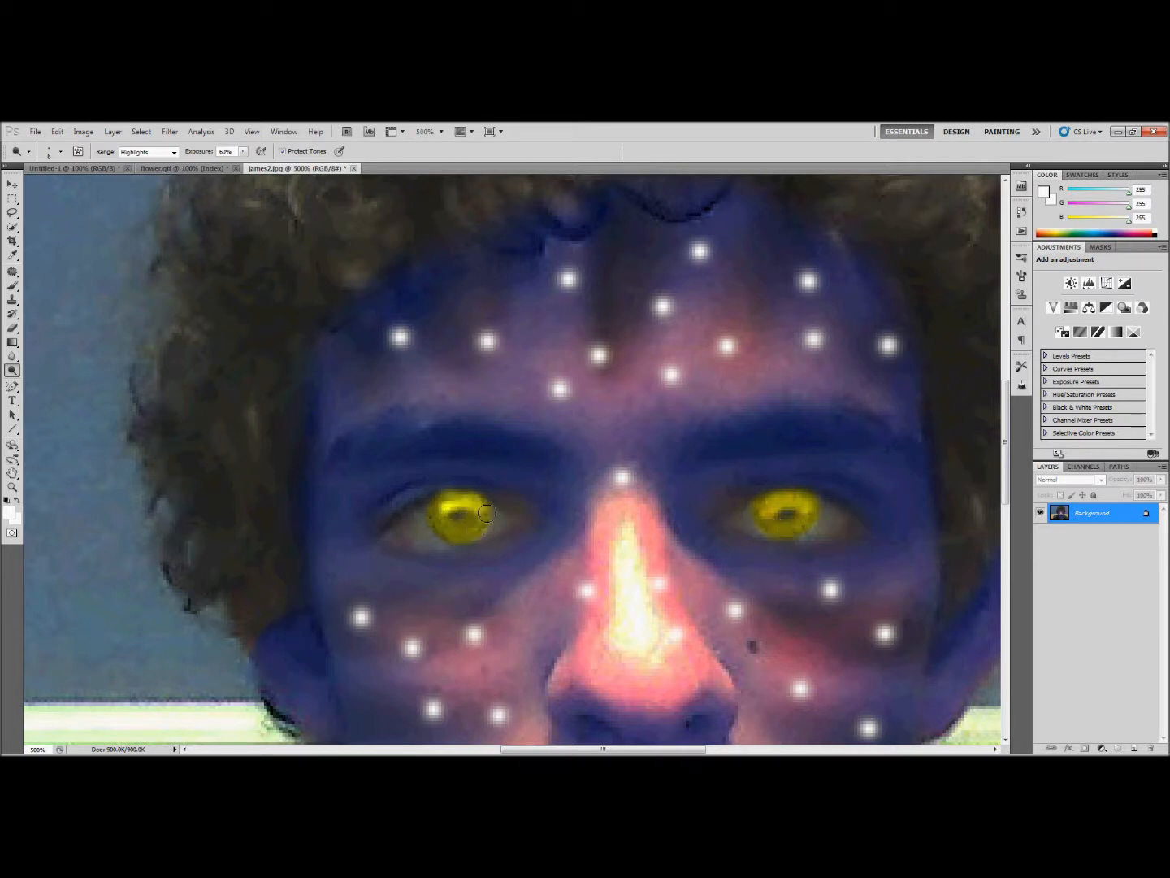
mouse_move(770, 507)
mouse_down()
mouse_move(758, 510)
mouse_move(795, 498)
mouse_move(810, 507)
mouse_up()
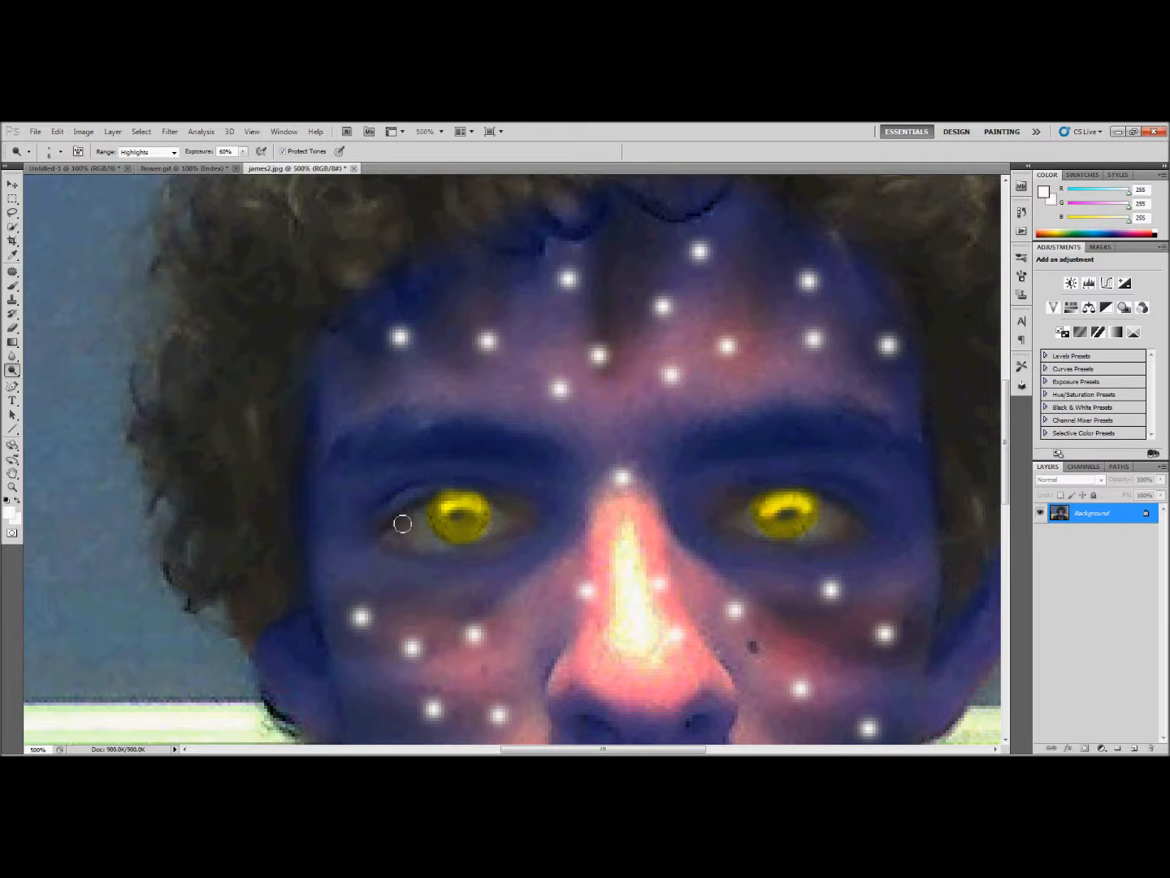
- Examine the whole edited portrait at 100% magnification
click(12, 487)
alt+click(209, 310)
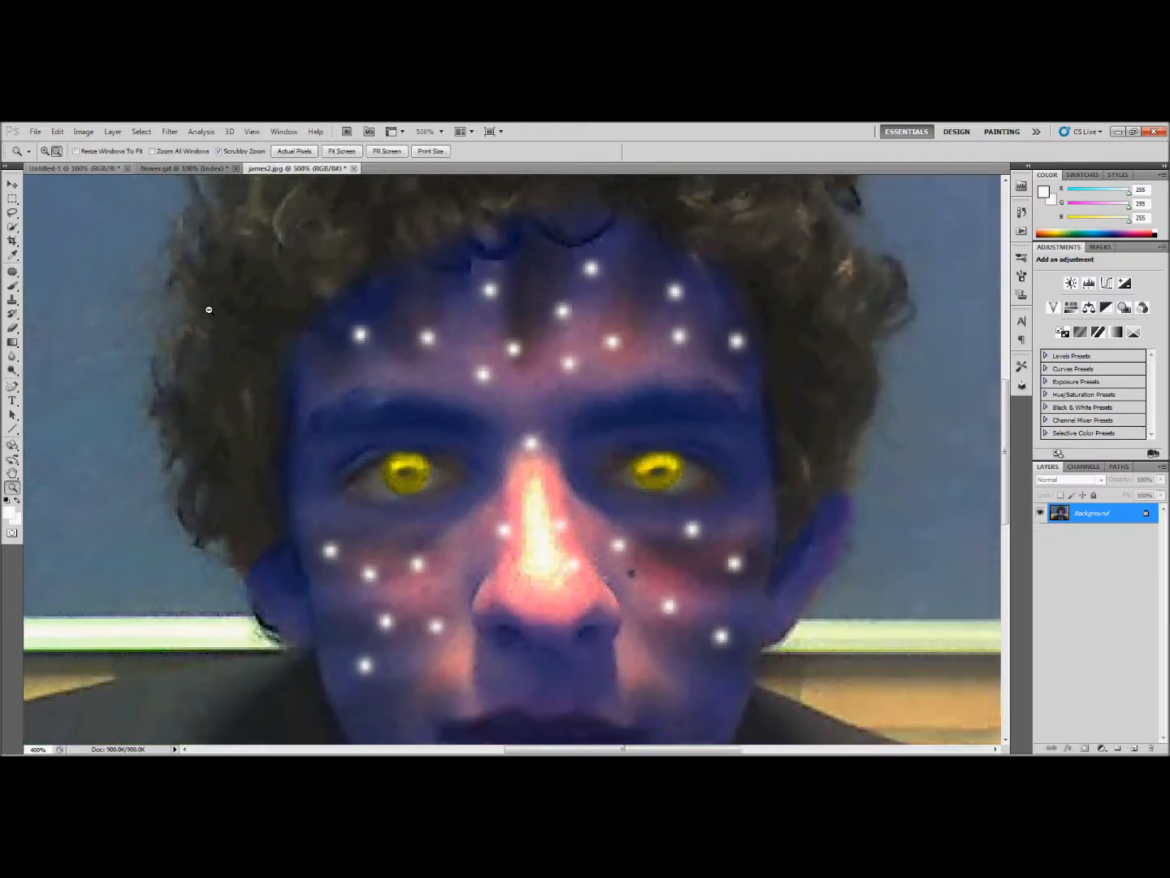
alt+click(209, 310)
alt+click(209, 310)
alt+click(220, 354)
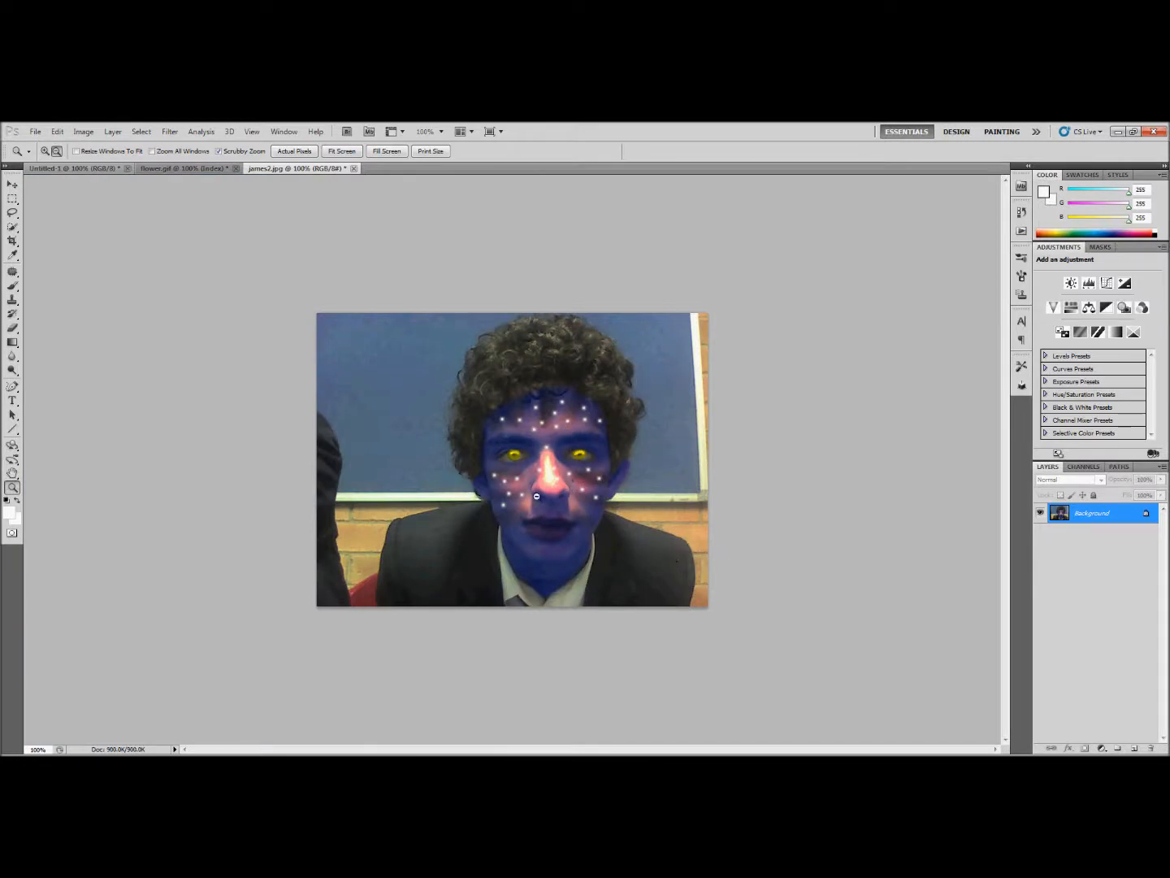
click(12, 185)
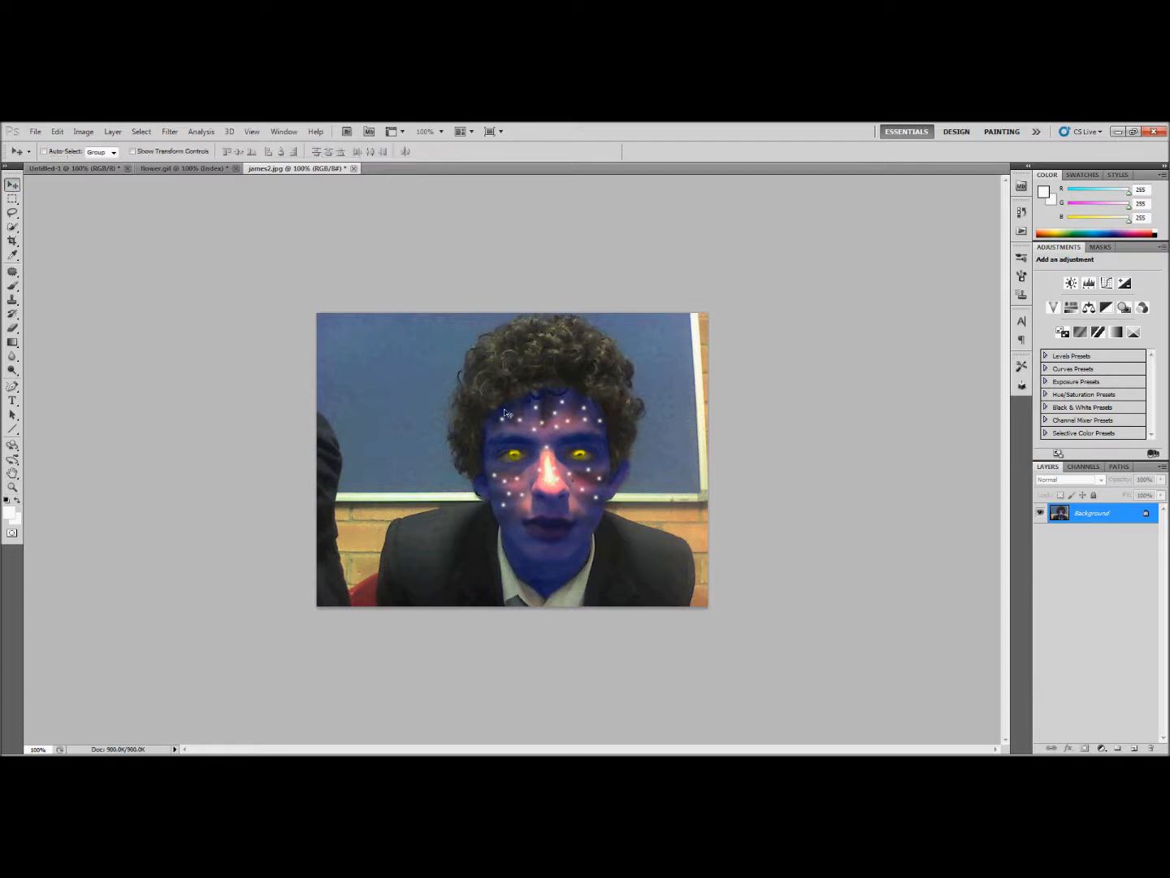